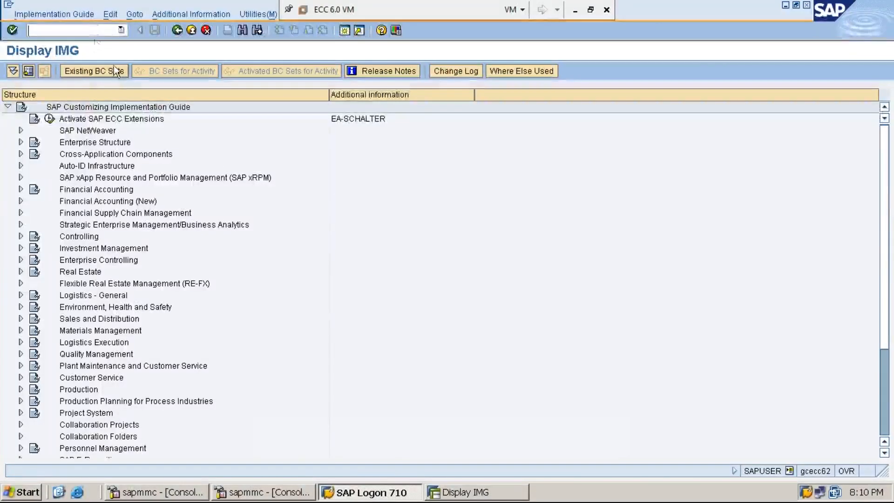
# Open Maintain consolidation business area under Enterprise Structure, Definition, Financial Accounting in the IMG.
pyautogui.click(106, 30)
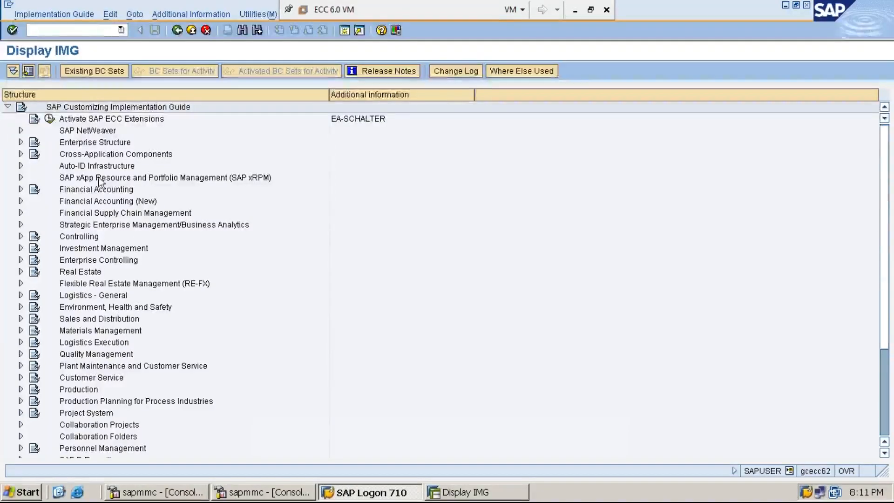
pyautogui.click(110, 191)
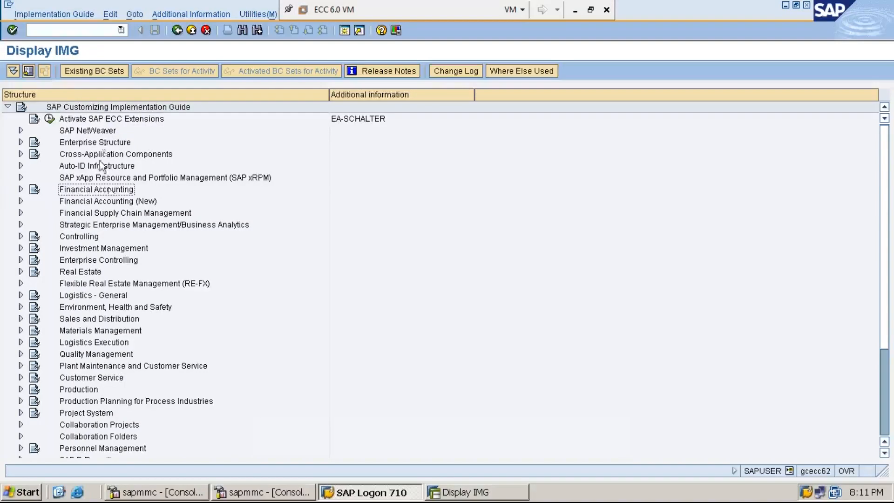
pyautogui.click(109, 145)
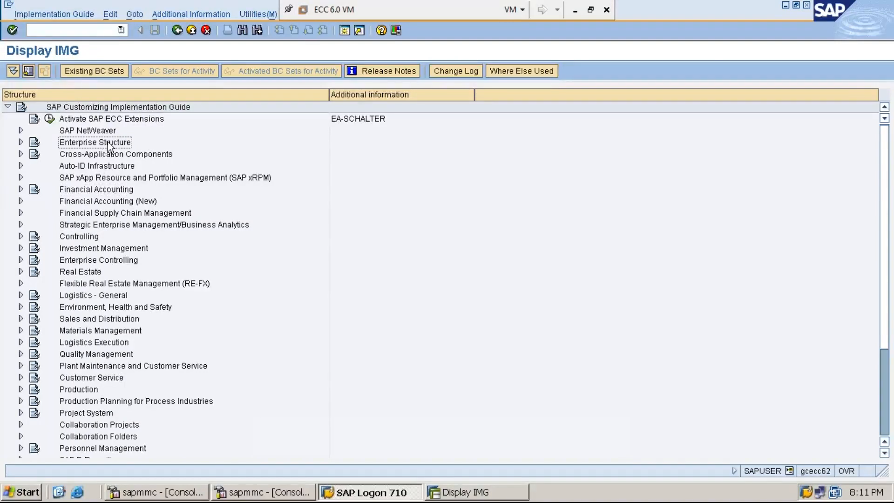
pyautogui.doubleClick(108, 145)
pyautogui.doubleClick(90, 166)
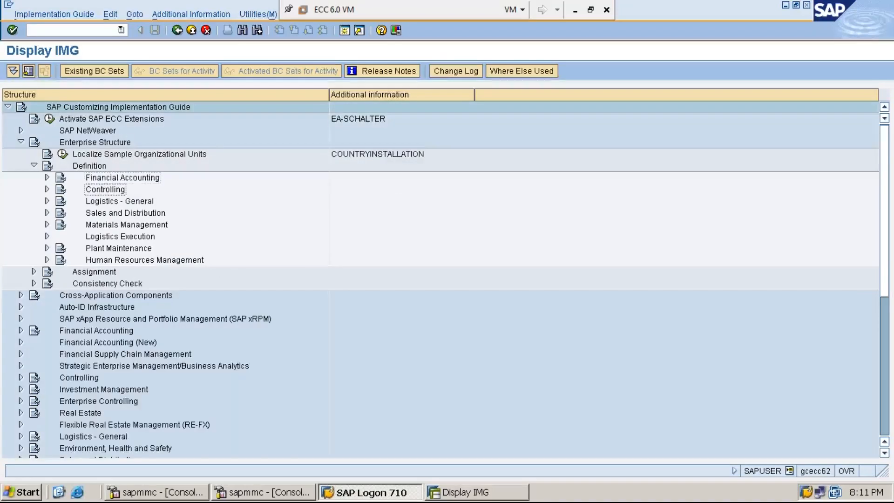
pyautogui.doubleClick(114, 177)
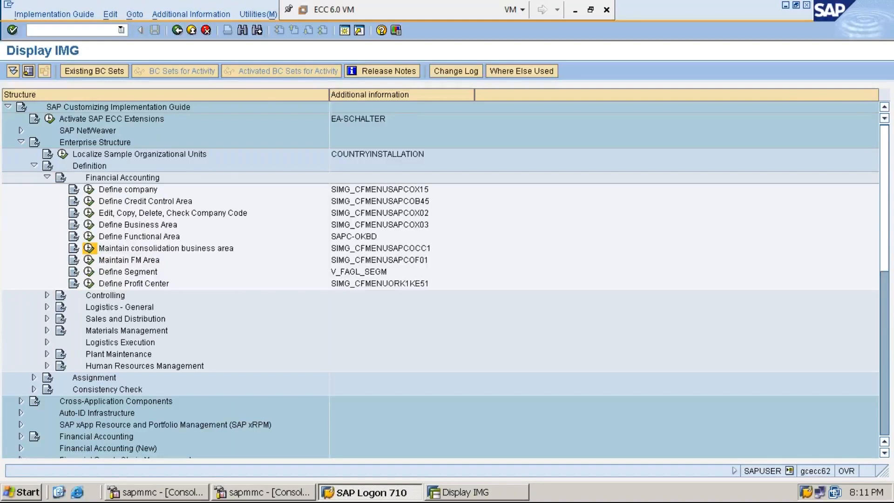
pyautogui.click(89, 248)
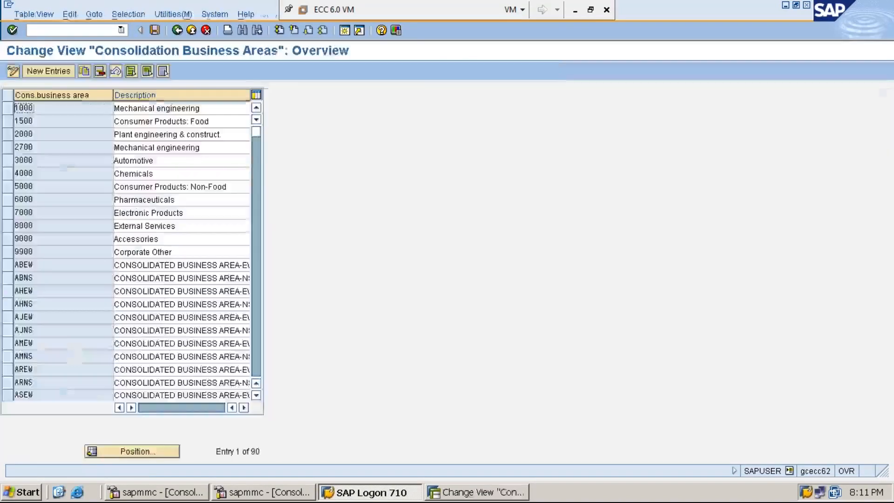
# Position the consolidation business areas list at MM and select the MMEW and MMNS entries.
pyautogui.click(133, 453)
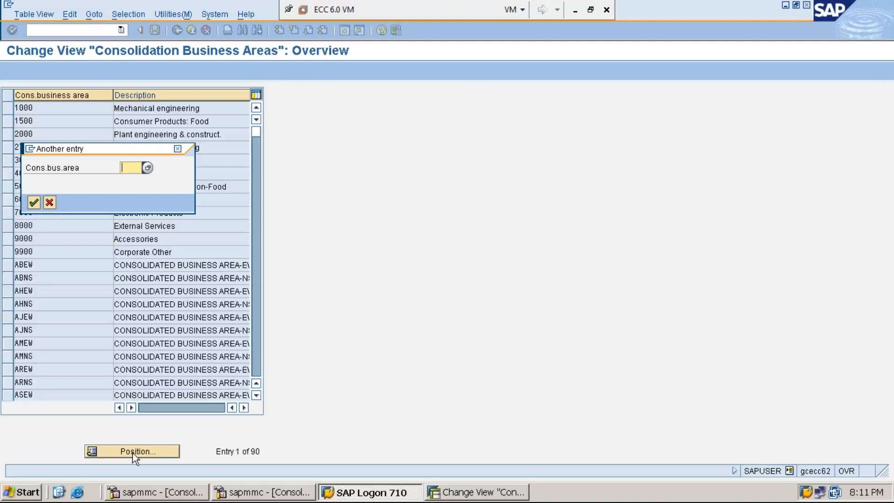
pyautogui.write('mm')
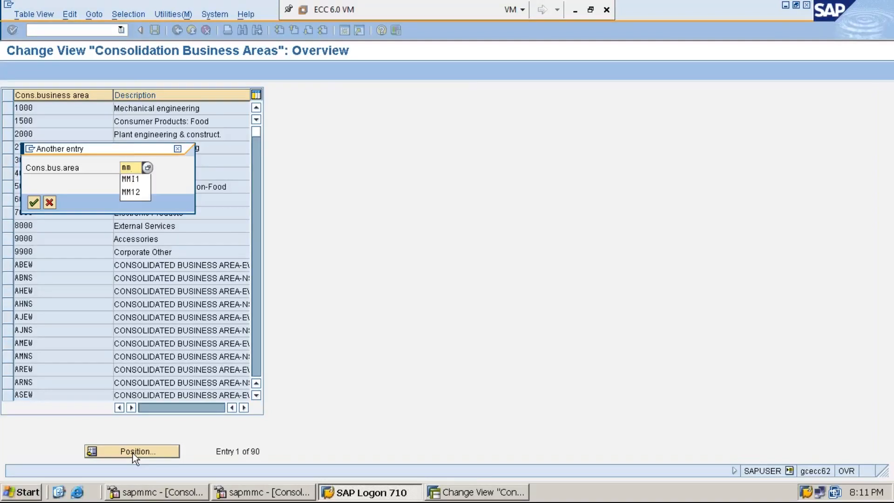
pyautogui.press('Return')
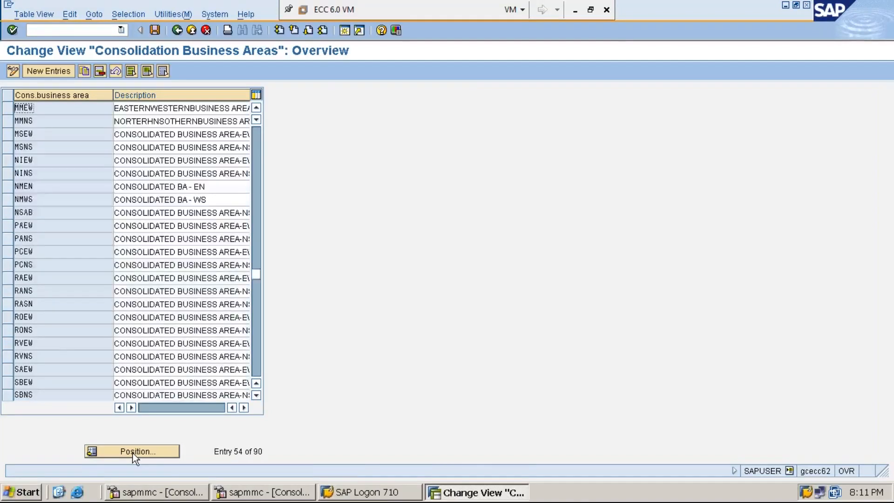
pyautogui.click(8, 112)
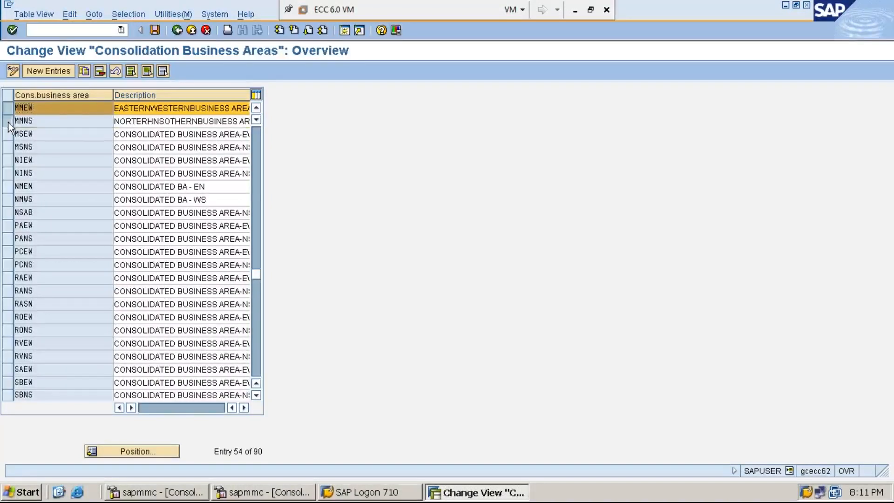
pyautogui.click(8, 123)
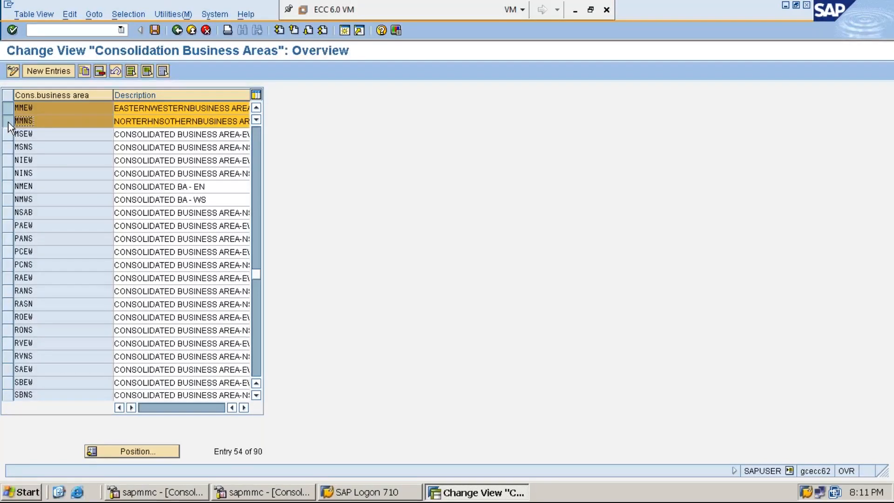
# Open the business areas overview (transaction OX03) in a new session and switch it to display mode.
pyautogui.click(345, 29)
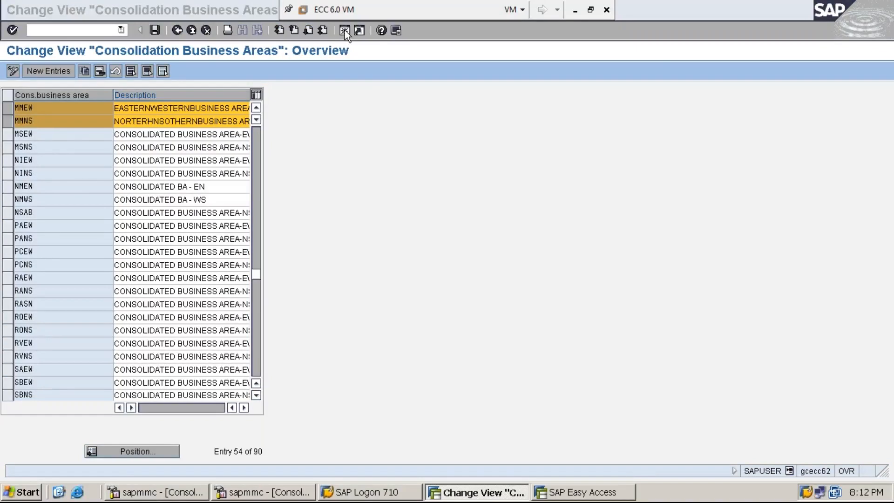
pyautogui.write('ox02')
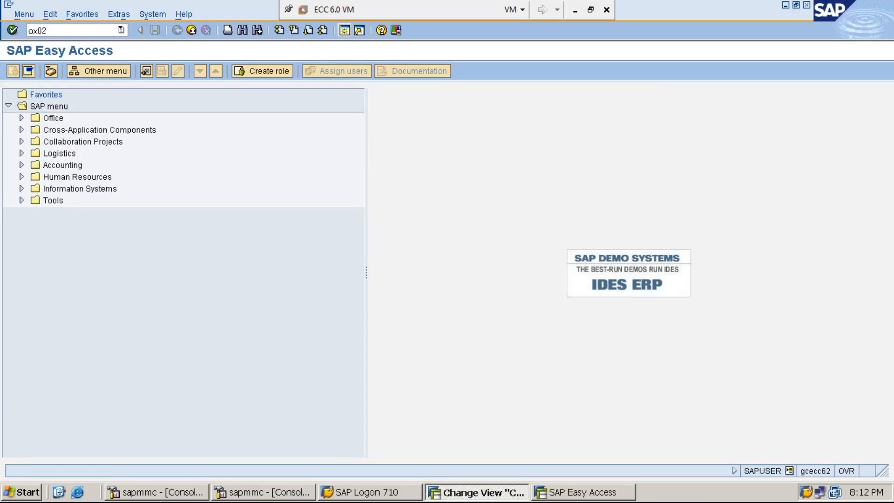
pyautogui.press('Return')
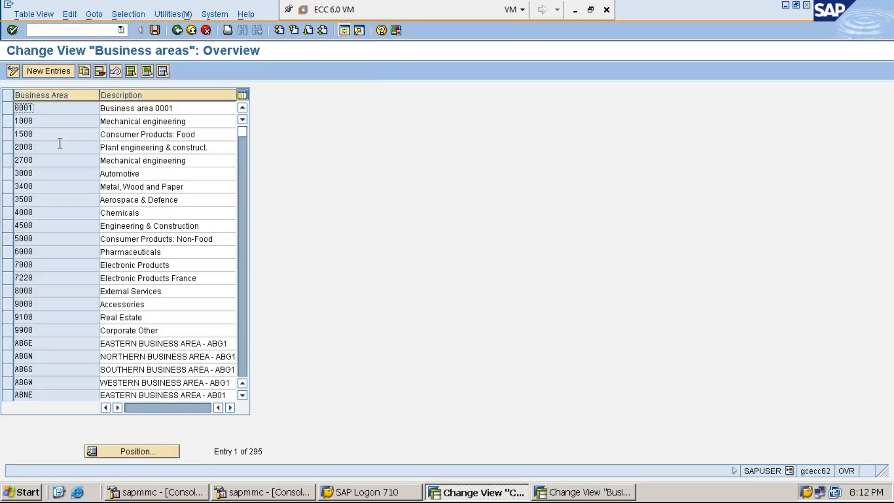
pyautogui.click(12, 72)
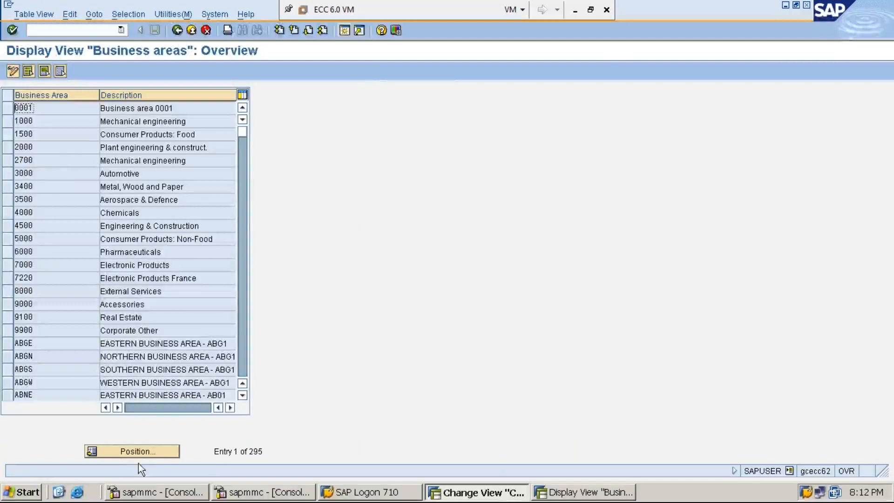
# Position the business areas list at MMI and select the entries MMIE, MMIN, MMIS and MMIW.
pyautogui.click(135, 451)
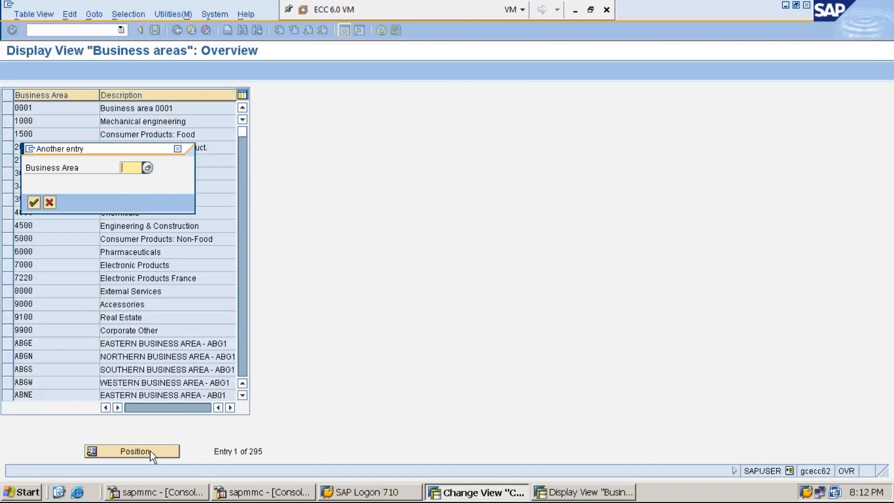
pyautogui.write('MMI')
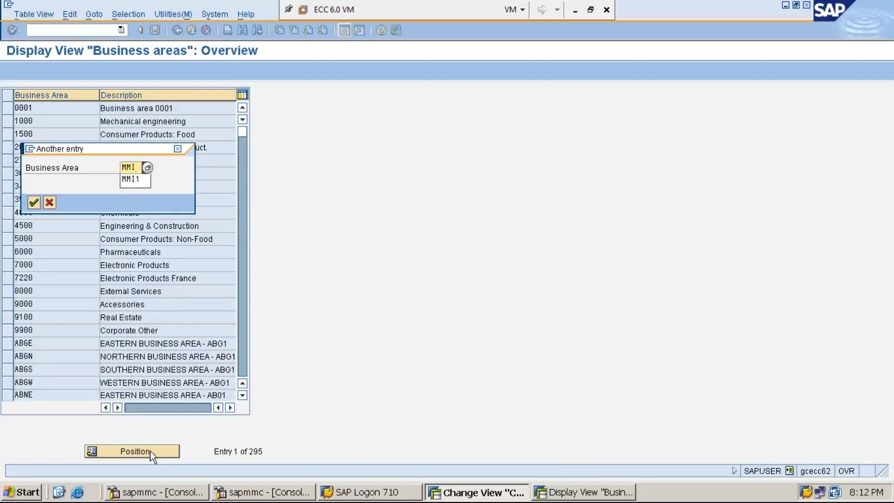
pyautogui.press('Return')
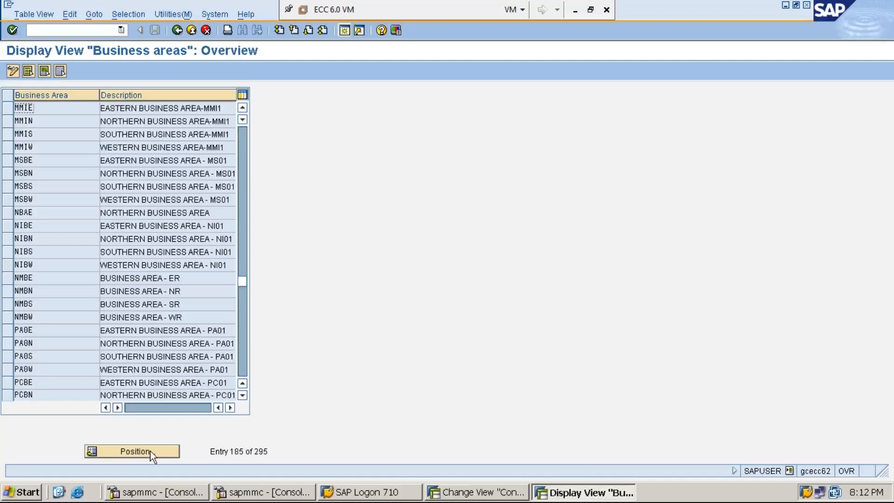
pyautogui.click(8, 108)
pyautogui.click(8, 121)
pyautogui.click(8, 134)
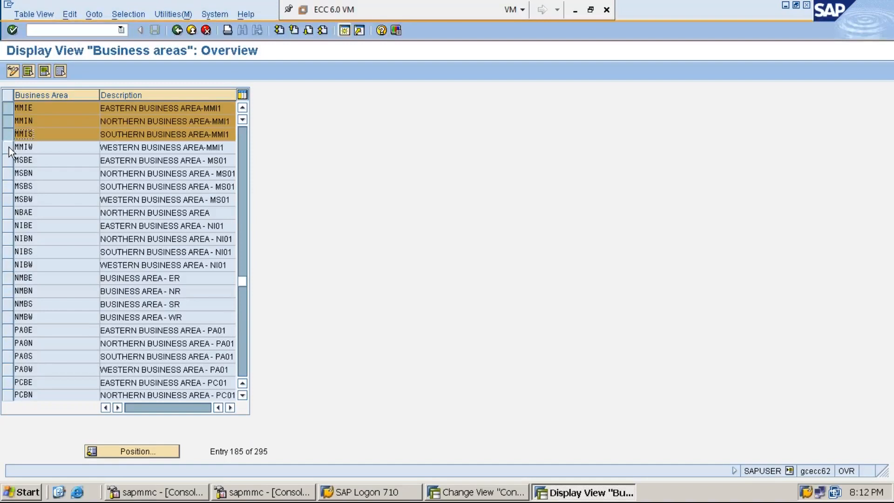
pyautogui.click(9, 147)
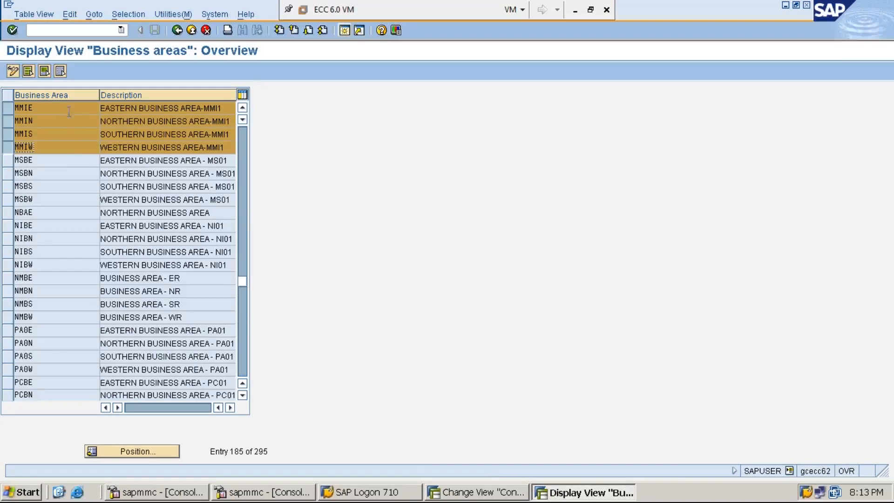
# Check the consolidation business areas session, then return the business areas session to SAP Easy Access with /n.
pyautogui.click(463, 494)
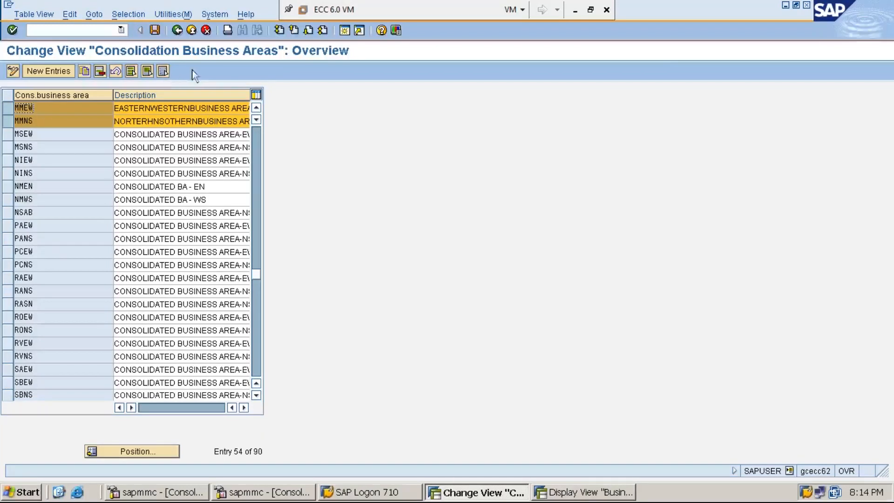
pyautogui.click(786, 6)
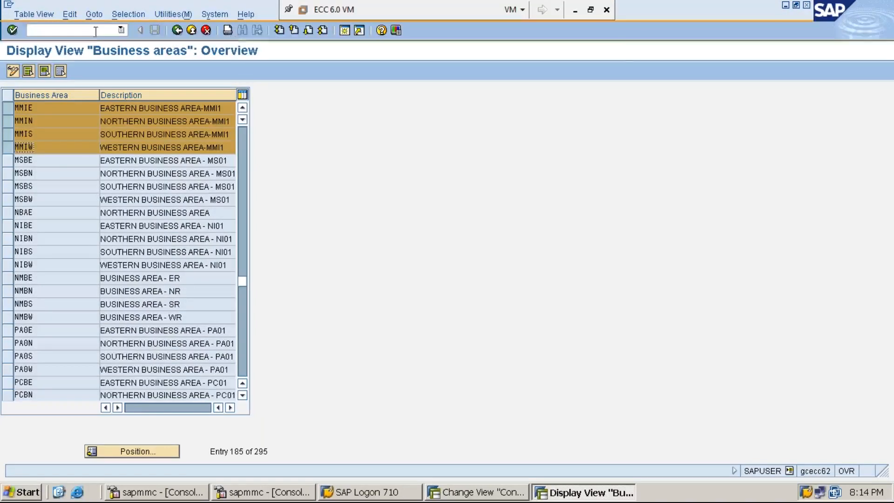
pyautogui.write('/n')
pyautogui.press('Return')
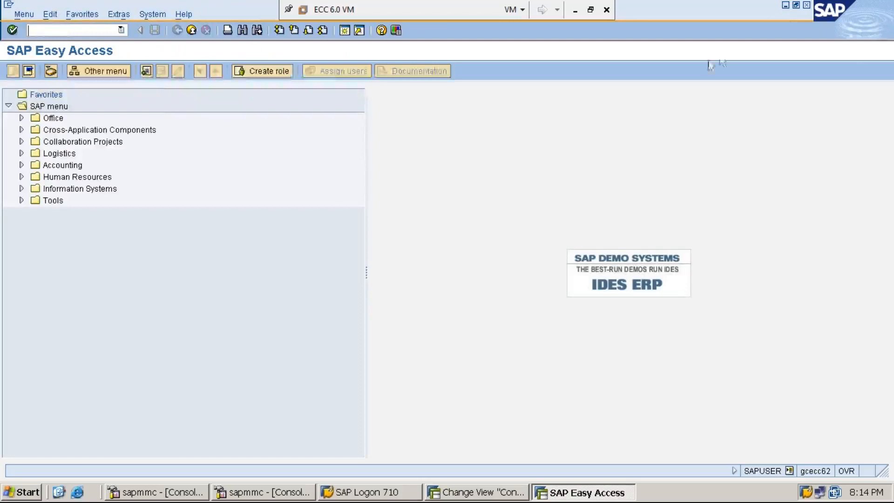
# Open New Microsoft Word Document from the desktop and add two blank lines below the PATH line of STEP:5.
pyautogui.click(785, 4)
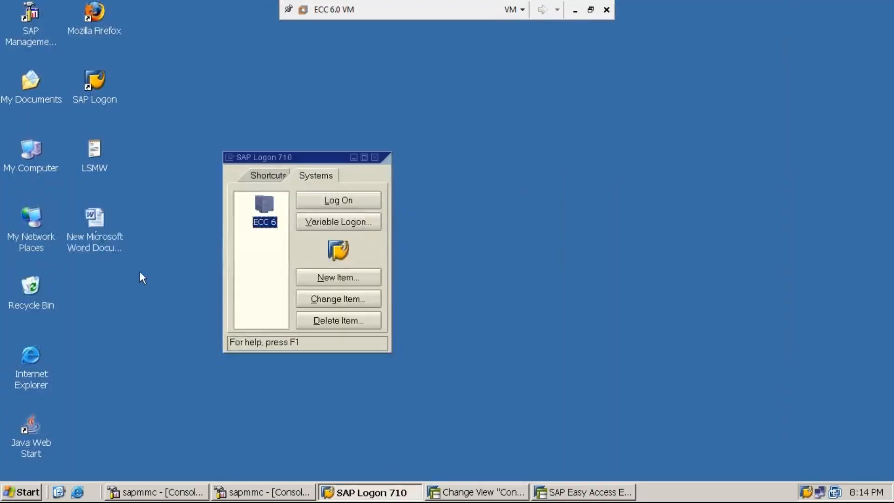
pyautogui.click(94, 223)
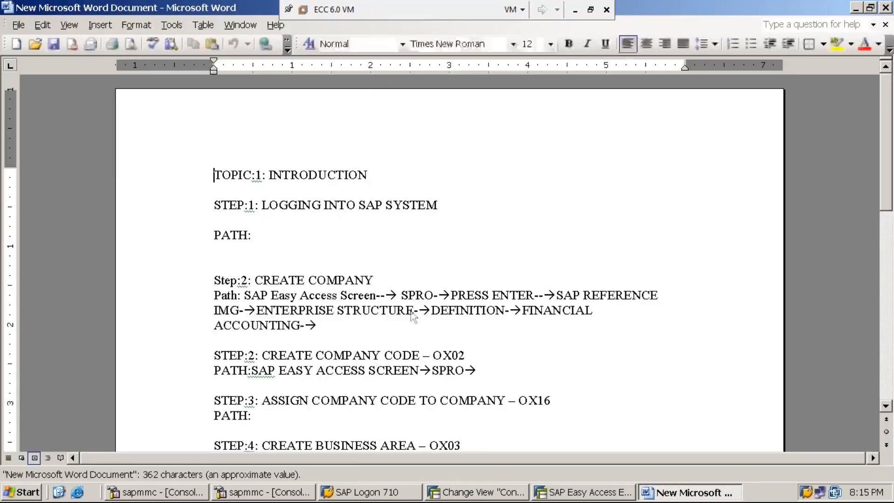
pyautogui.click(460, 445)
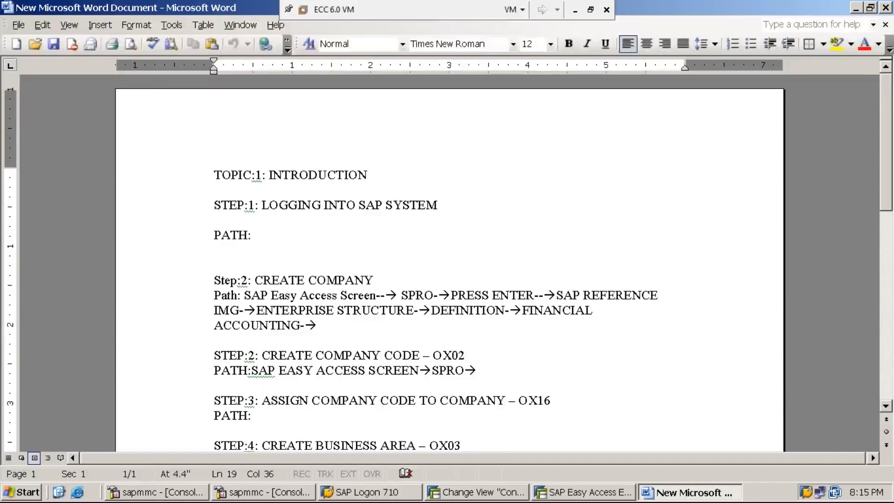
pyautogui.press('Down')
pyautogui.press('Down')
pyautogui.press('Down')
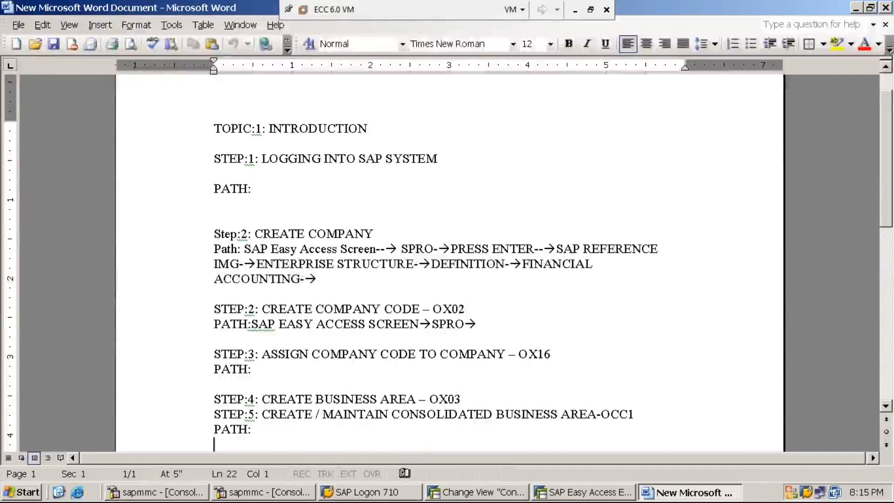
pyautogui.press('Return')
pyautogui.press('Return')
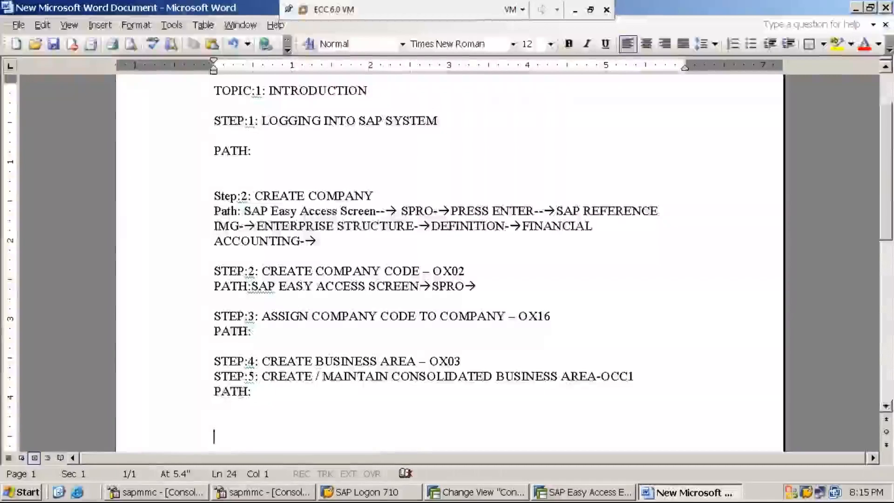
# Add the heading "STEP:6: ASSIGN BUSINESS AREA TO CONSOLIDATED BUSINESS AREA – OBB6" on the blank line below STEP:5.
pyautogui.write('STEP:6:')
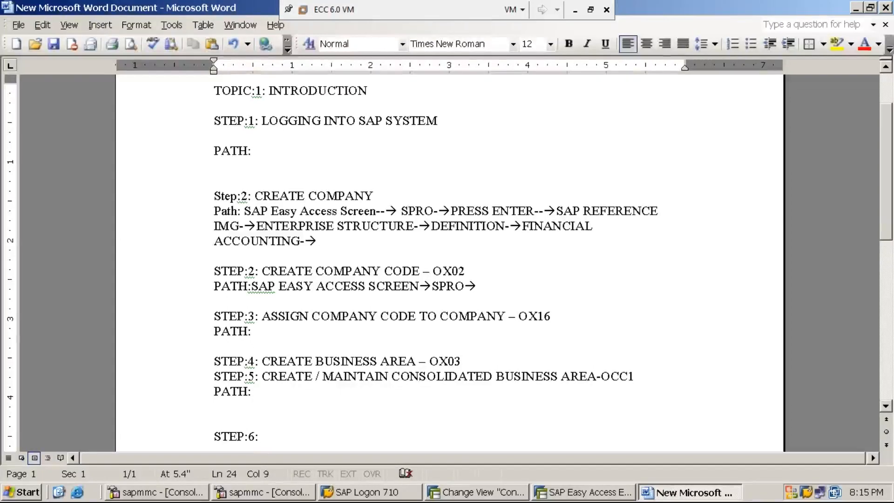
pyautogui.write(' ASSIGN ')
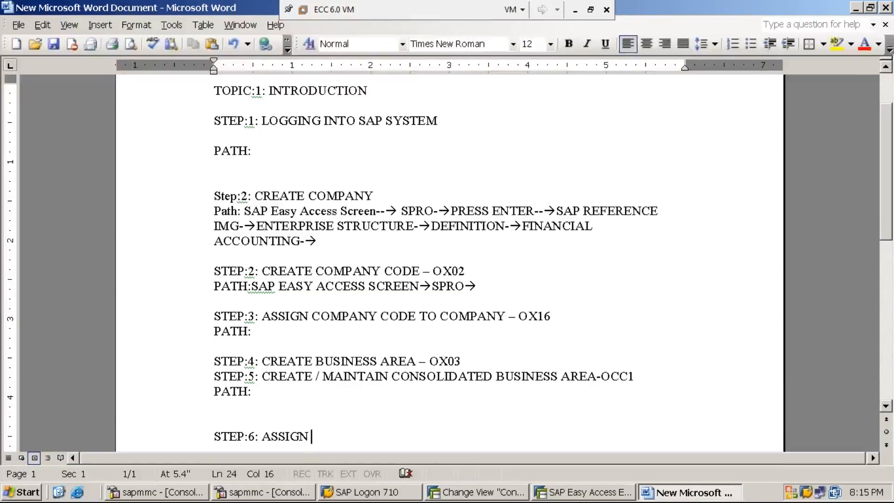
pyautogui.write('BU')
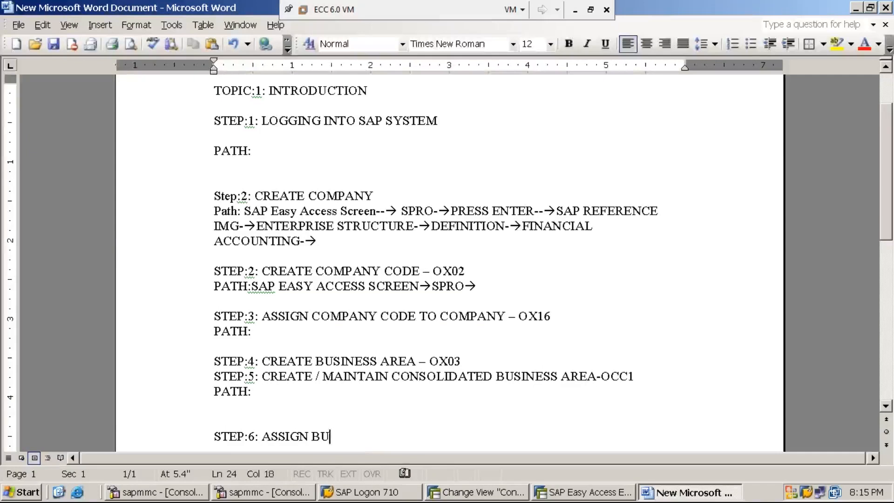
pyautogui.write('SINESS AREA ')
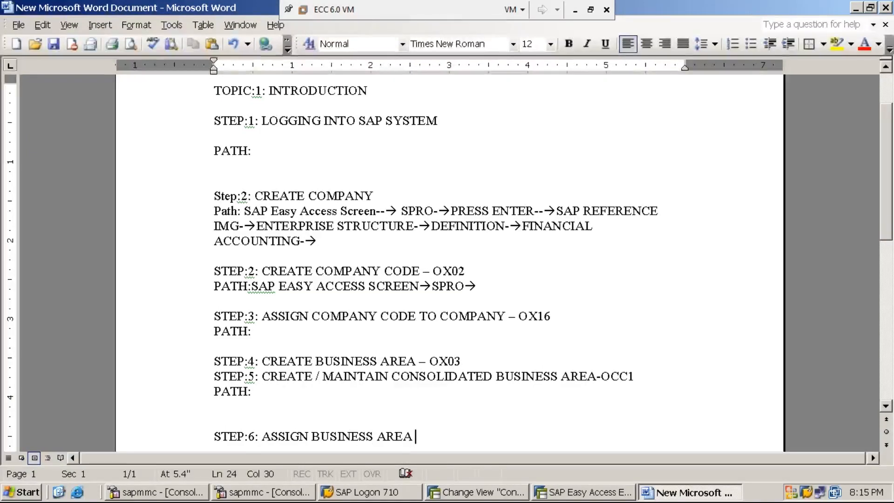
pyautogui.write('TO ')
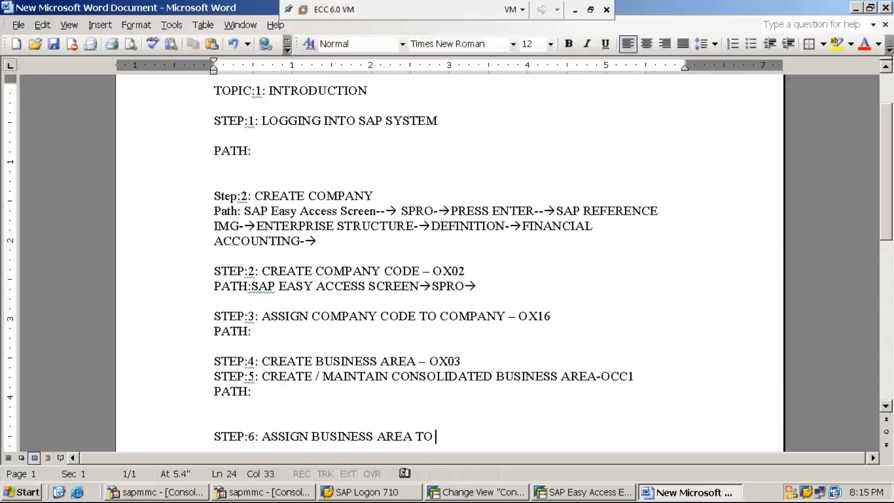
pyautogui.write('CONSOLI')
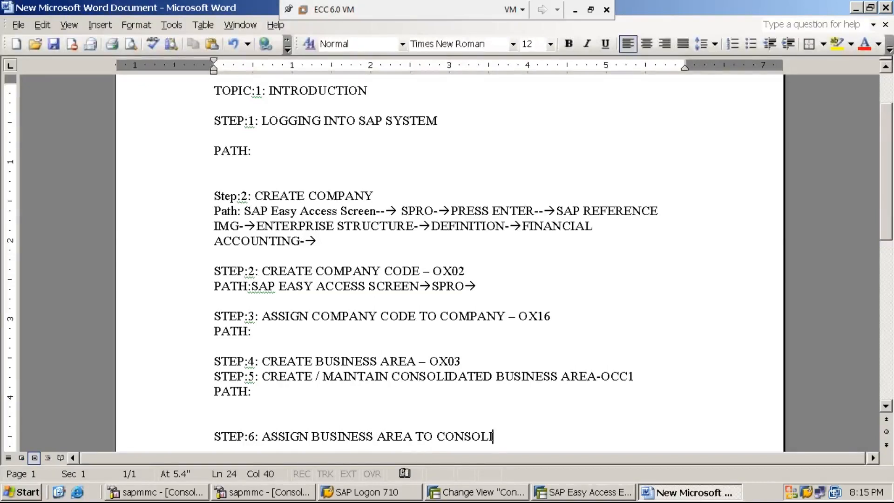
pyautogui.write('DATED BU')
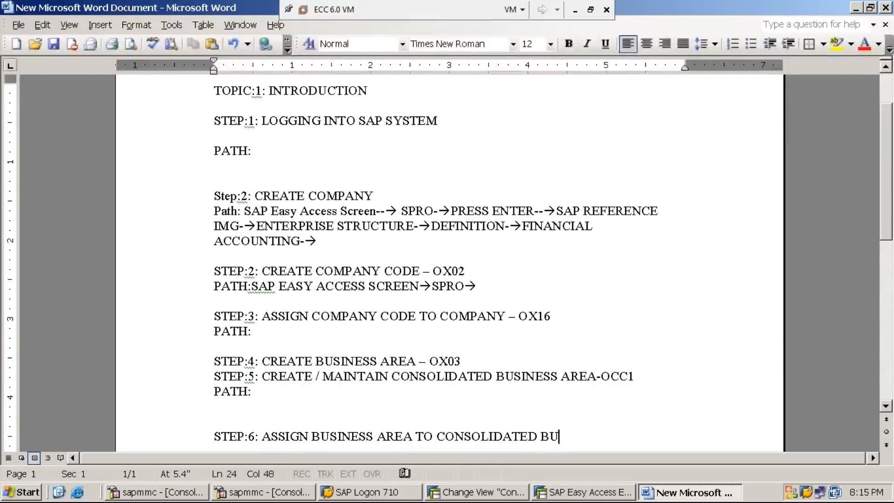
pyautogui.write('SINESS AREA -')
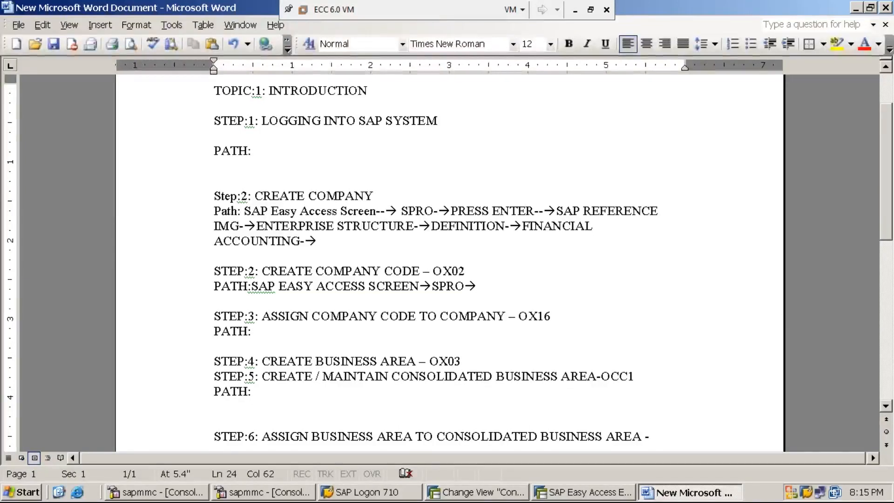
pyautogui.write('OBB6')
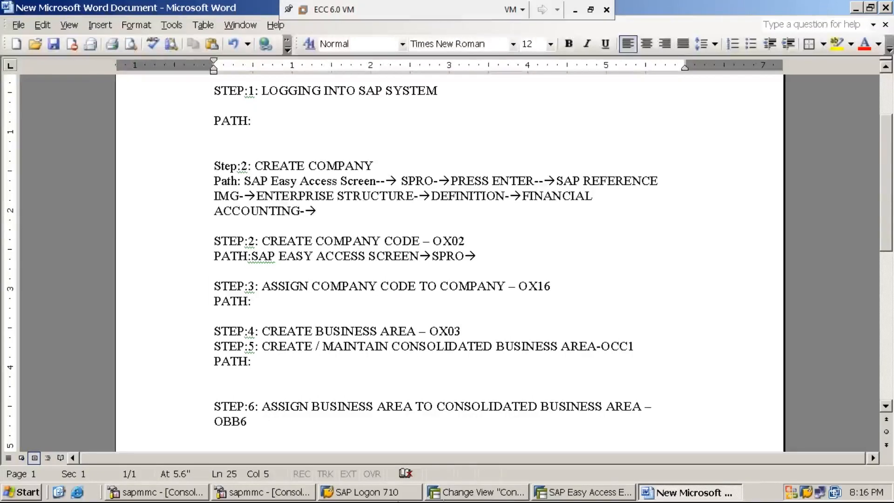
# Switch to the SAP consolidation business areas session and change its overview to display mode.
pyautogui.click(497, 497)
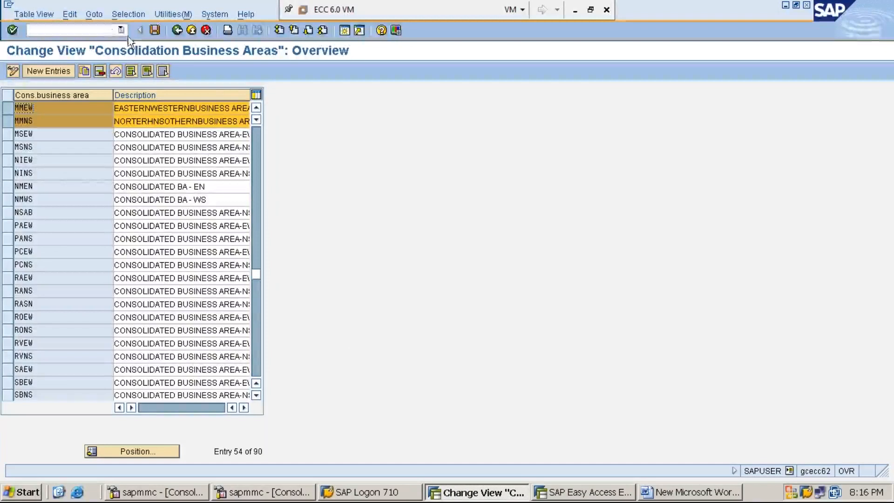
pyautogui.click(95, 30)
pyautogui.write('/N')
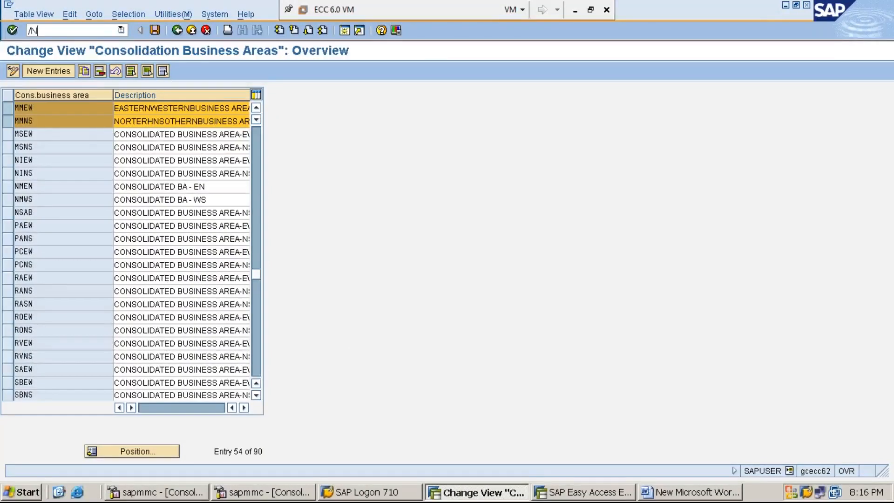
pyautogui.press('BackSpace')
pyautogui.press('BackSpace')
pyautogui.click(14, 73)
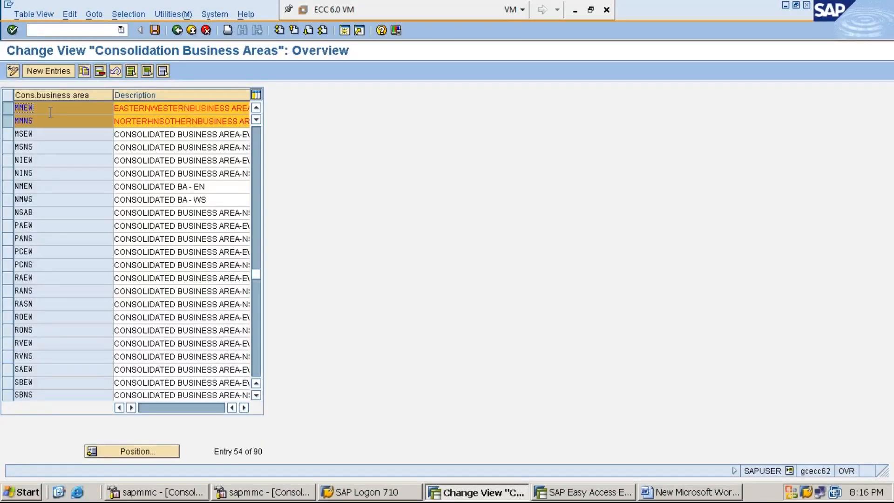
pyautogui.click(13, 72)
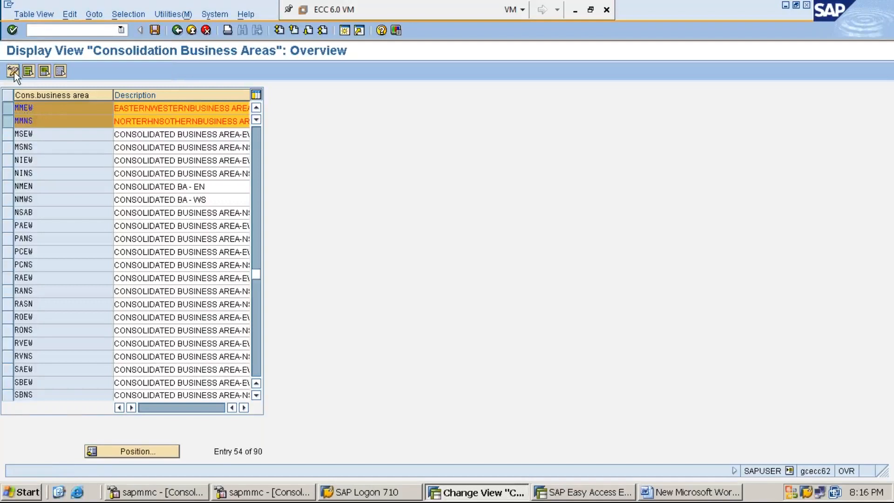
# Position the consolidation business areas list at MM and select the entries MMEW and MMNS.
pyautogui.click(155, 454)
pyautogui.write('MM')
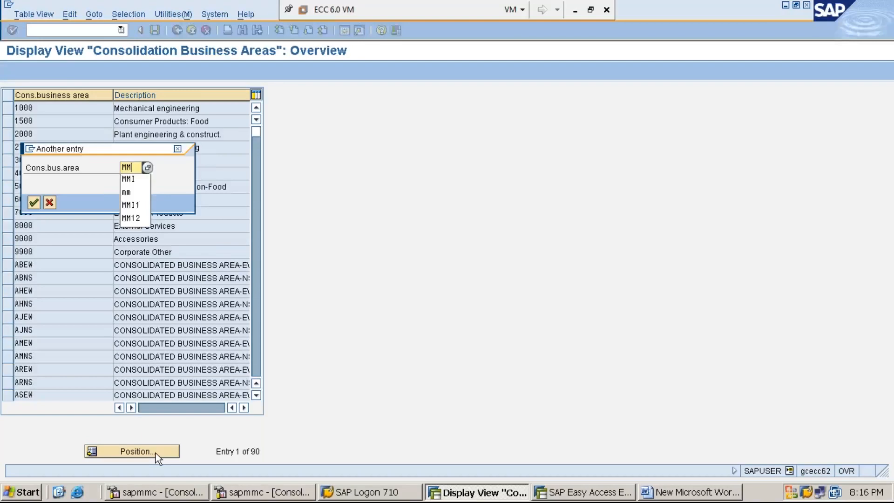
pyautogui.press('Return')
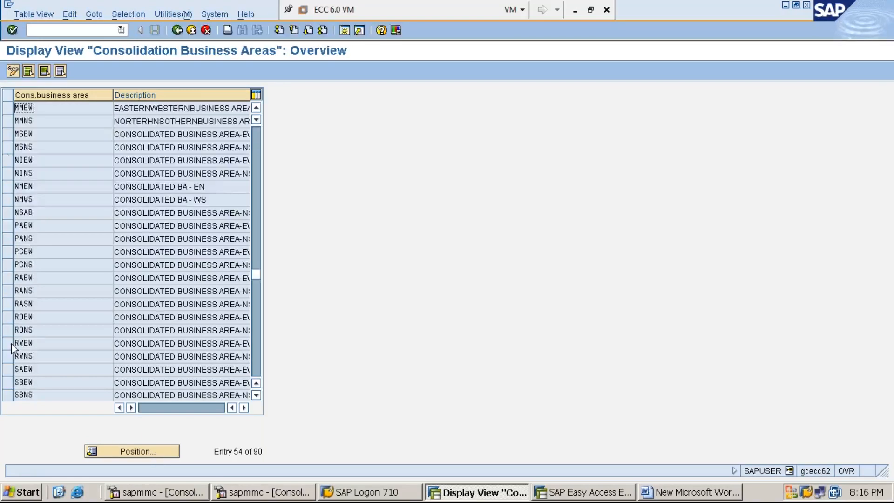
pyautogui.click(9, 107)
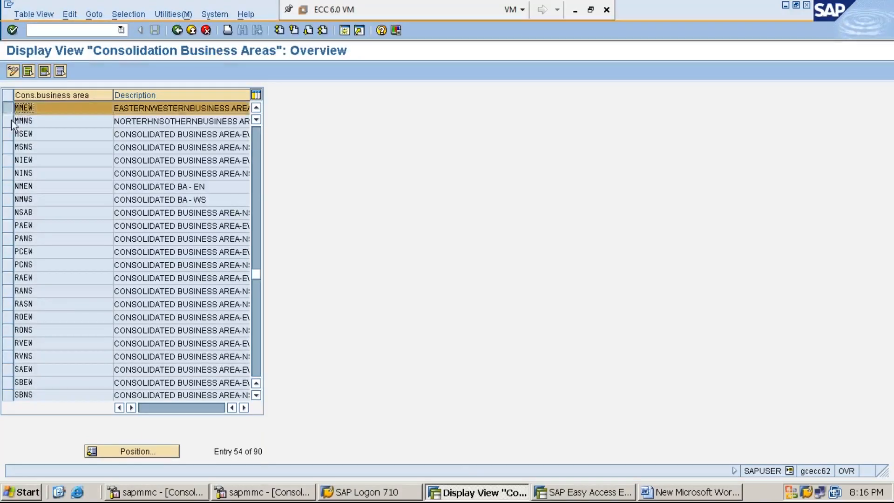
pyautogui.click(11, 121)
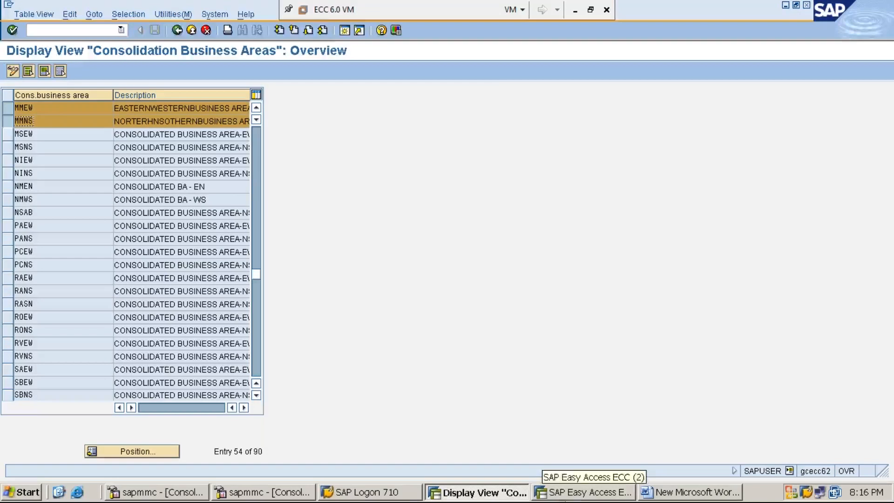
# In the SAP Easy Access session, run transaction SPRO and open the SAP Reference IMG.
pyautogui.click(576, 494)
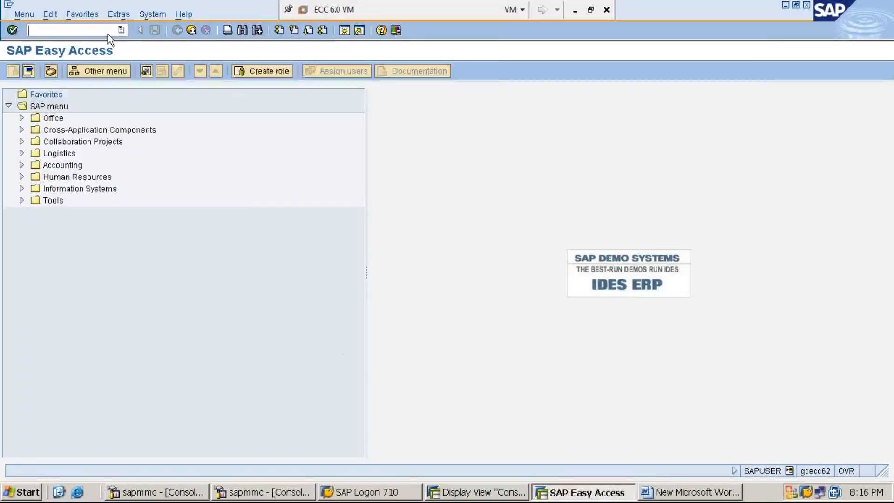
pyautogui.write('SPRO')
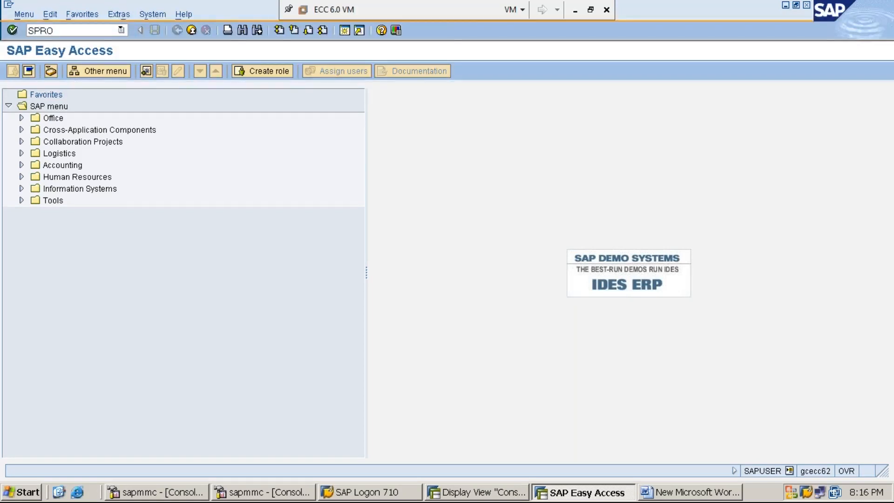
pyautogui.press('Return')
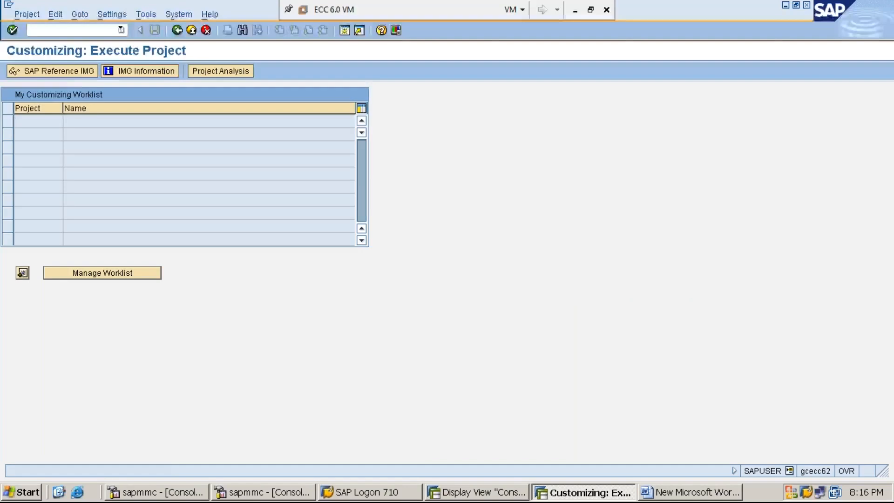
pyautogui.click(74, 72)
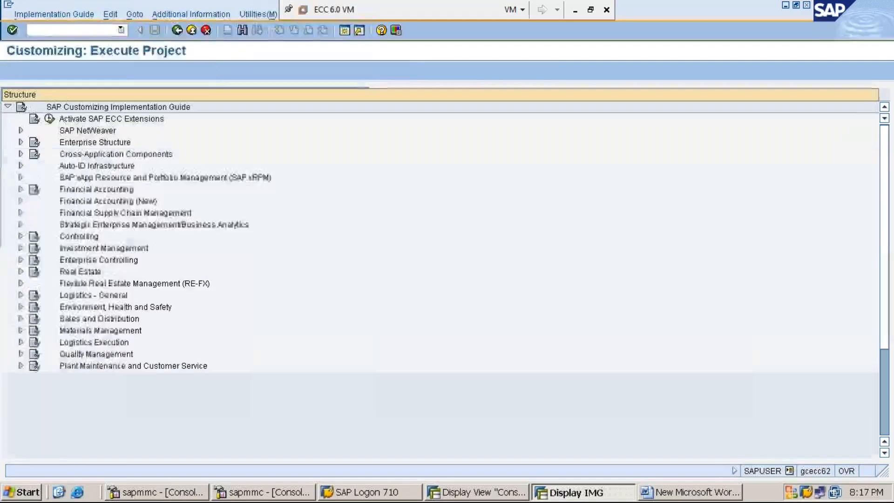
# Show the IMG activity keys as additional information for the implementation guide structure.
pyautogui.click(210, 15)
pyautogui.press('Down')
pyautogui.press('Right')
pyautogui.press('Down')
pyautogui.press('Right')
pyautogui.press('Down')
pyautogui.press('Return')
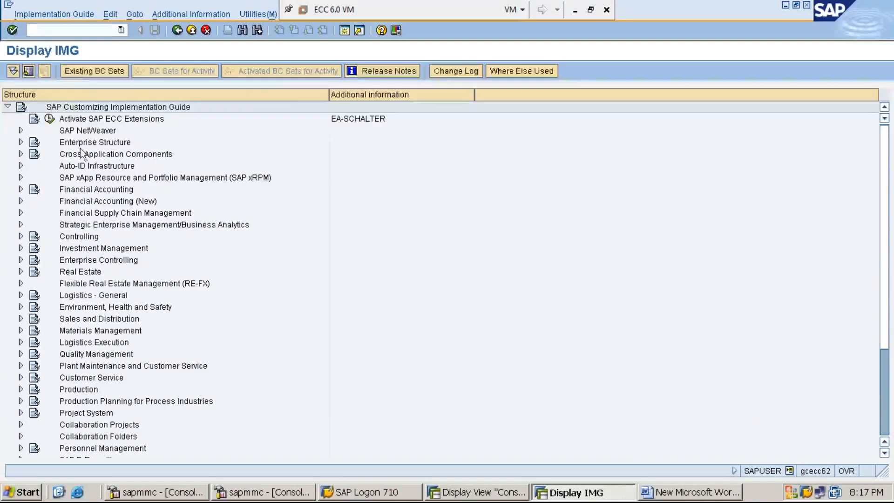
# Expand Enterprise Structure, its Assignment node and the Financial Accounting node beneath it in the implementation guide.
pyautogui.click(97, 143)
pyautogui.doubleClick(98, 144)
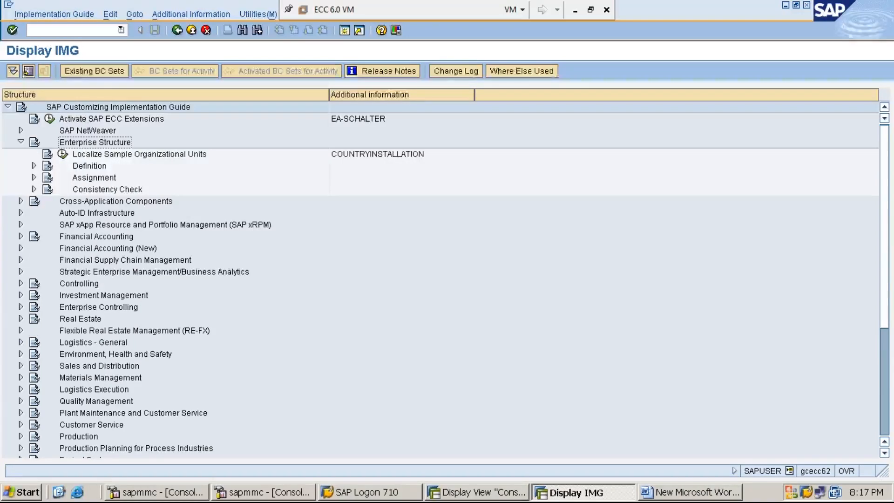
pyautogui.press('Down')
pyautogui.press('Down')
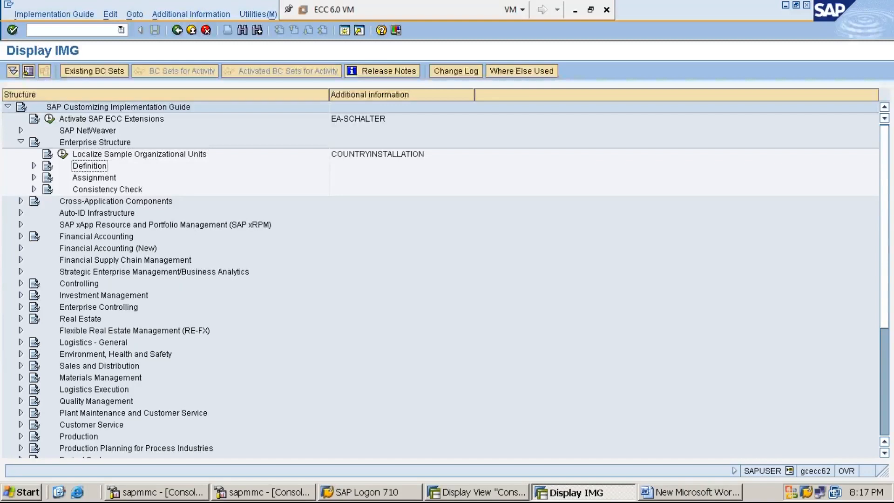
pyautogui.press('Down')
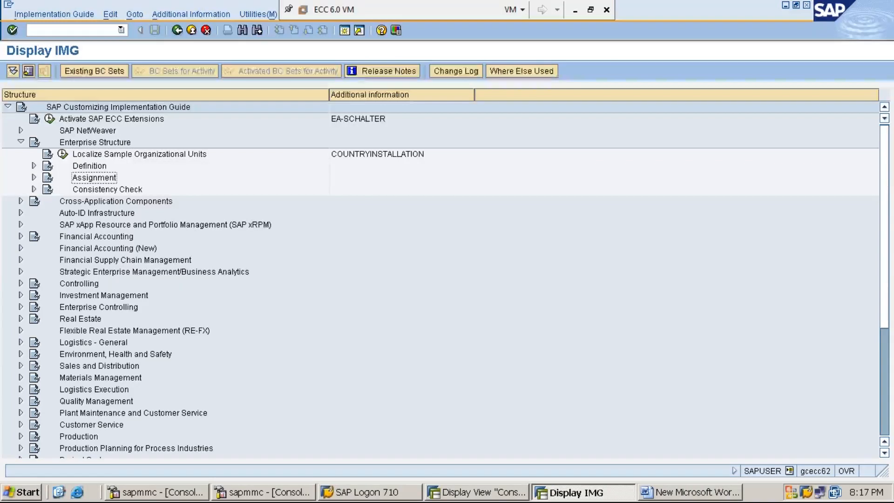
pyautogui.press('Right')
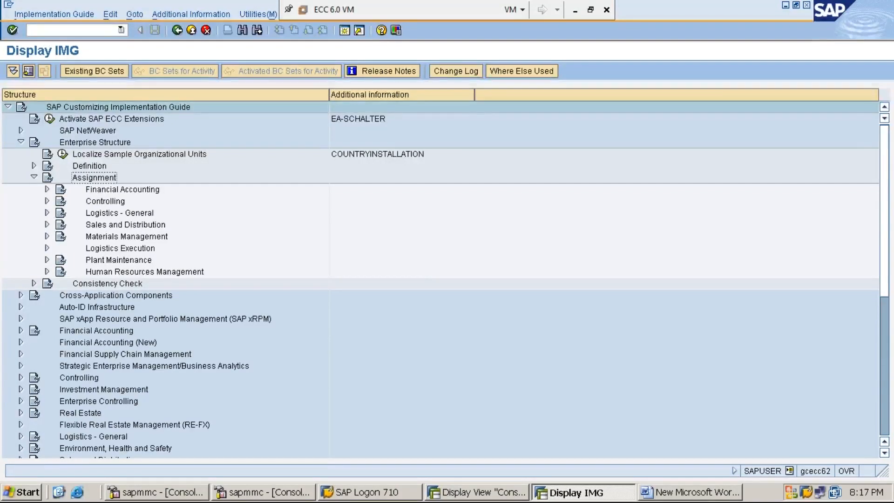
pyautogui.click(122, 189)
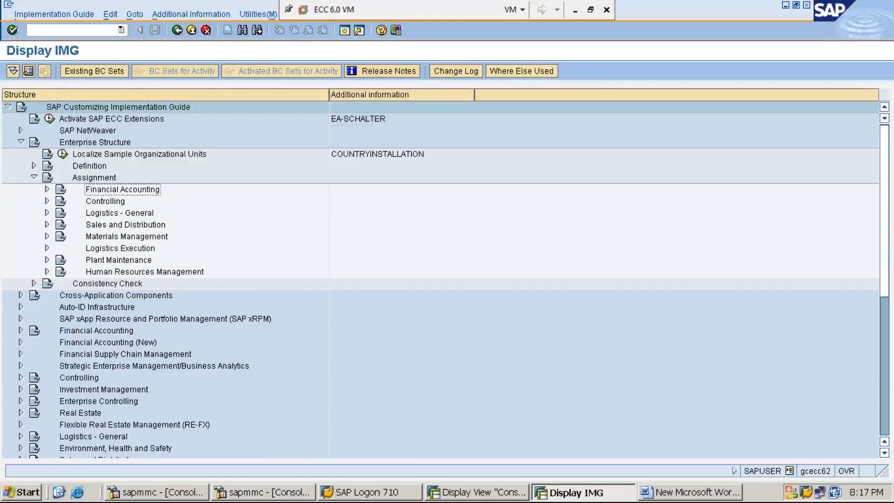
pyautogui.press('Right')
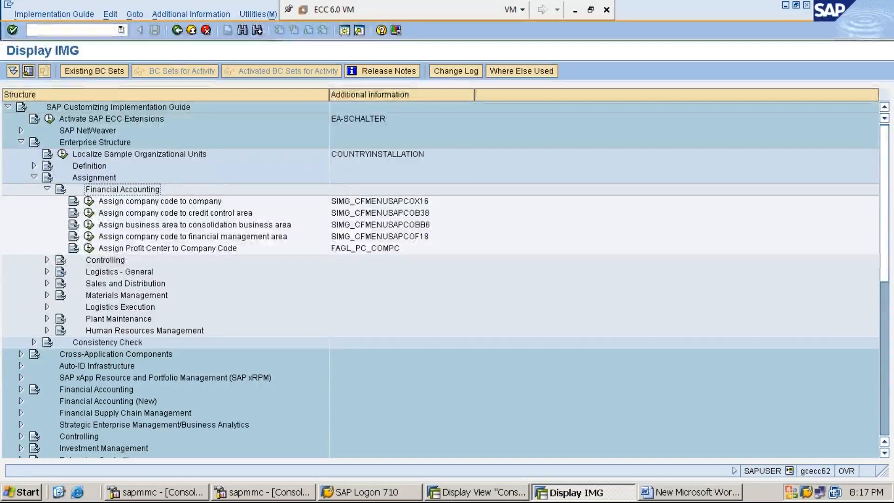
# Execute the activity "Assign business area to consolidation business area" under Financial Accounting.
pyautogui.press('Down')
pyautogui.press('Down')
pyautogui.press('Down')
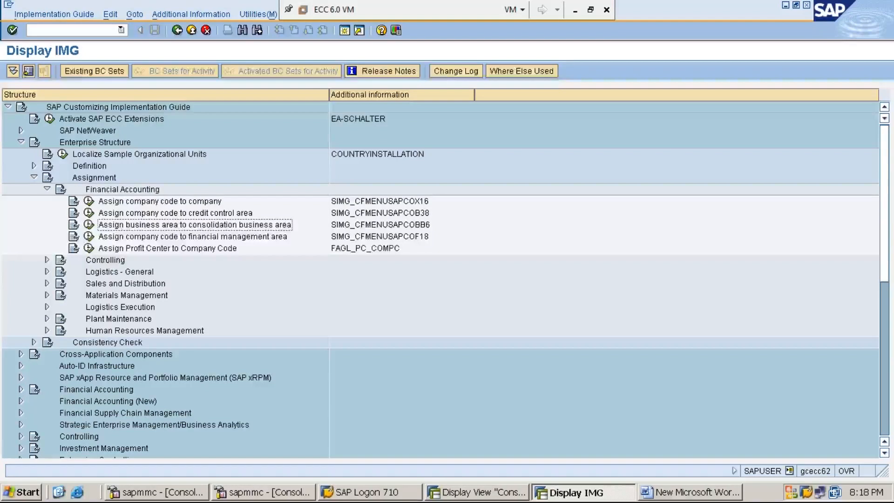
pyautogui.click(89, 225)
pyautogui.click(89, 225)
pyautogui.click(88, 225)
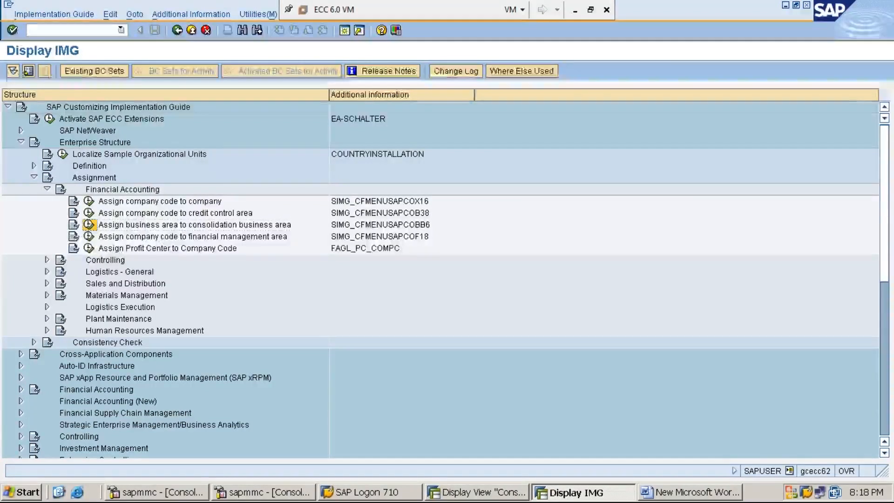
pyautogui.click(89, 225)
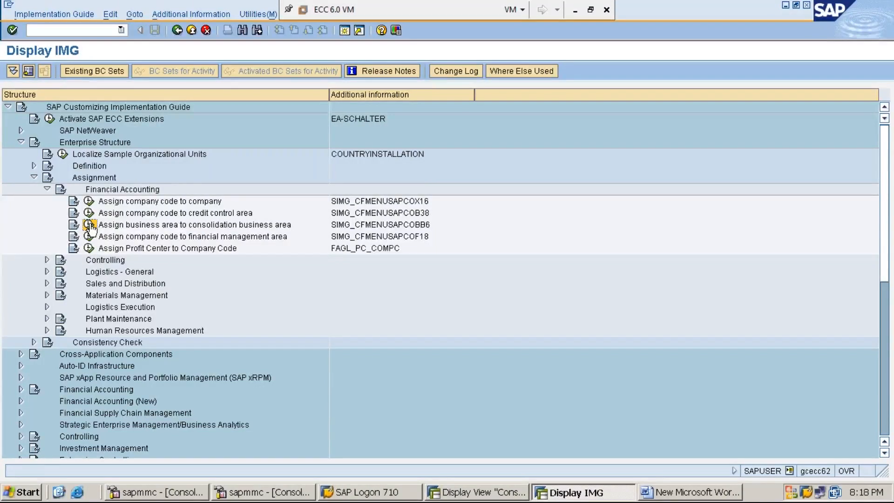
pyautogui.click(89, 225)
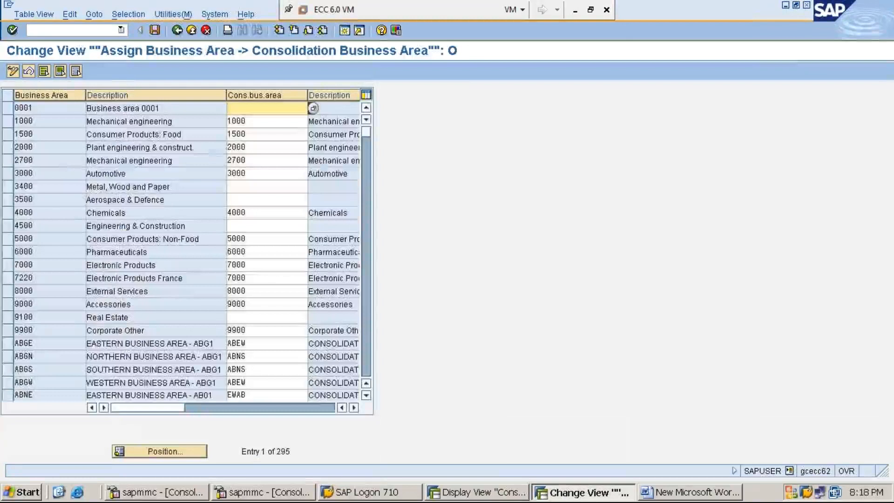
# Enter MMIE as the business area for positioning the list of business area to consolidation business area assignments.
pyautogui.click(177, 453)
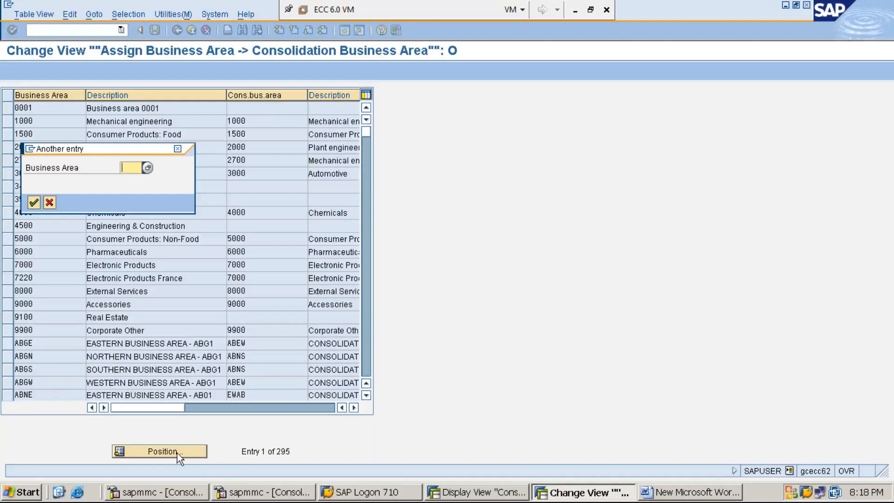
pyautogui.write('MMIE')
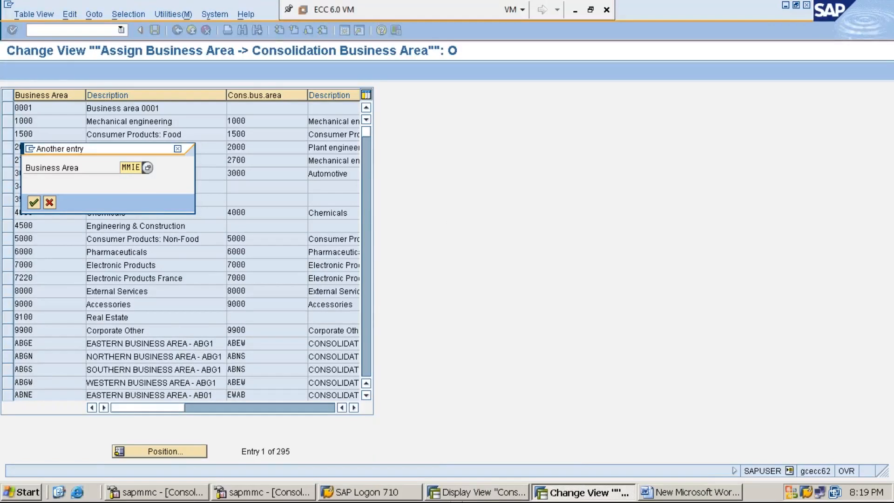
# From the Consolidation Business Areas window, open a new session, run transaction OX03 and display the locked business area data.
pyautogui.click(479, 495)
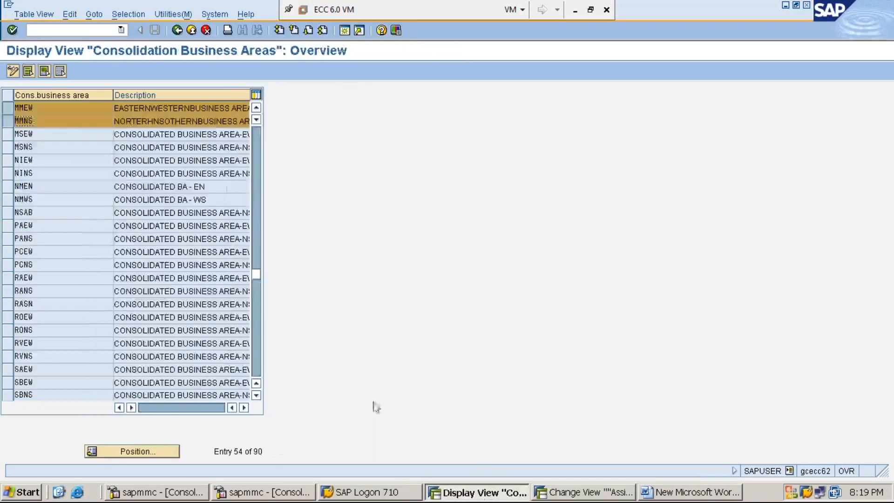
pyautogui.click(344, 31)
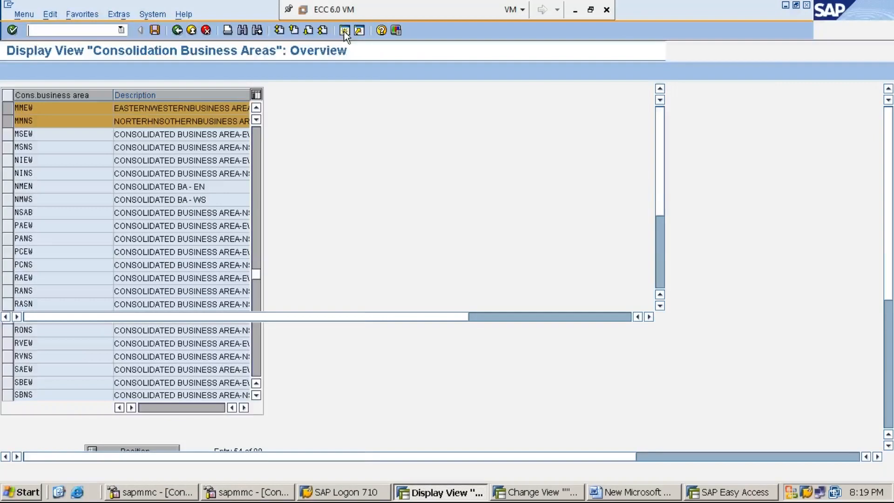
pyautogui.write('OX')
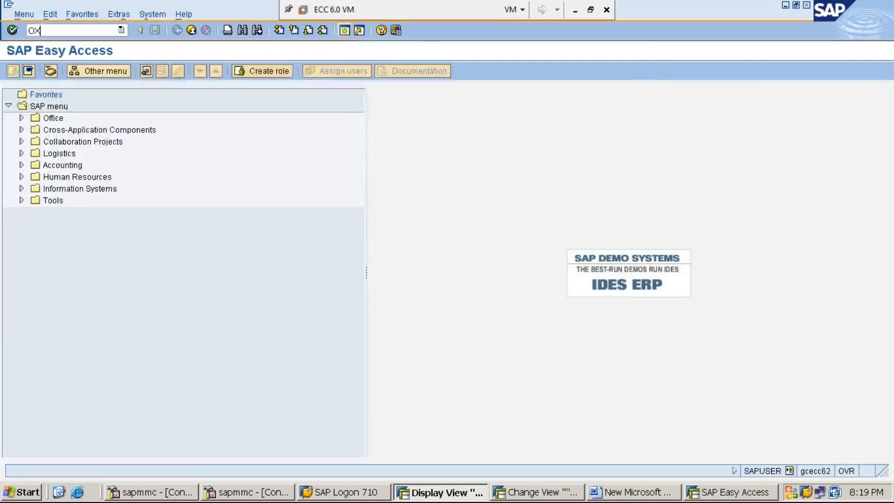
pyautogui.write('03')
pyautogui.press('Return')
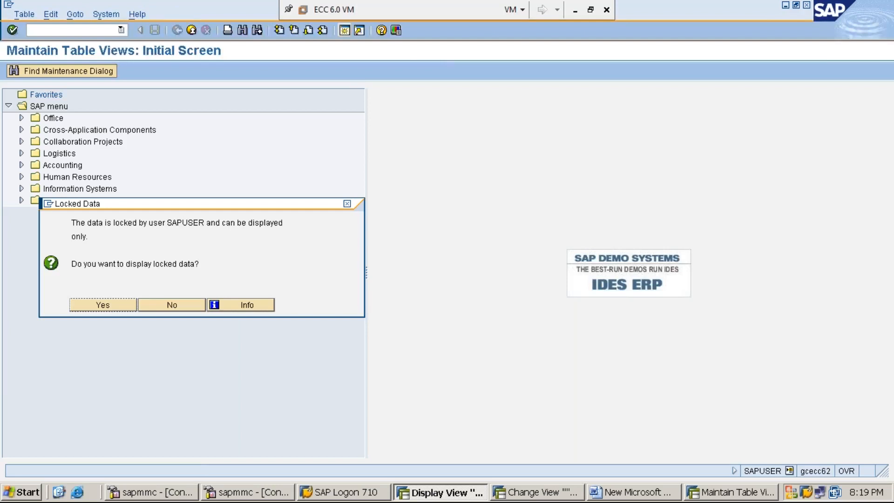
pyautogui.click(102, 305)
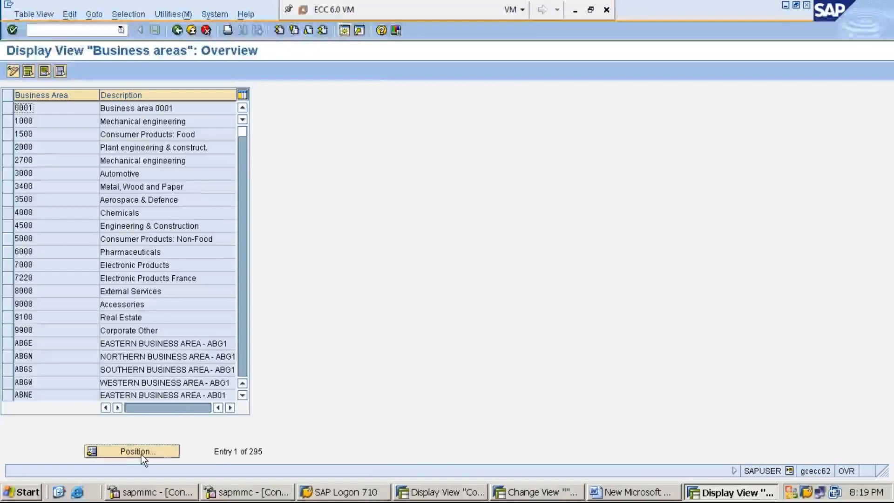
# Position the Business areas overview at MMIE and mark the rows MMIE, MMIN, MMIS and MMIW.
pyautogui.click(141, 454)
pyautogui.write('MM')
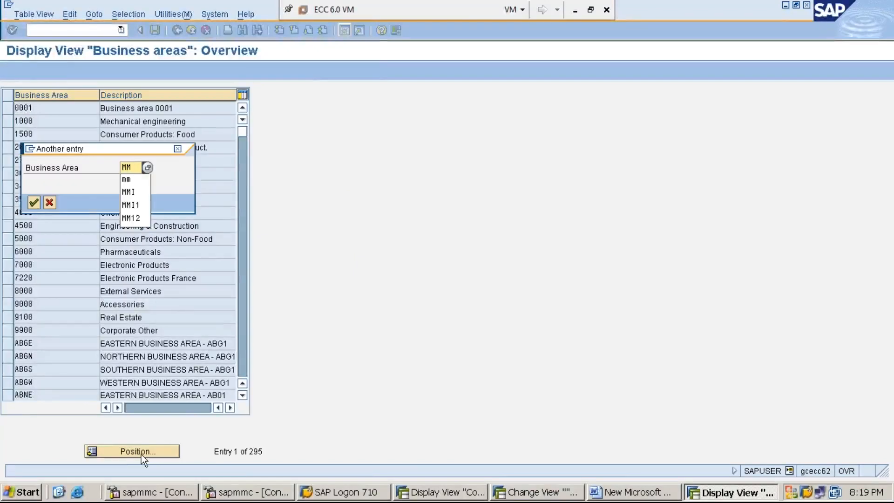
pyautogui.write('IE')
pyautogui.press('Return')
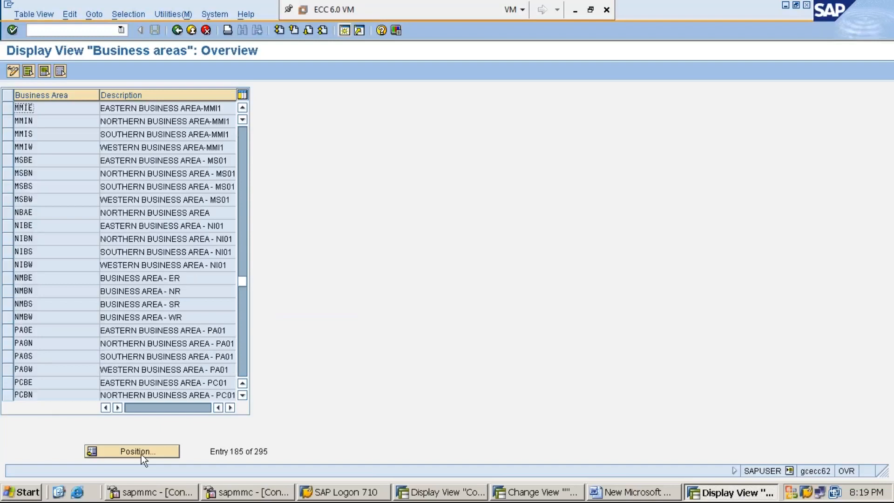
pyautogui.click(7, 111)
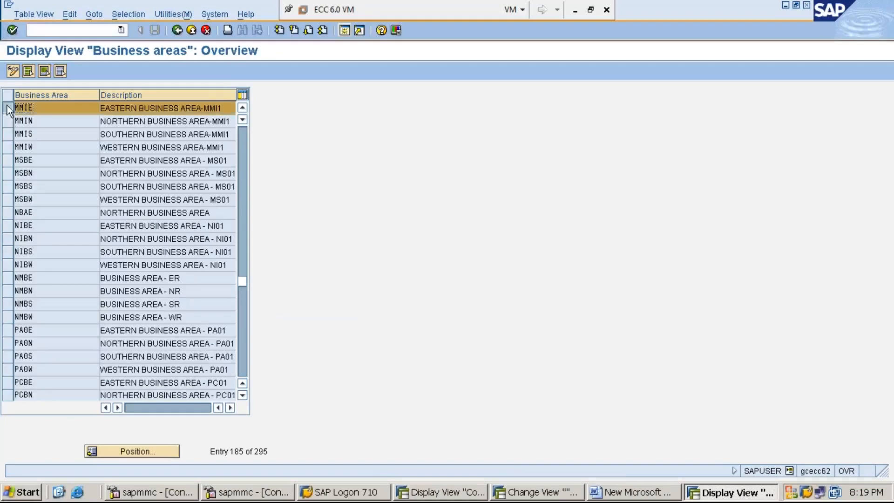
pyautogui.click(8, 121)
pyautogui.click(8, 135)
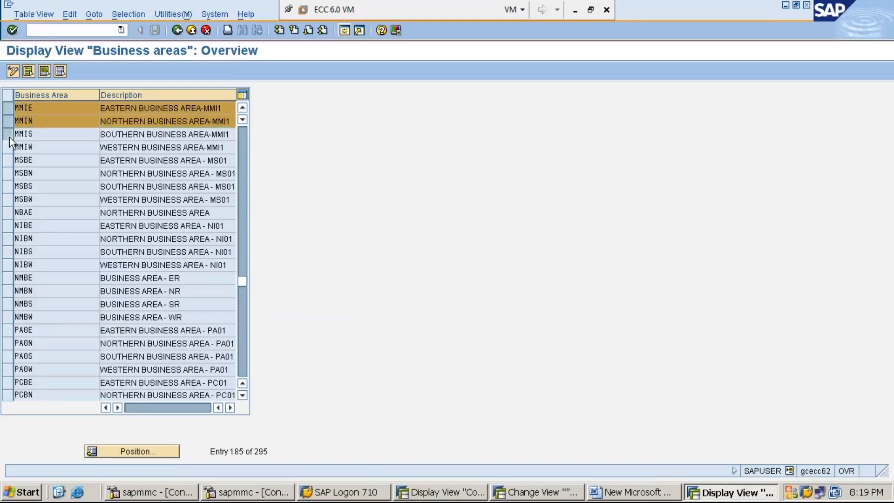
pyautogui.click(8, 148)
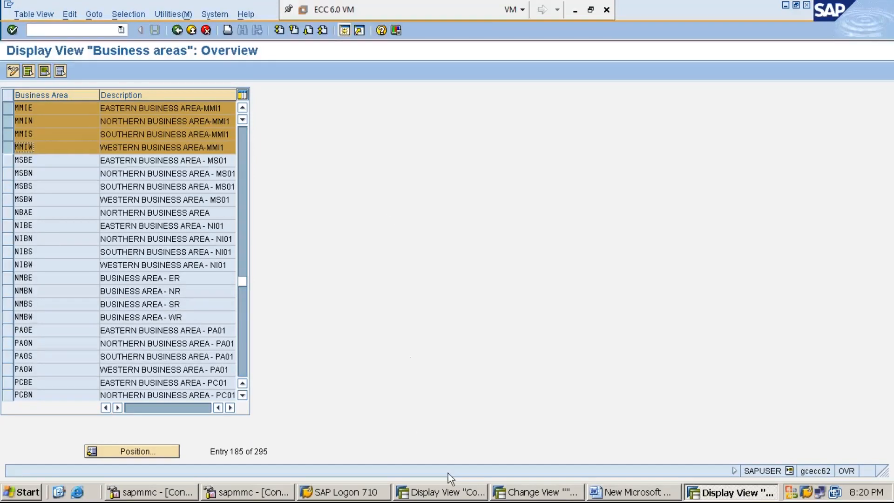
# Return to the business area assignment view, discard the pending position entry and end the transaction with /N.
pyautogui.click(531, 496)
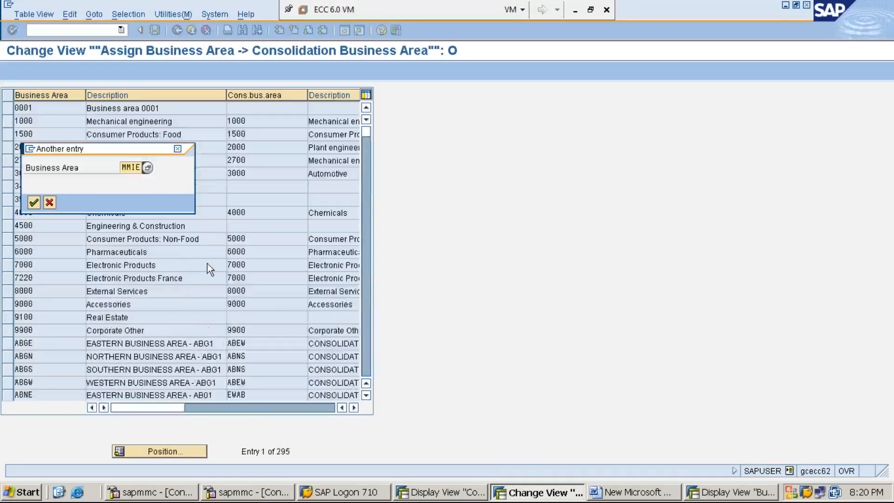
pyautogui.click(178, 150)
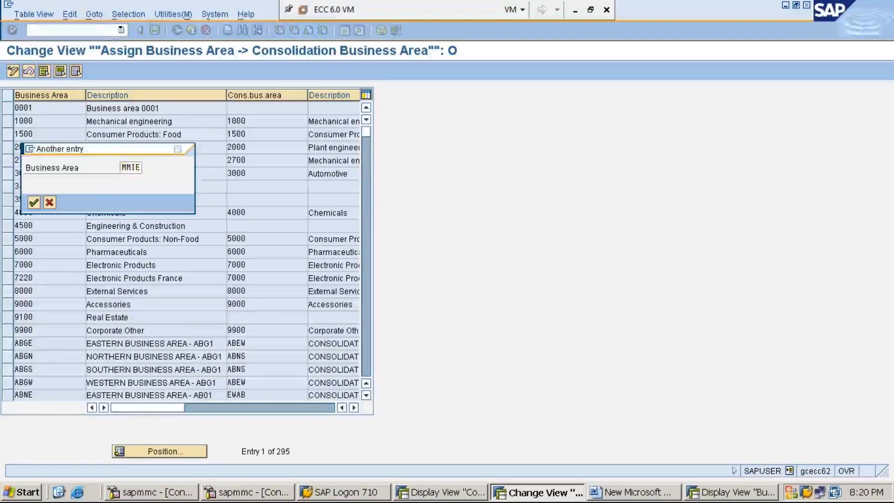
pyautogui.click(99, 30)
pyautogui.write('/n')
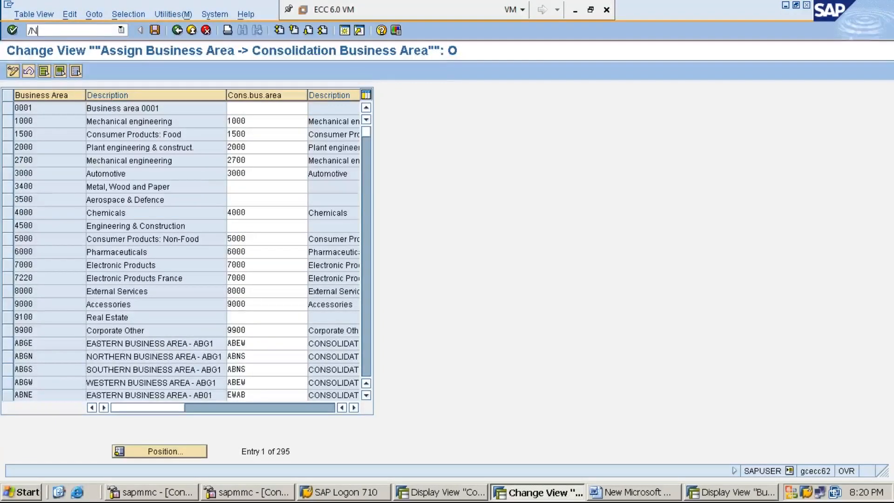
pyautogui.press('Return')
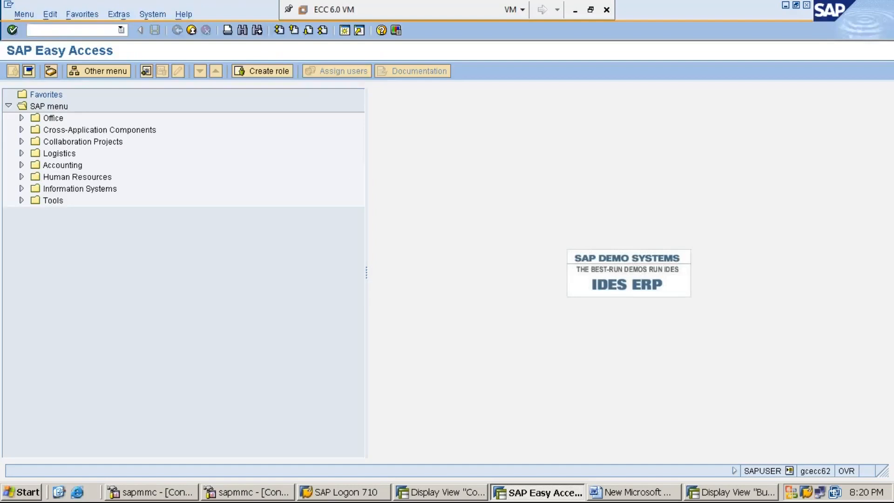
# Run transaction SPRO and open the SAP Reference IMG.
pyautogui.write('SPRO')
pyautogui.press('Return')
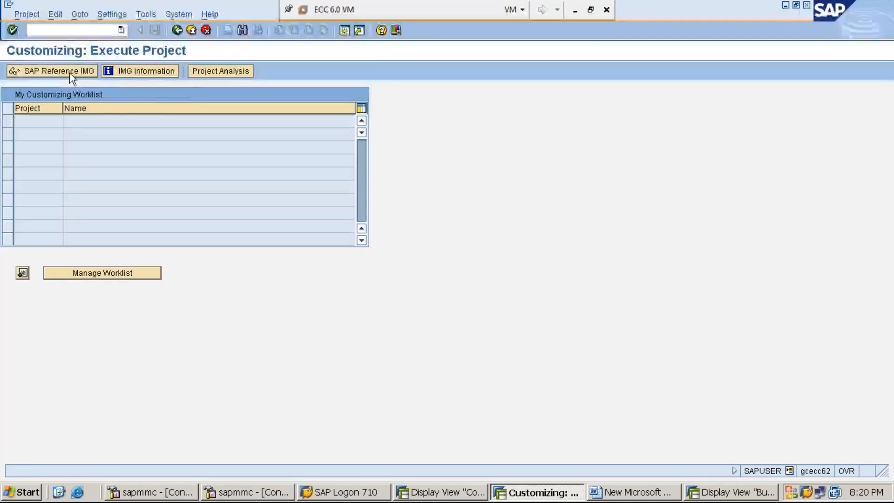
pyautogui.click(69, 74)
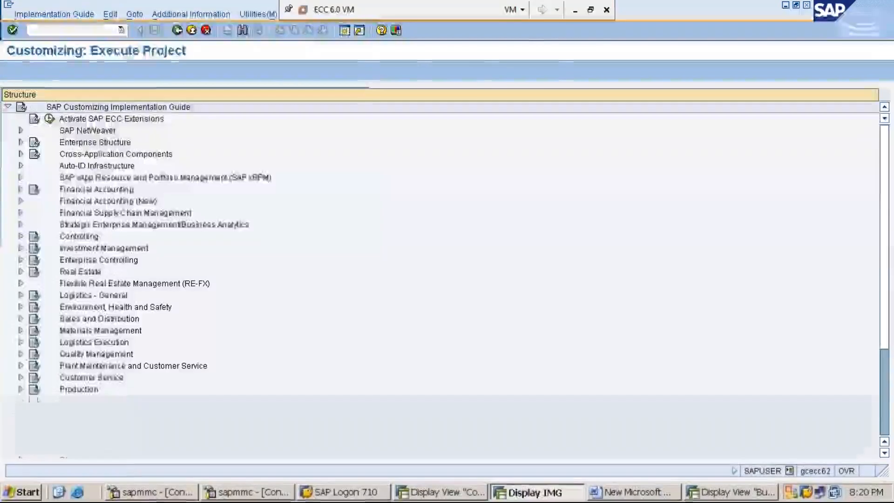
# Expand Enterprise Structure, Assignment and Financial Accounting in the implementation guide and go to "Assign business area to consolidation business area".
pyautogui.doubleClick(100, 143)
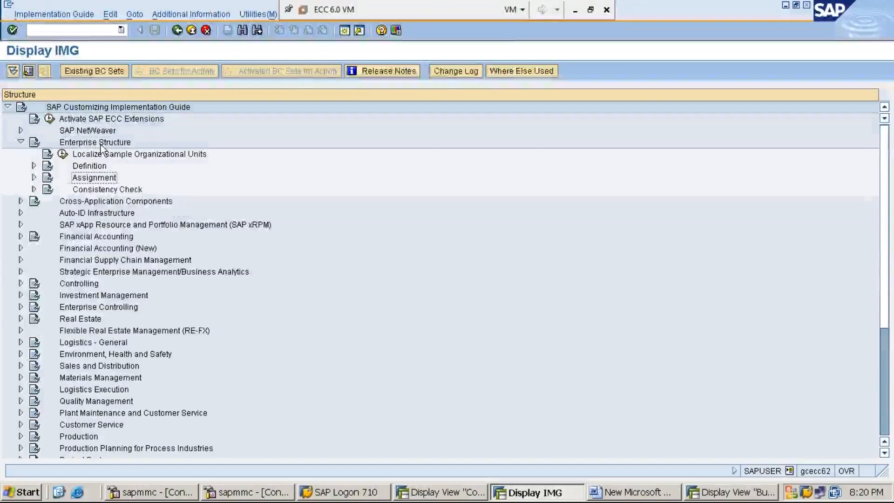
pyautogui.press('Right')
pyautogui.press('Down')
pyautogui.press('Down')
pyautogui.press('Up')
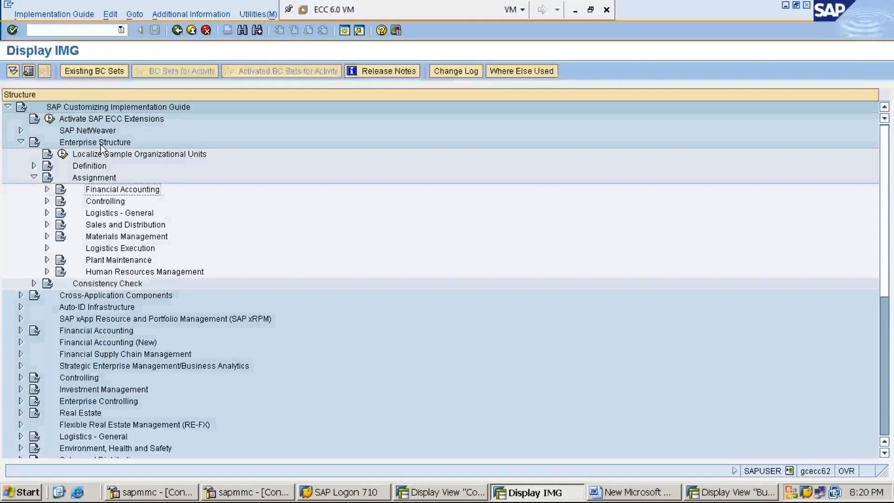
pyautogui.press('Right')
pyautogui.press('Down')
pyautogui.press('Down')
pyautogui.press('Down')
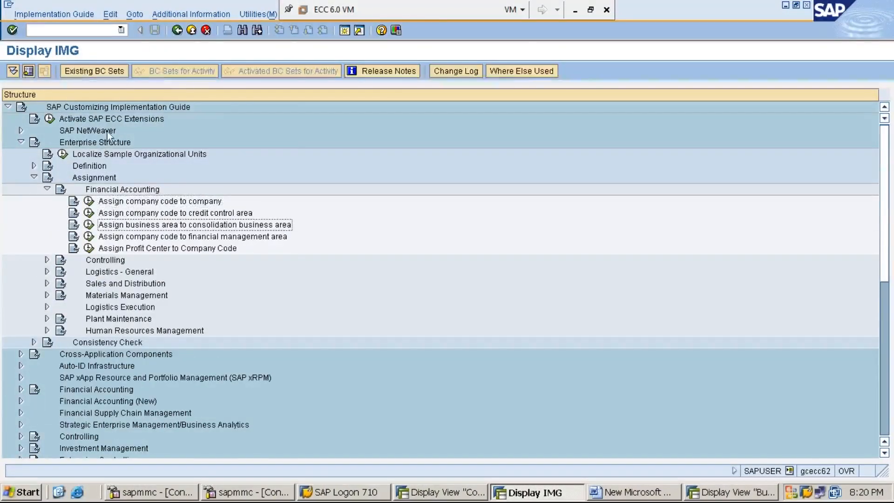
# Show the IMG activity keys as additional information beside the implementation guide structure.
pyautogui.click(195, 17)
pyautogui.press('Down')
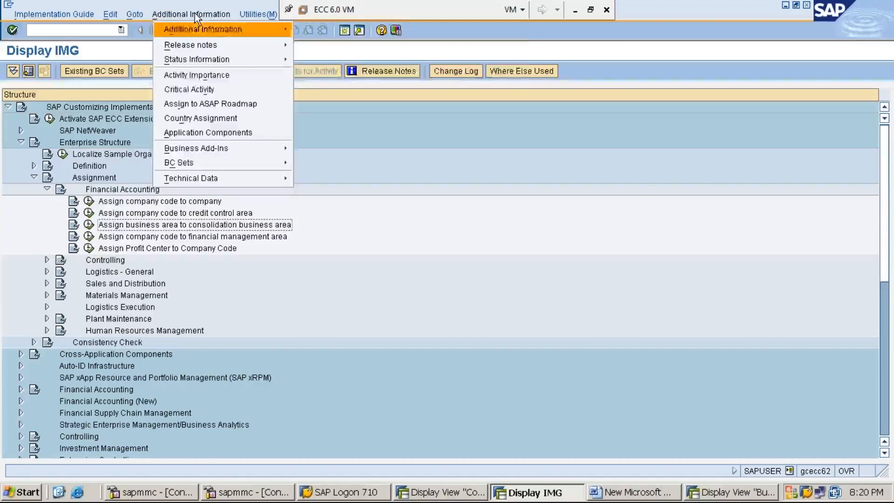
pyautogui.press('Right')
pyautogui.press('Down')
pyautogui.press('Right')
pyautogui.press('Down')
pyautogui.press('Return')
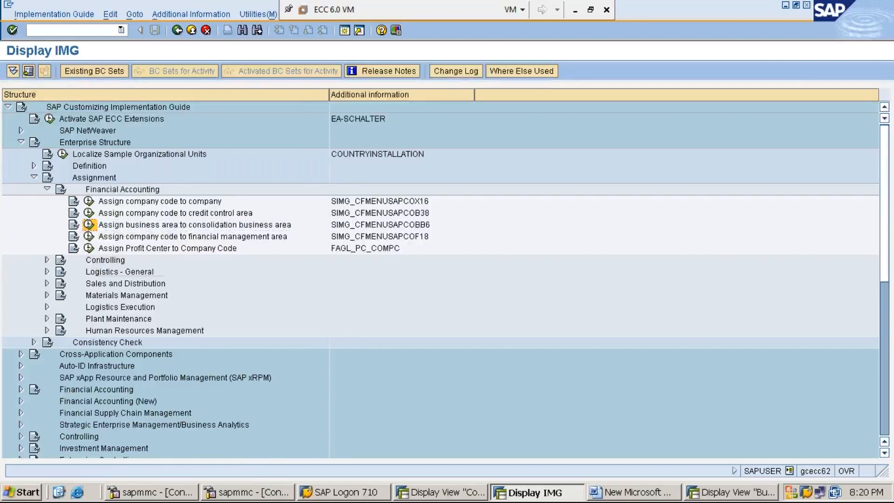
# Execute "Assign business area to consolidation business area" and position its list at business area MMIE.
pyautogui.click(89, 225)
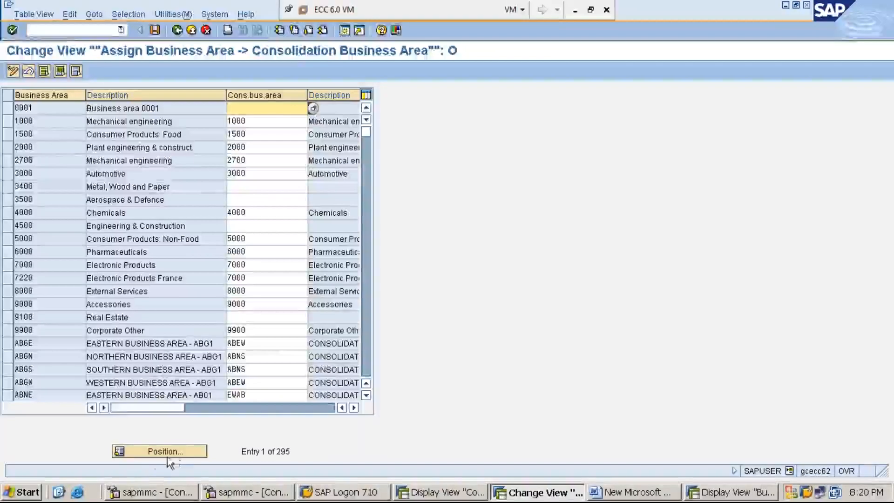
pyautogui.click(176, 452)
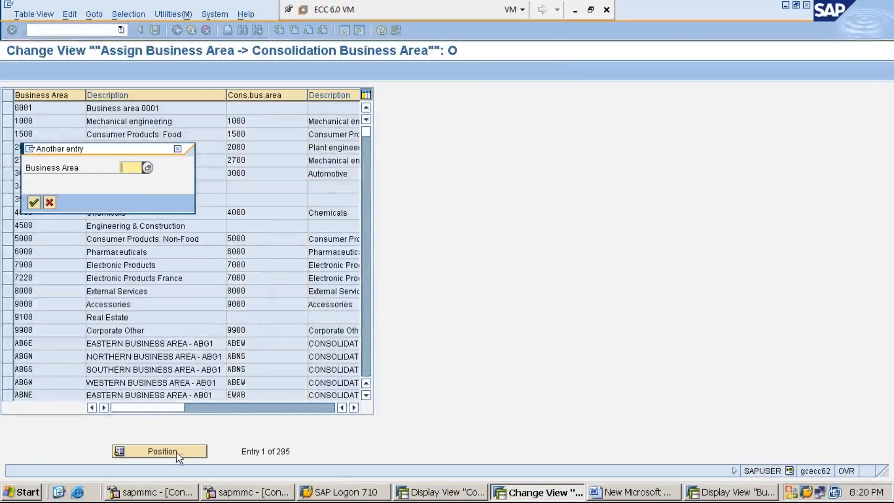
pyautogui.write('MMIE')
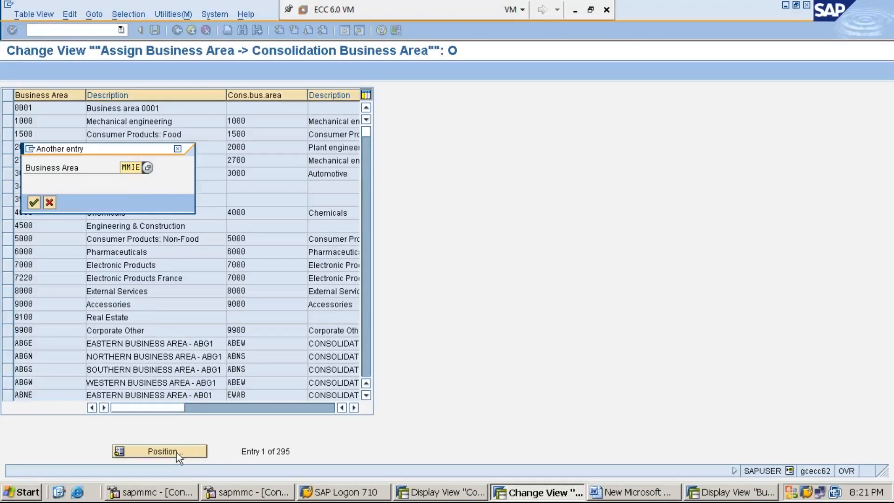
pyautogui.press('Return')
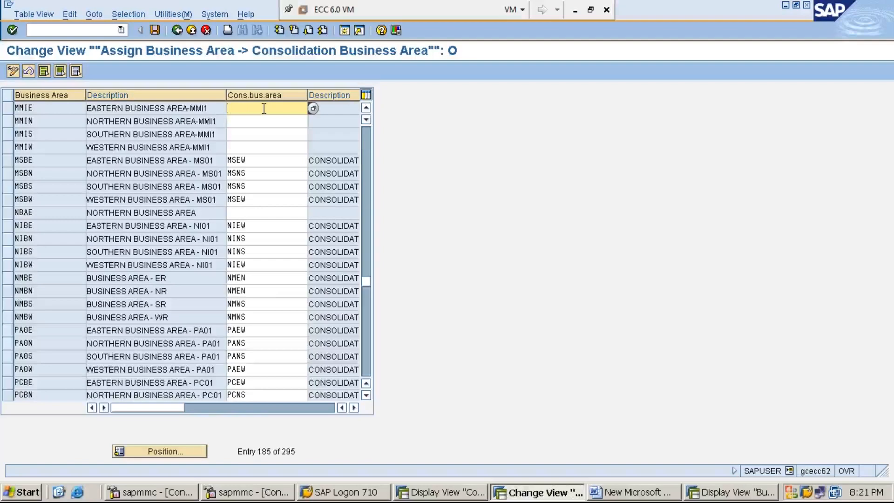
# Switch to the session displaying the Business areas overview and close it.
pyautogui.hotkey('alt', 'Tab')
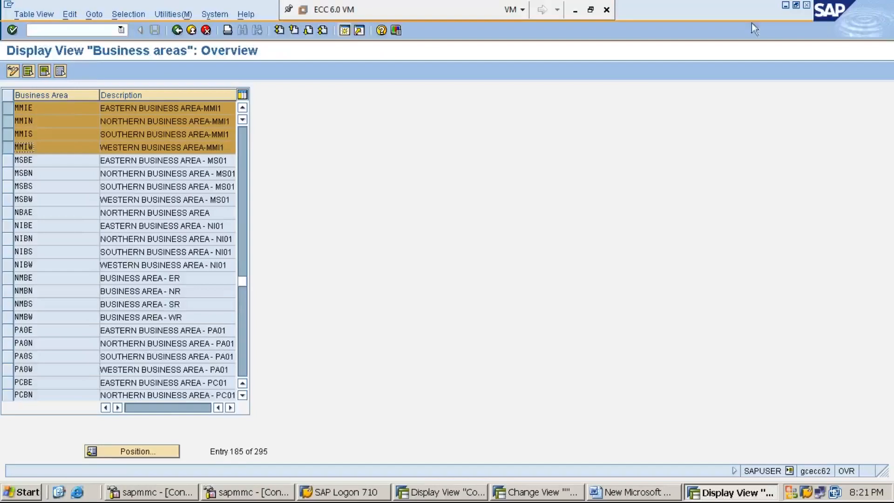
pyautogui.click(807, 5)
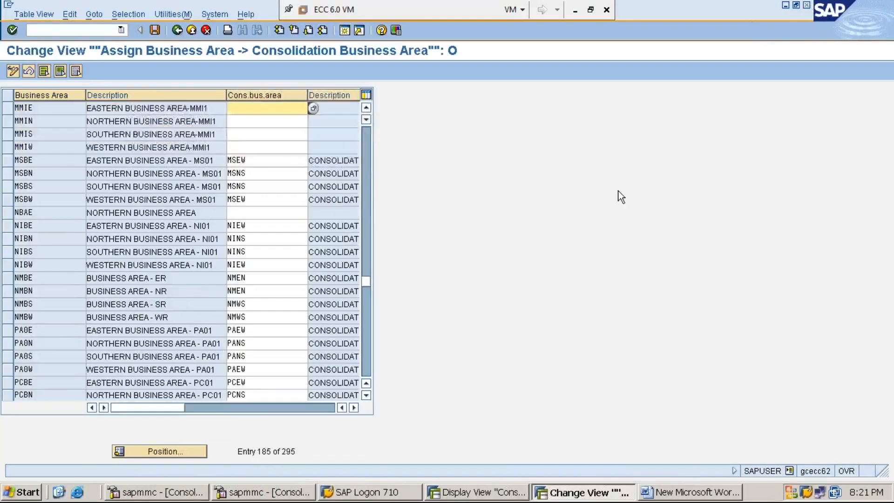
# Check the code in the Consolidation Business Areas overview and assign consolidation business area MMEW to business area MMIE.
pyautogui.hotkey('alt', 'Tab')
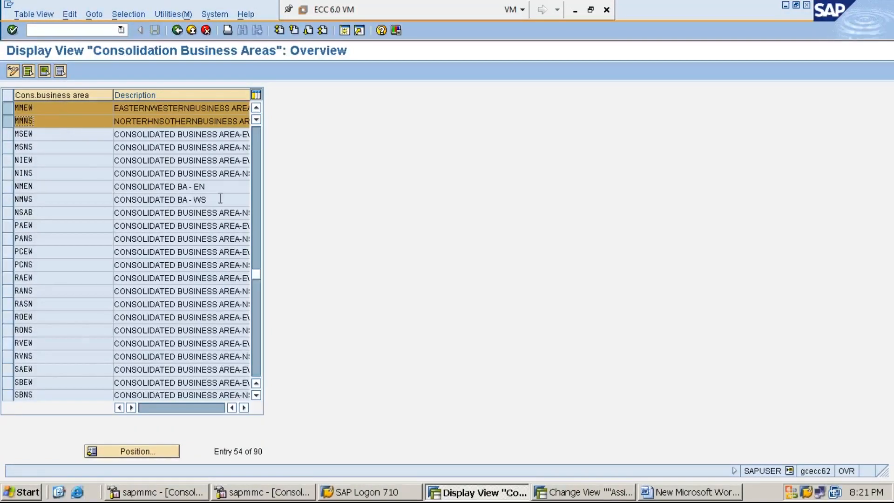
pyautogui.hotkey('alt', 'Tab')
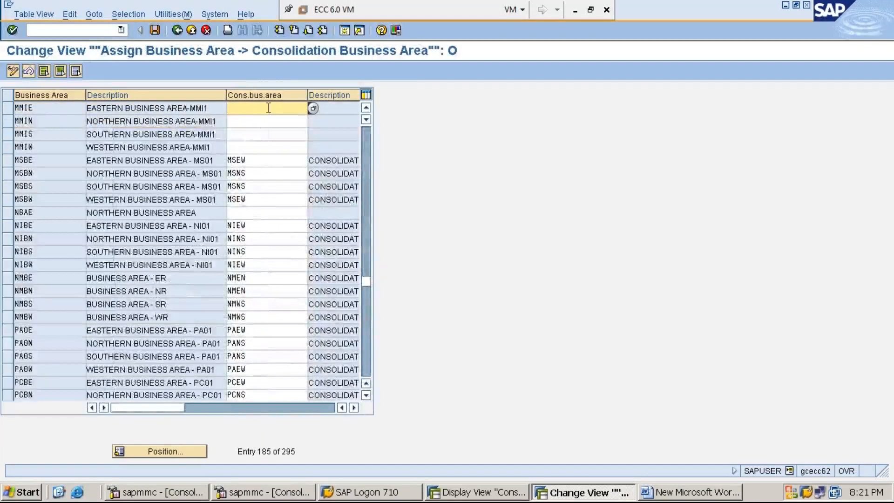
pyautogui.write('MMEW')
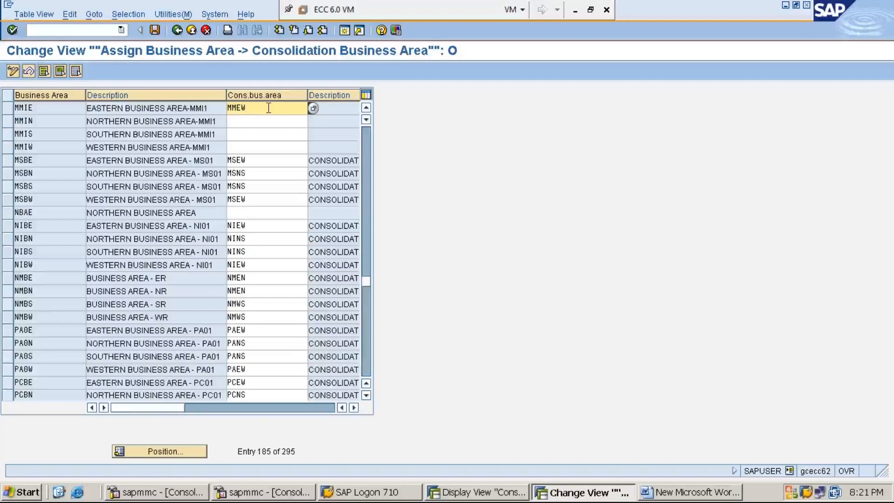
# Check the code in the Consolidation Business Areas overview and assign consolidation business area MMNS to business areas MMIN and MMIS.
pyautogui.hotkey('alt', 'Tab')
pyautogui.hotkey('alt', 'Tab')
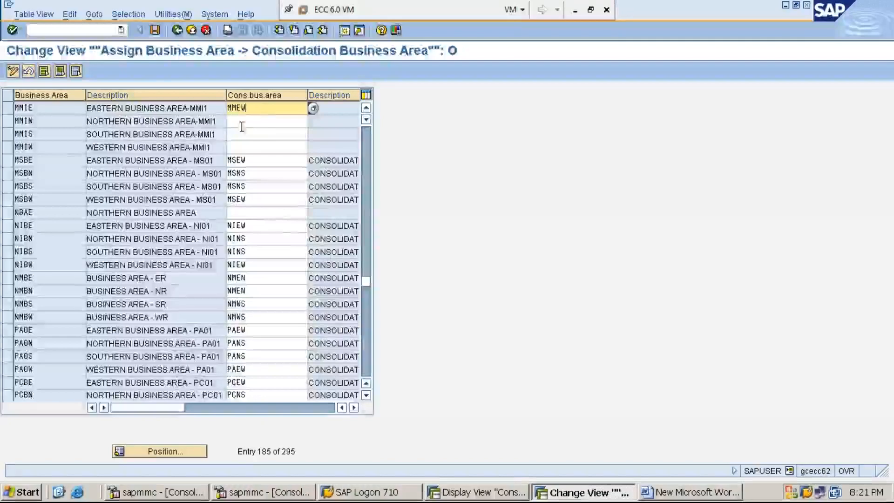
pyautogui.click(265, 122)
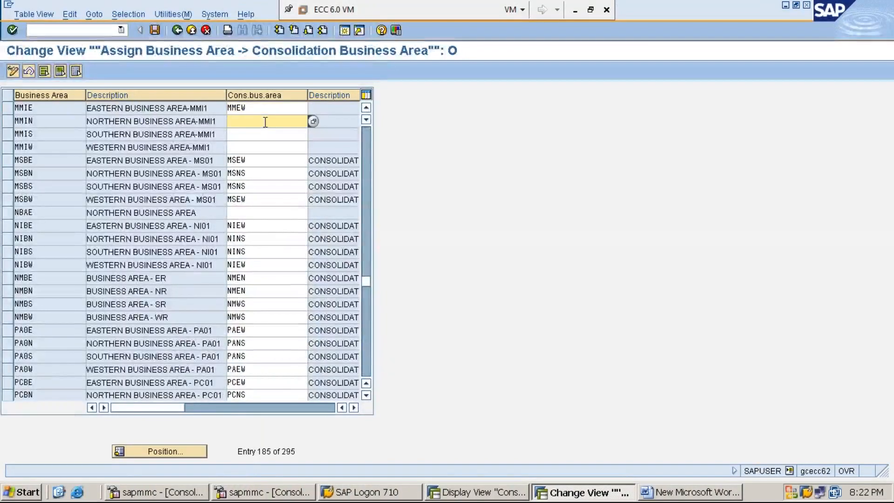
pyautogui.hotkey('alt', 'Tab')
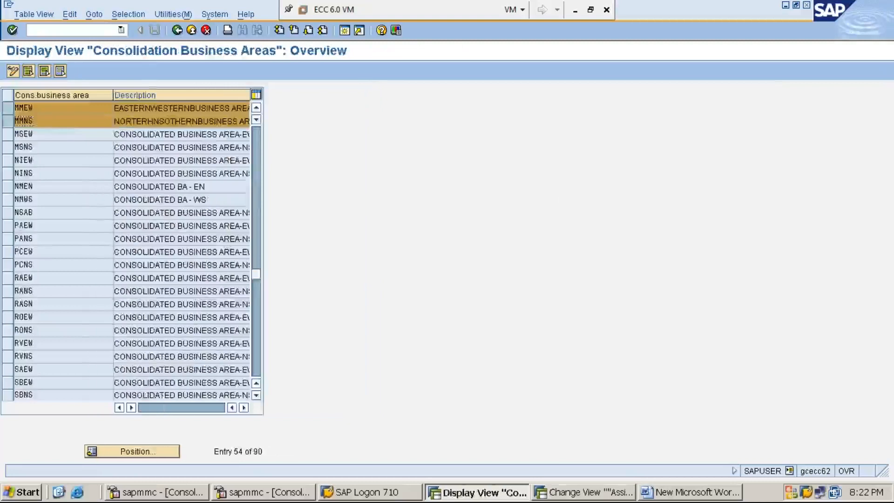
pyautogui.hotkey('alt', 'Tab')
pyautogui.write('MMNS')
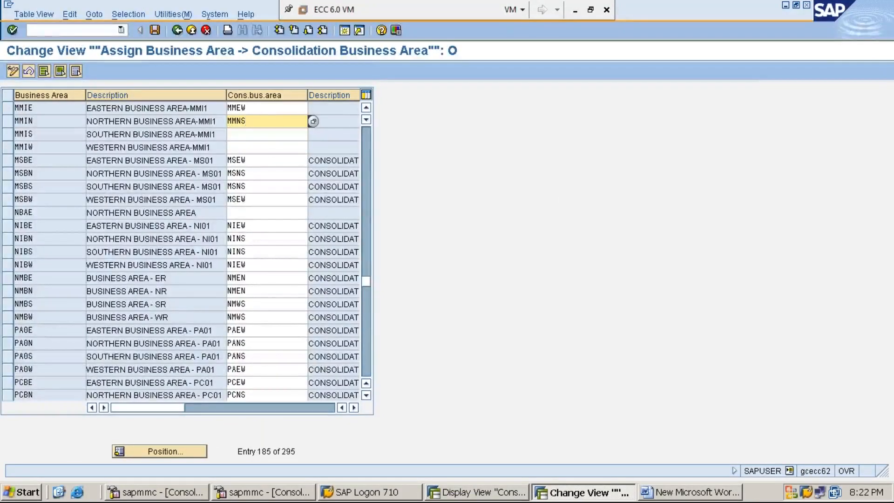
pyautogui.click(267, 134)
pyautogui.write('MMNS')
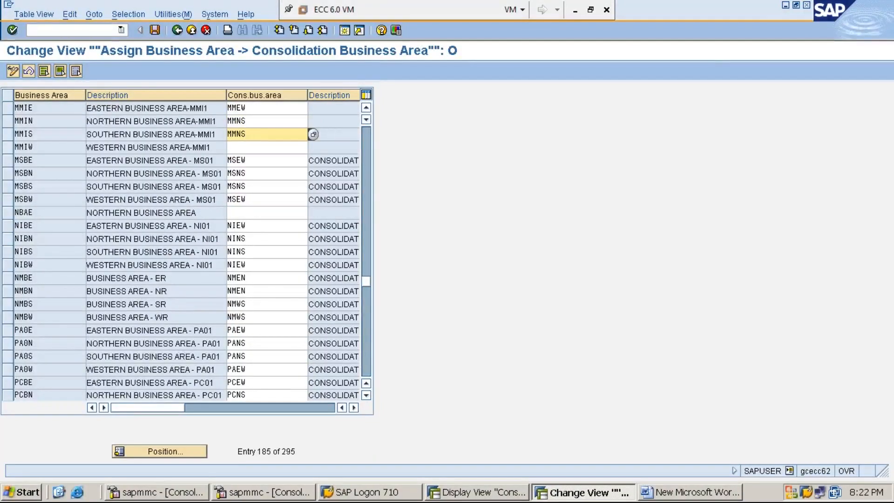
# Assign consolidation business area MMEW to business area MMIW and save the assignments in customizing request ECCK900148.
pyautogui.click(266, 147)
pyautogui.write('MMEW')
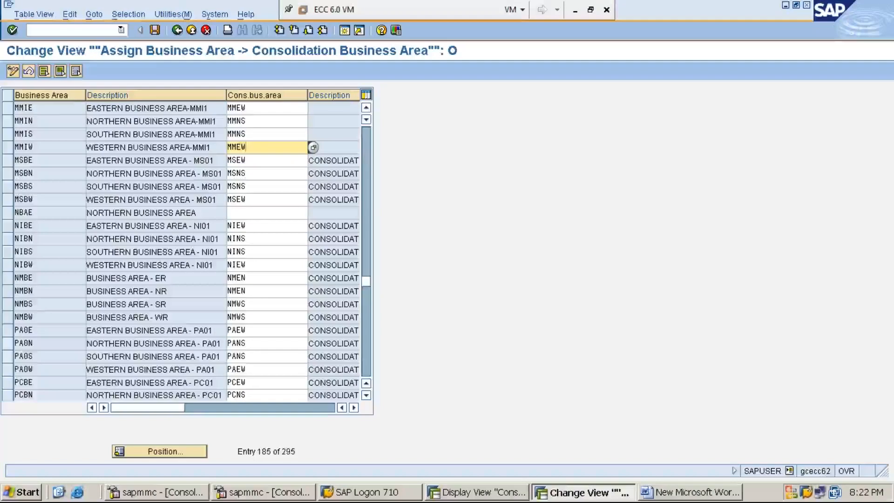
pyautogui.click(155, 31)
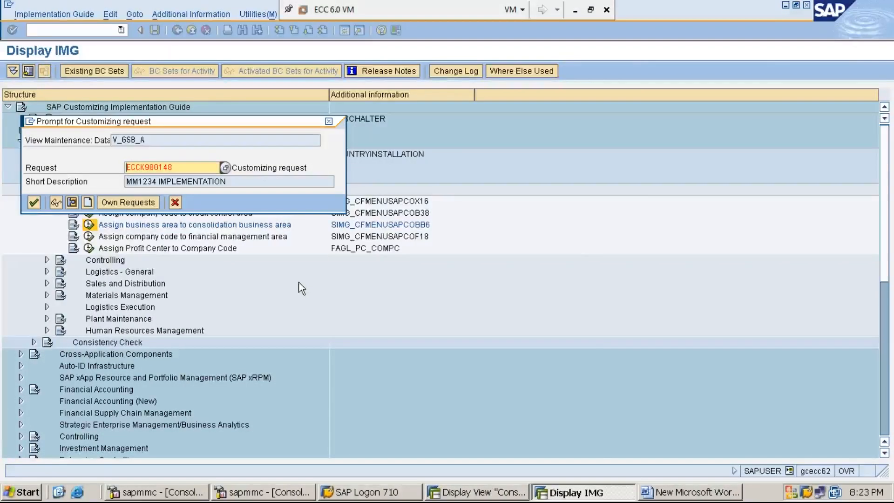
pyautogui.press('Return')
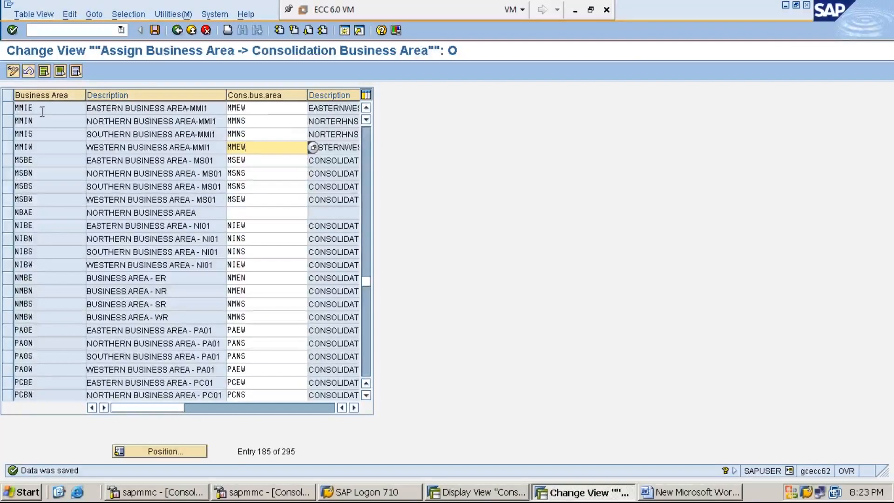
# Examine how business area MMIE is linked to its consolidation business area in the saved list.
pyautogui.click(263, 110)
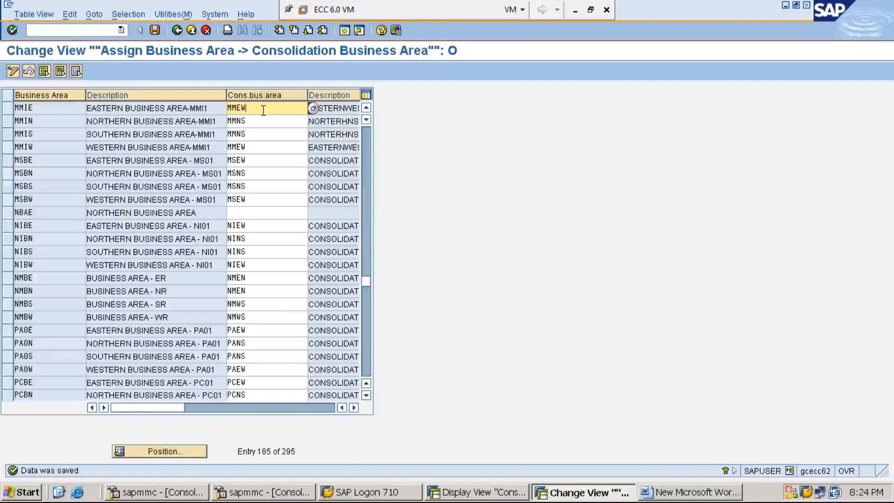
pyautogui.moveTo(249, 108)
pyautogui.mouseDown()
pyautogui.moveTo(227, 108)
pyautogui.moveTo(241, 108)
pyautogui.mouseUp()
pyautogui.moveTo(263, 107); pyautogui.dragTo(227, 114)
pyautogui.click(228, 114)
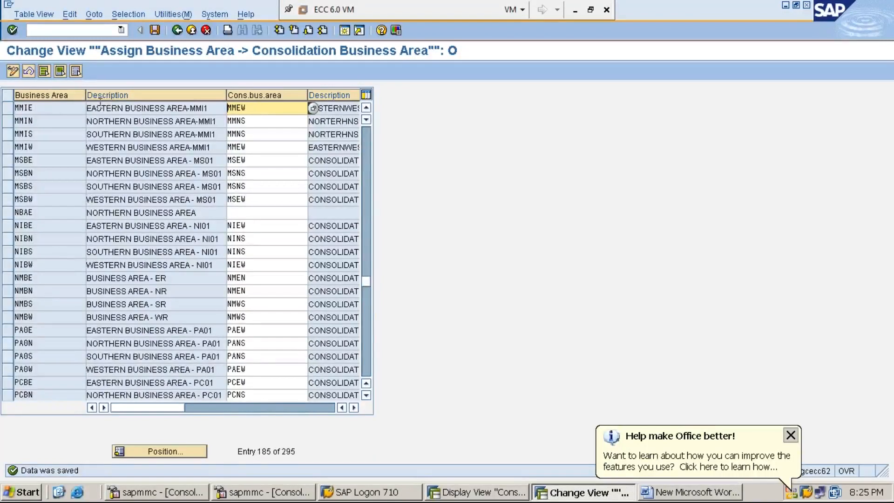
pyautogui.click(48, 113)
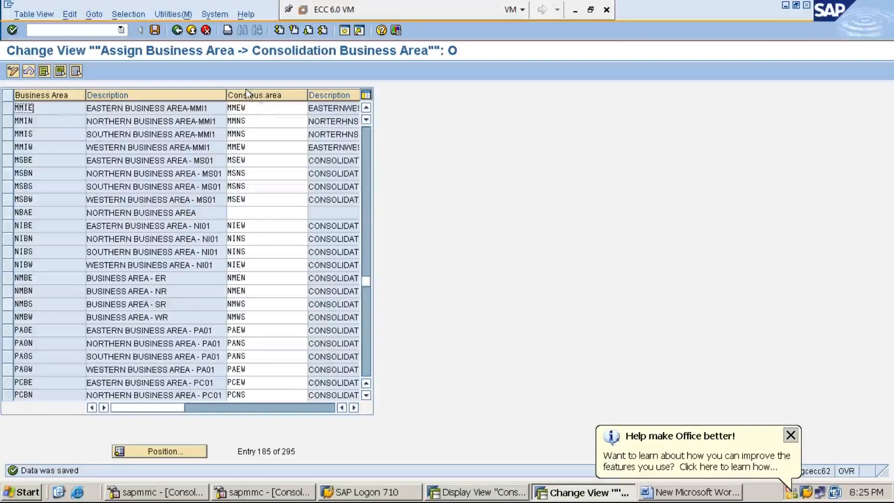
pyautogui.click(262, 108)
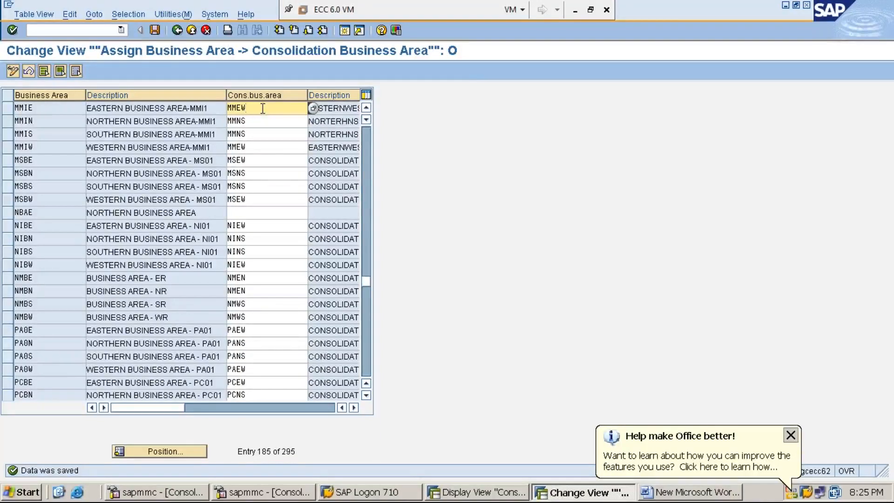
pyautogui.click(43, 108)
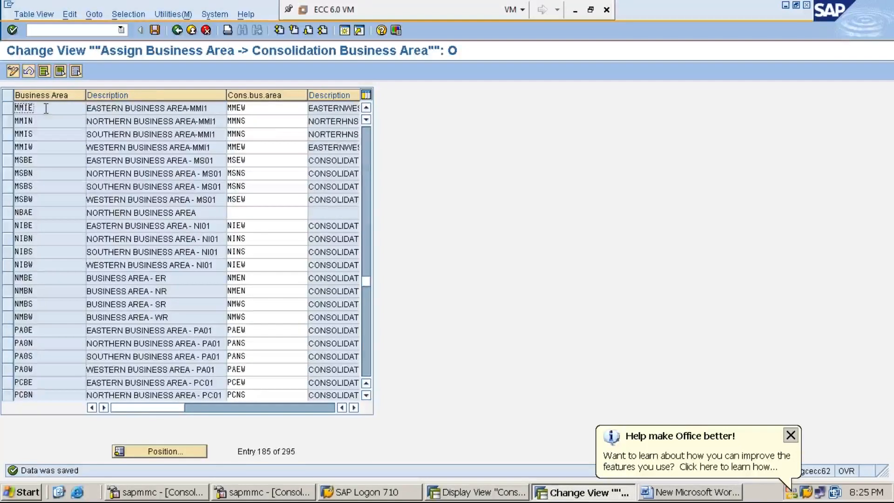
pyautogui.click(251, 108)
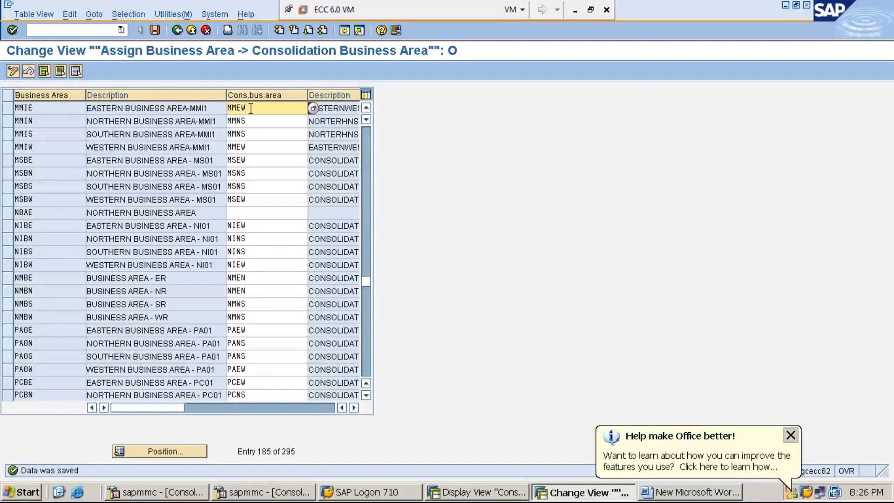
pyautogui.click(52, 108)
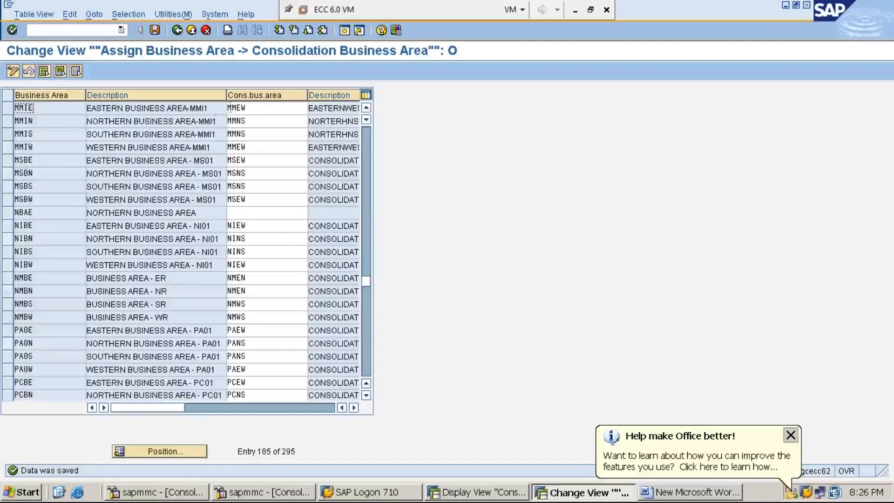
pyautogui.click(260, 108)
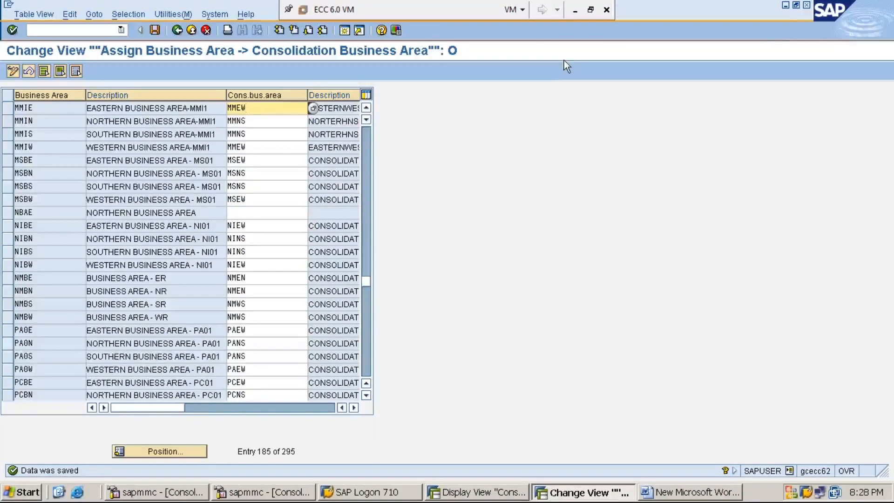
# Switch to the Word notes and add the heading "TOPIC:2: FINANCIAL ACCOUNTING GLOBAL SETTINGS" below STEP:6.
pyautogui.click(785, 6)
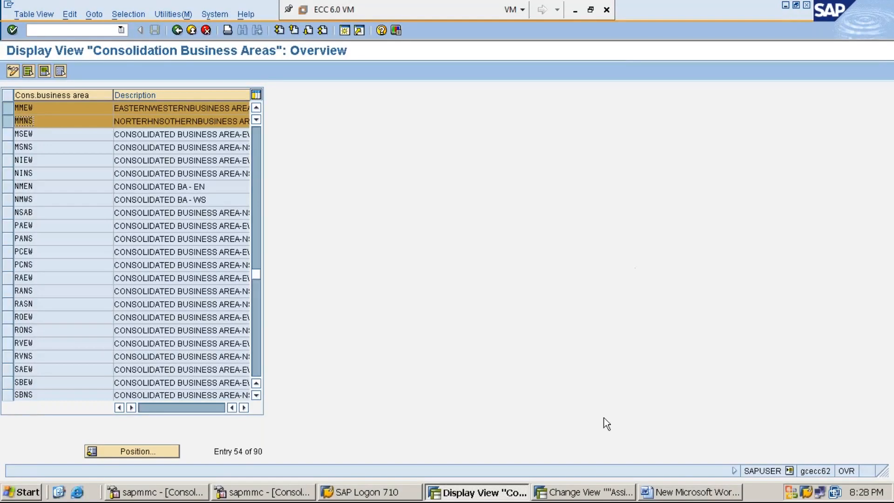
pyautogui.click(676, 497)
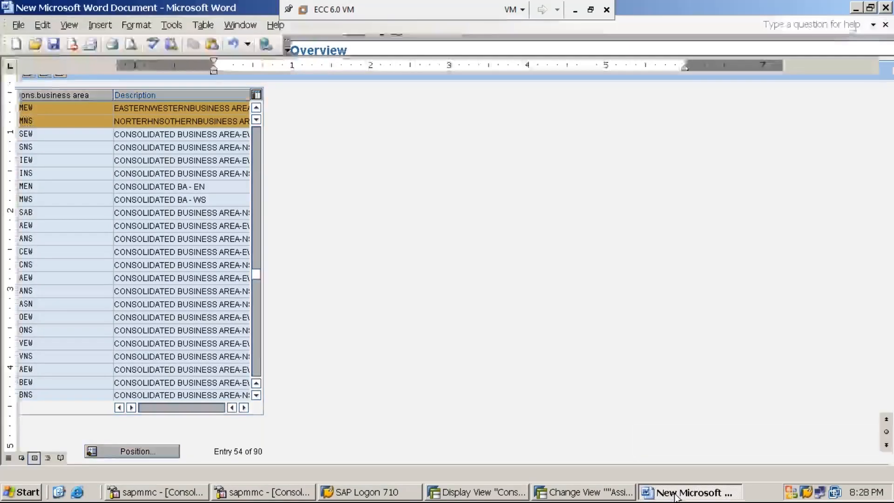
pyautogui.press('Return')
pyautogui.press('Return')
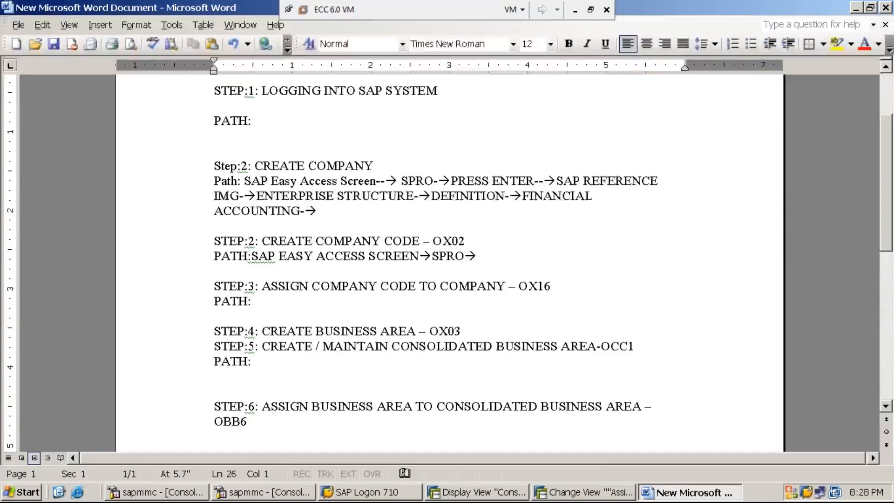
pyautogui.write('TOPIC')
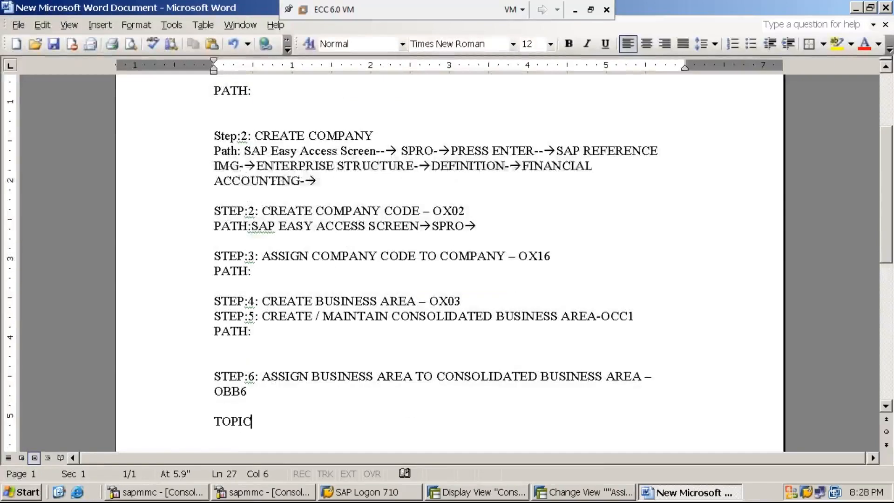
pyautogui.write(':2: FI')
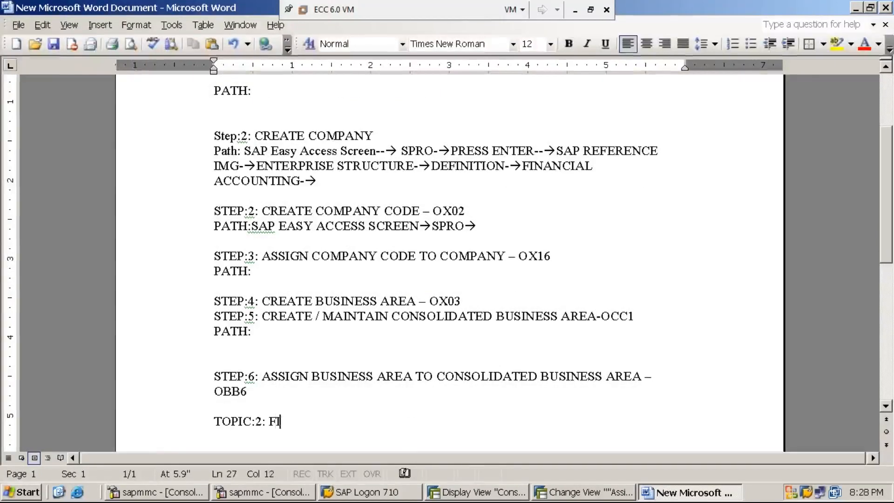
pyautogui.write('NANCIAL ACCO')
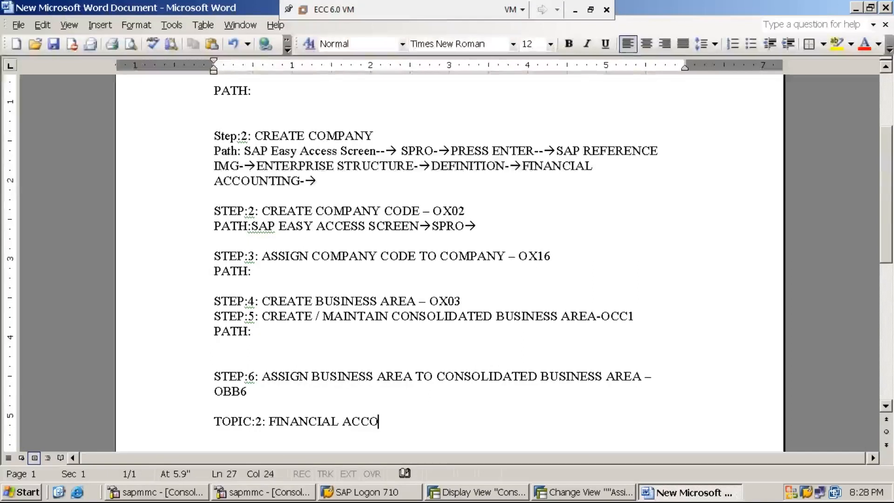
pyautogui.write('UNTING GLO')
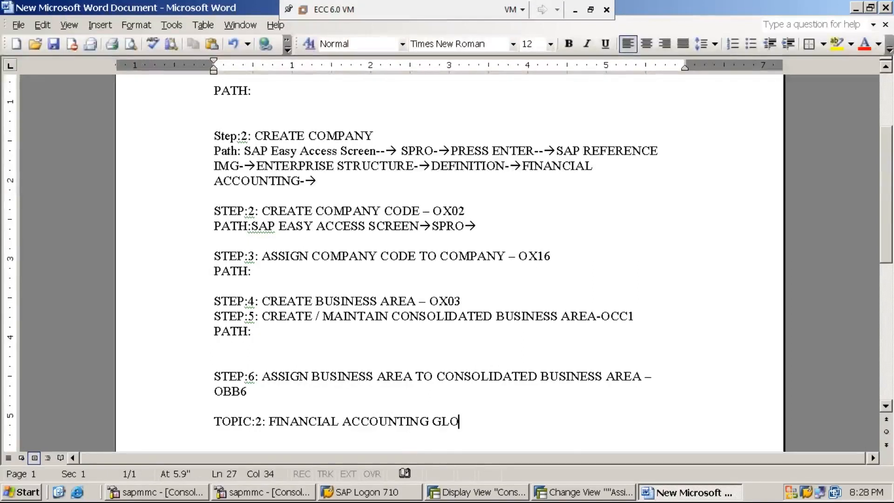
pyautogui.write('BAL SETTINGS')
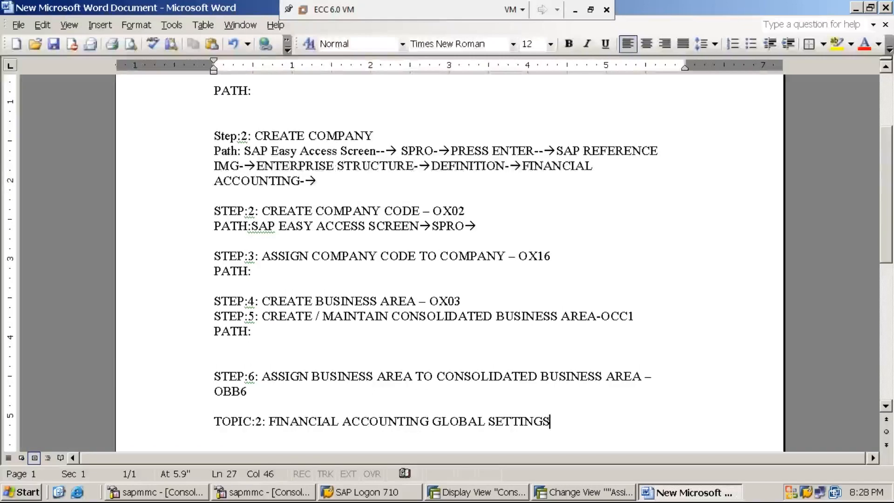
# Format the TOPIC:2 heading as bold and underlined.
pyautogui.hotkey('shift', 'Home')
pyautogui.hotkey('ctrl', 'u')
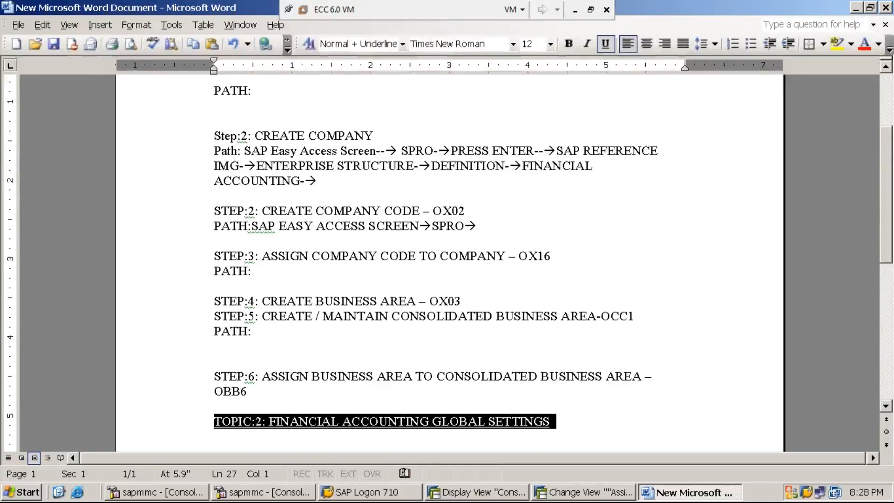
pyautogui.hotkey('ctrl', 'b')
pyautogui.press('End')
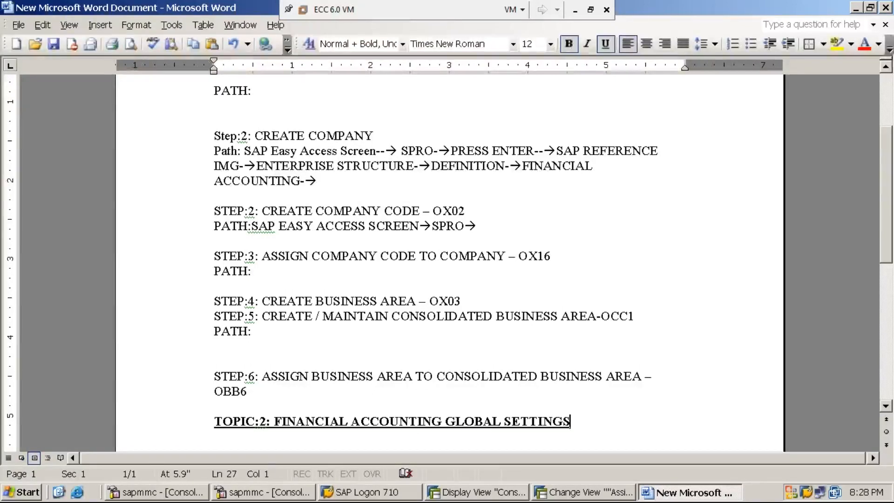
# Below the heading, add the unformatted line "STEP:1: DEFINE POSTING PERIOD VARIANT – OBBO" followed by a "PATH:" line.
pyautogui.press('Return')
pyautogui.press('Return')
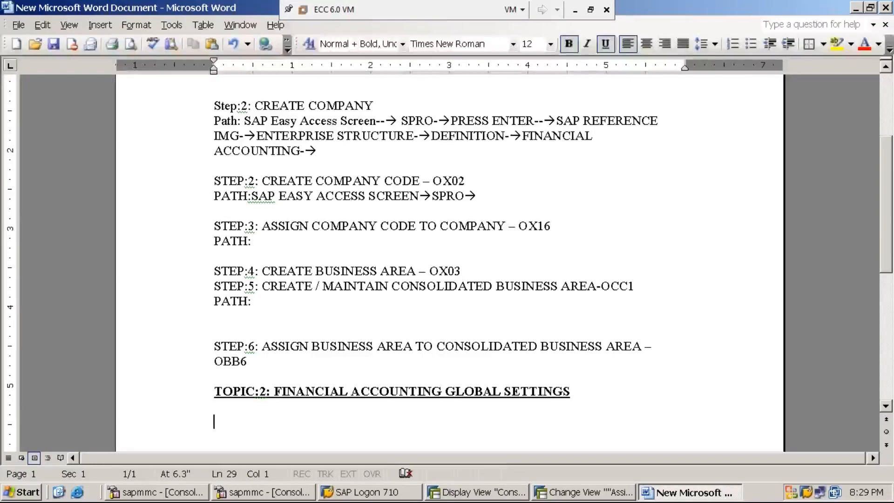
pyautogui.hotkey('ctrl', 'b')
pyautogui.hotkey('ctrl', 'u')
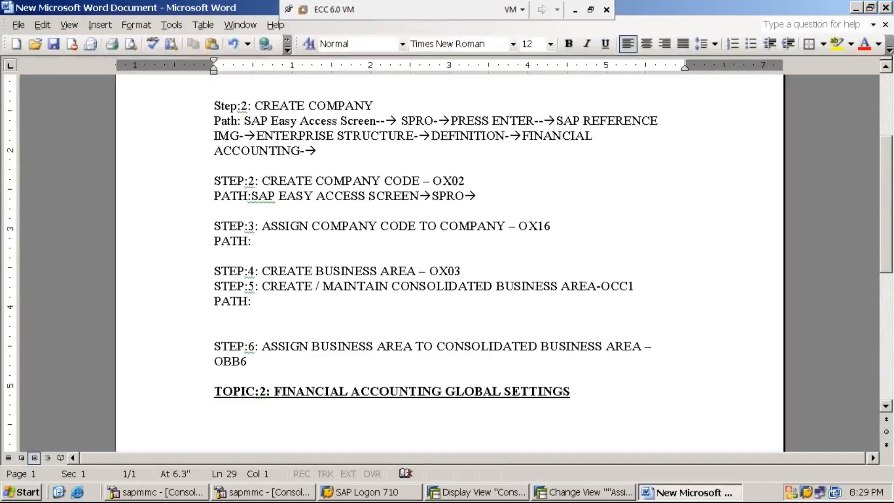
pyautogui.write('STEP:1: DEFINE ')
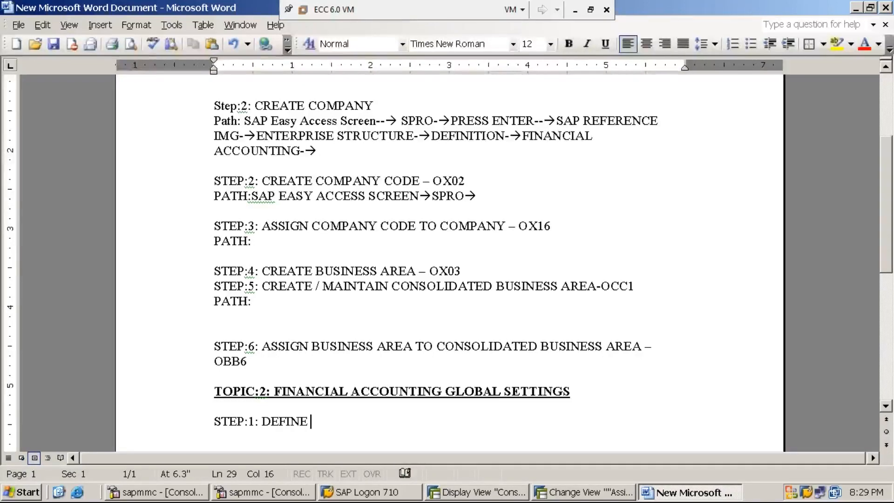
pyautogui.write('POSTING PE')
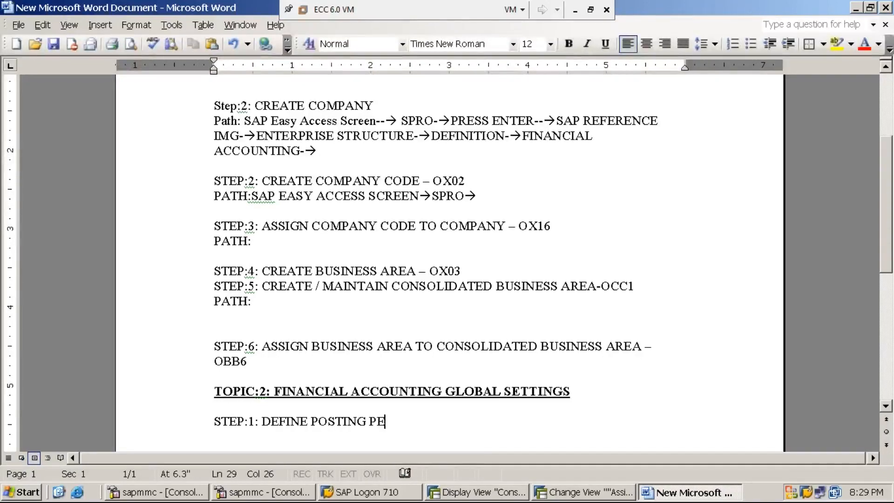
pyautogui.write('RIOD VAR')
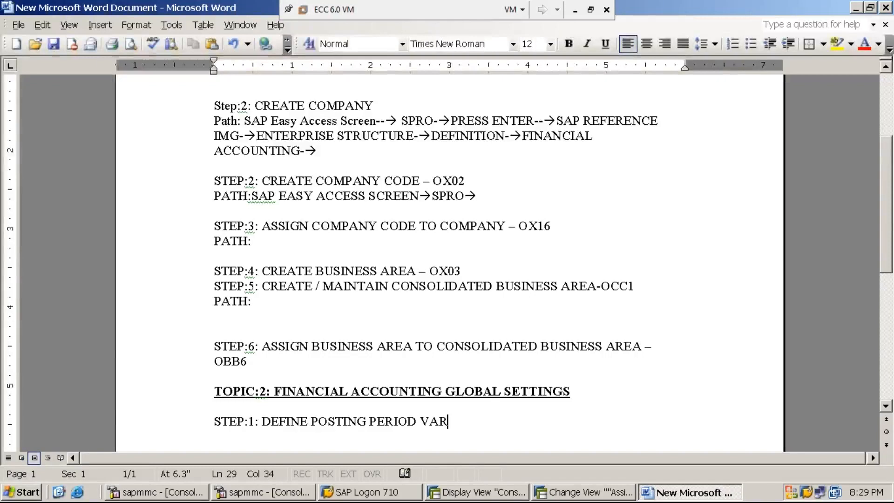
pyautogui.write('IANT -')
pyautogui.write('OBBO')
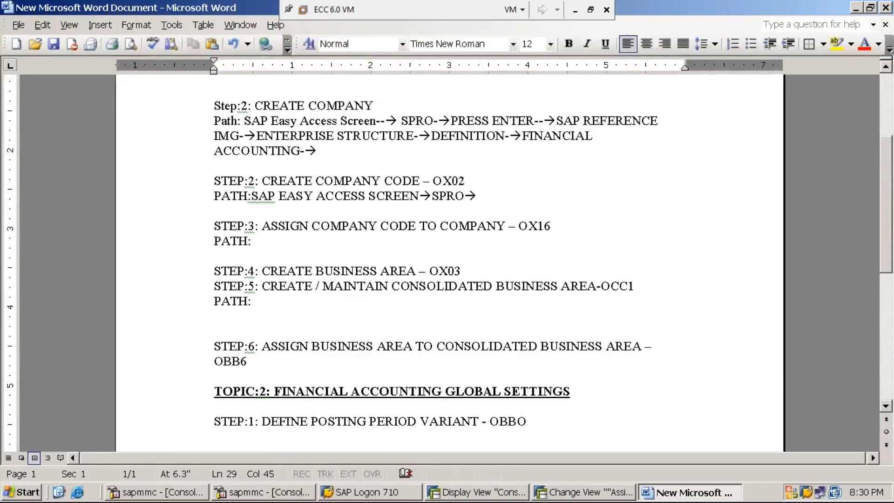
pyautogui.press('Return')
pyautogui.write('PATH:')
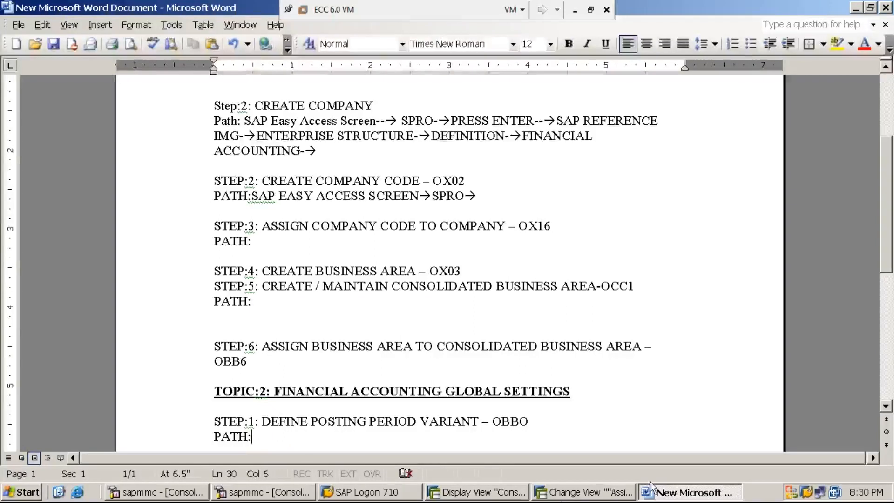
# Switch to the SAP session showing the business area to consolidation business area assignments and close that session.
pyautogui.click(567, 497)
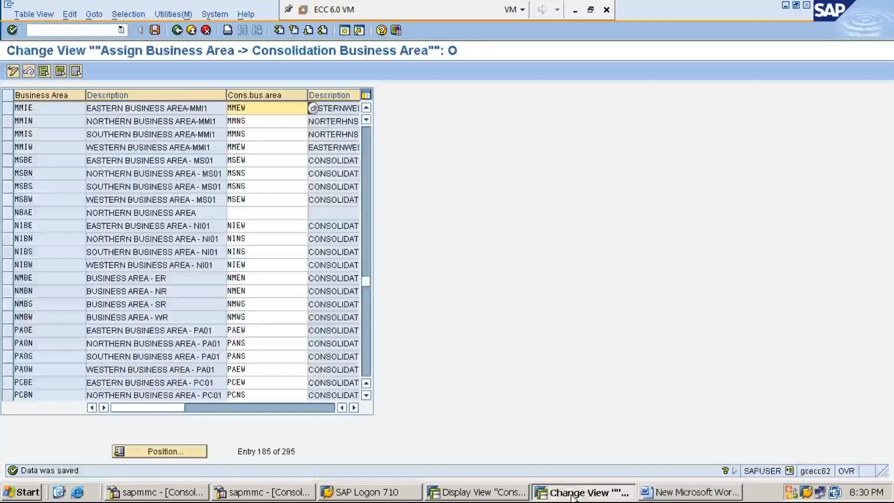
pyautogui.click(107, 30)
pyautogui.write('/N')
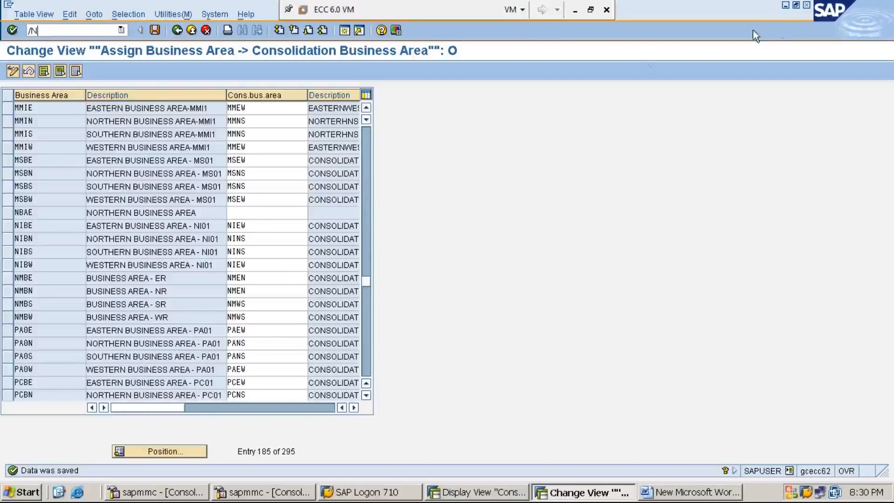
pyautogui.click(807, 6)
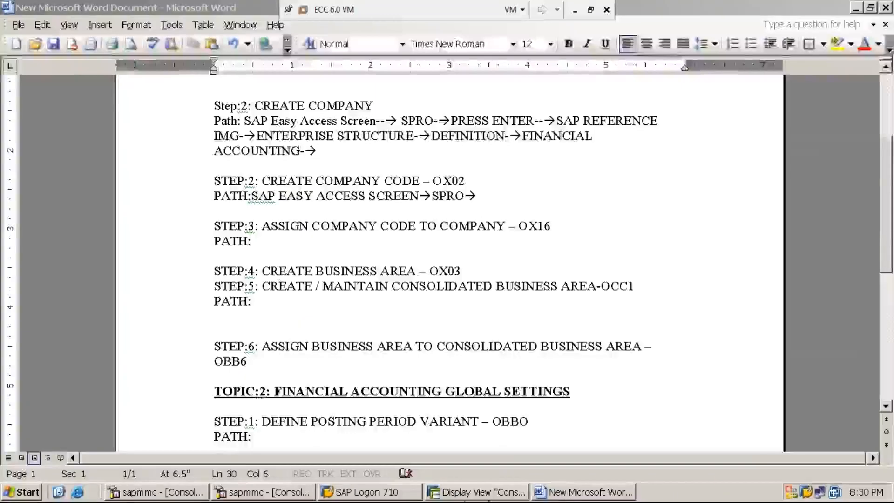
# Switch to the session displaying the consolidation business areas and return it to the SAP Easy Access screen.
pyautogui.click(458, 495)
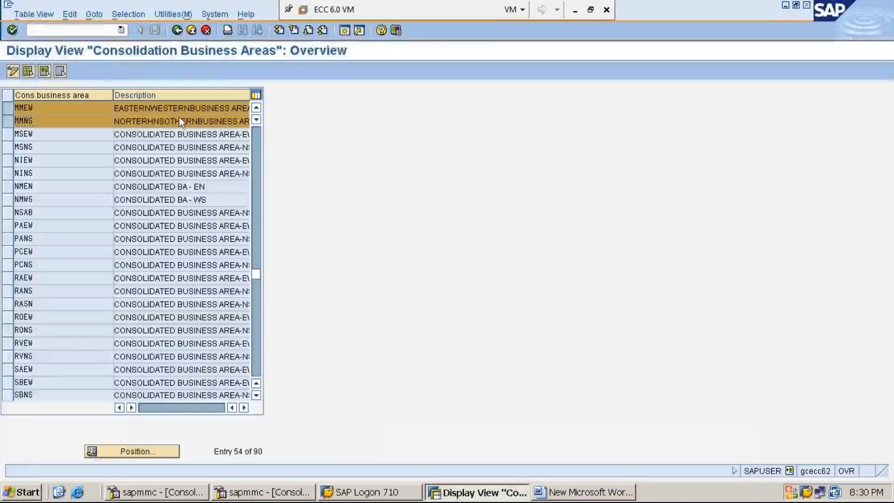
pyautogui.click(103, 29)
pyautogui.write('/n')
pyautogui.press('Return')
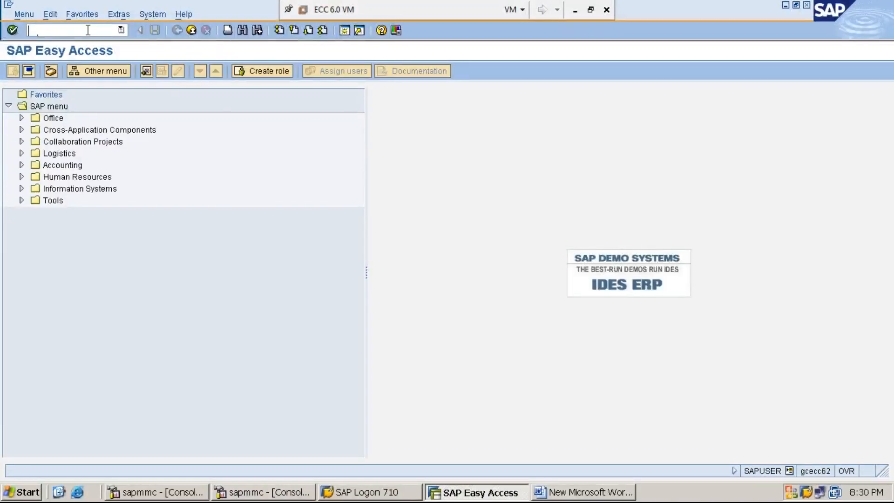
# Run transaction SPRO and open the SAP Reference IMG.
pyautogui.write('SPRO')
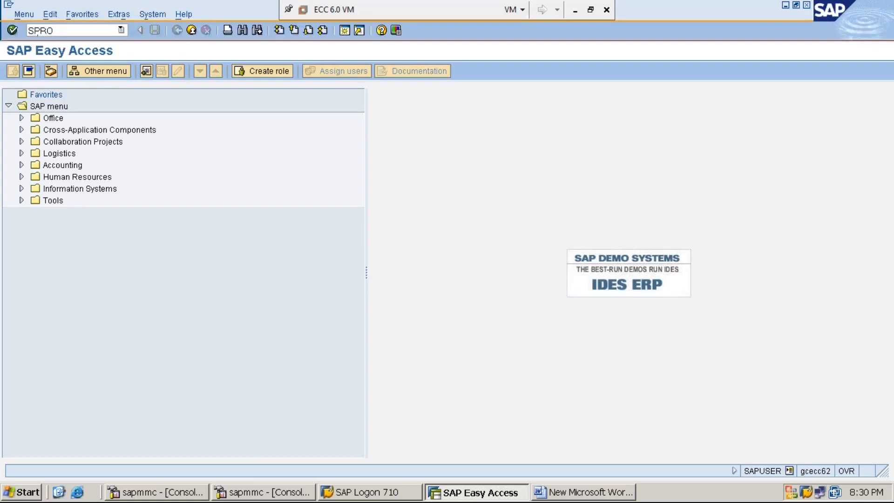
pyautogui.press('Return')
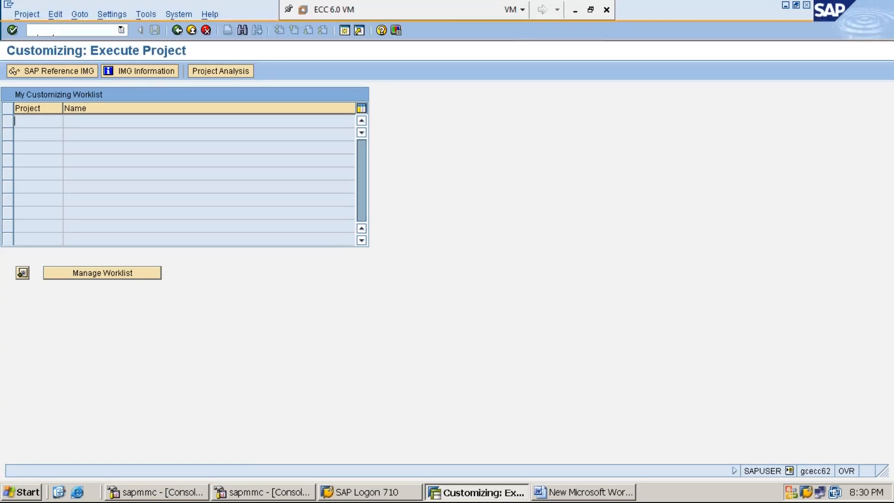
pyautogui.click(66, 73)
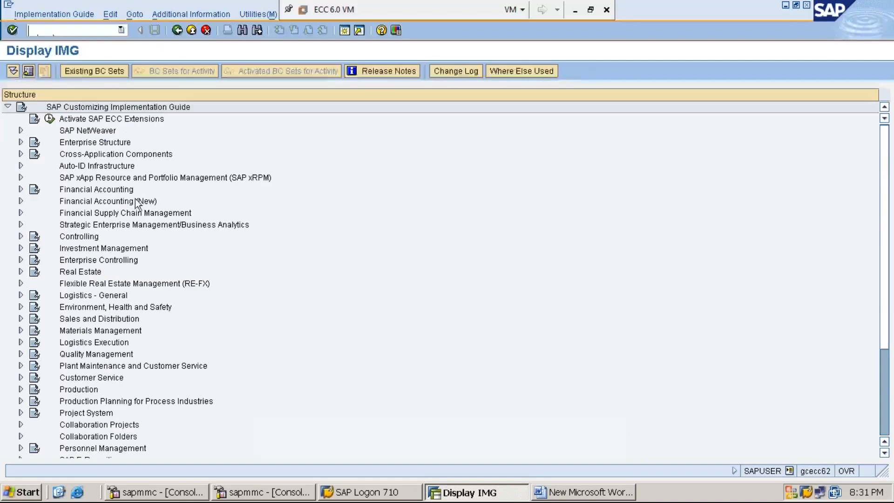
# Show the IMG Activity keys as additional information beside the implementation guide structure.
pyautogui.click(113, 191)
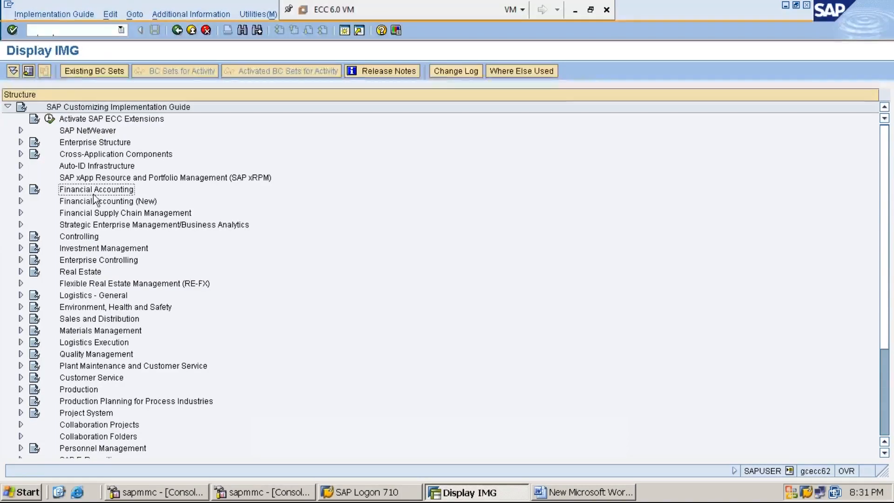
pyautogui.click(211, 16)
pyautogui.moveTo(204, 29)
pyautogui.moveTo(322, 42)
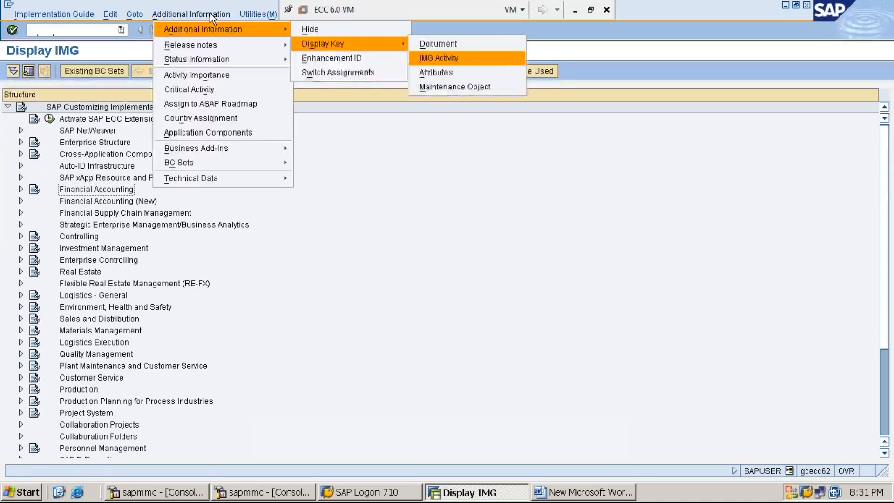
pyautogui.click(433, 57)
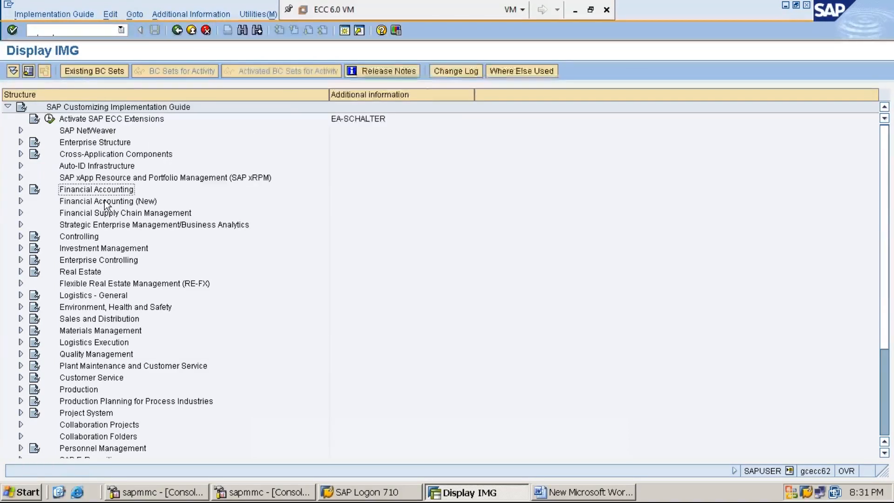
# Examine the Company Code and Fiscal Year nodes in the IMG under Financial Accounting, Financial Accounting Global Settings, and collapse the settings node.
pyautogui.click(20, 189)
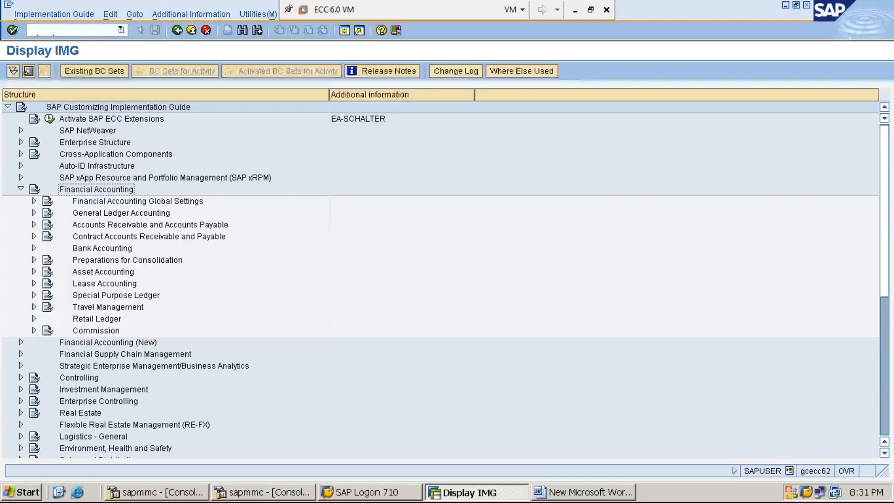
pyautogui.click(34, 201)
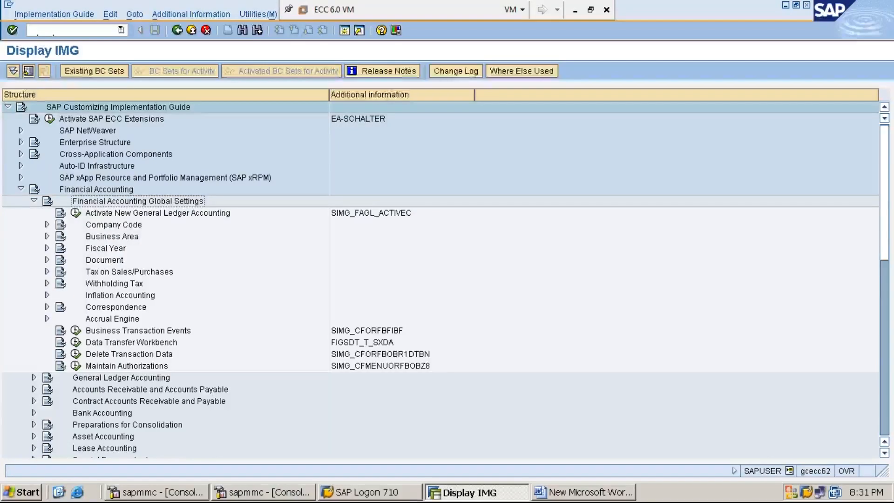
pyautogui.press('Down')
pyautogui.press('Down')
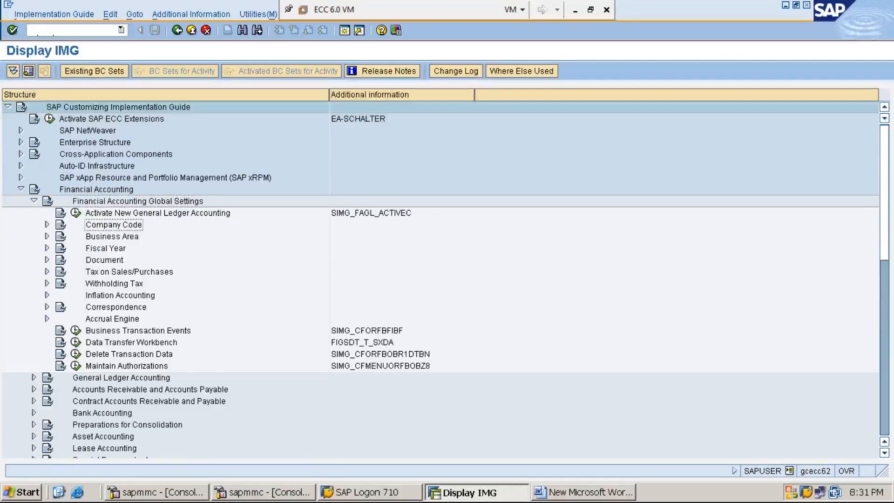
pyautogui.press('Right')
pyautogui.press('Left')
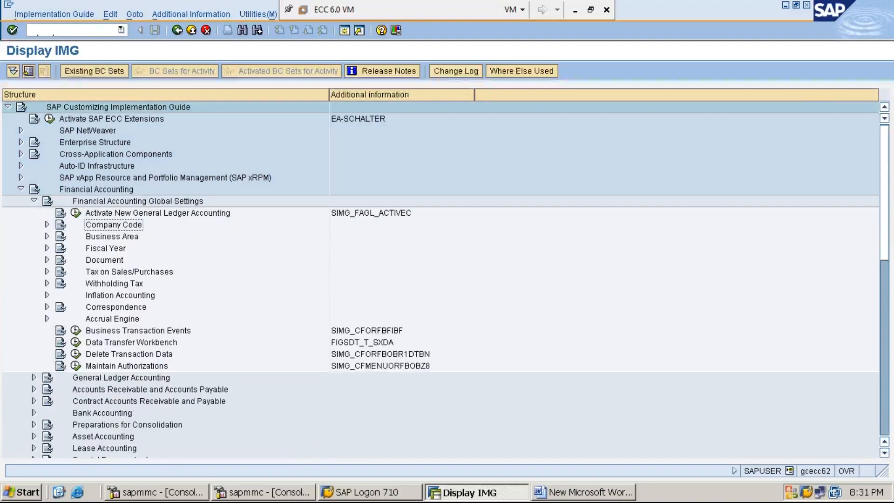
pyautogui.press('Down')
pyautogui.press('Down')
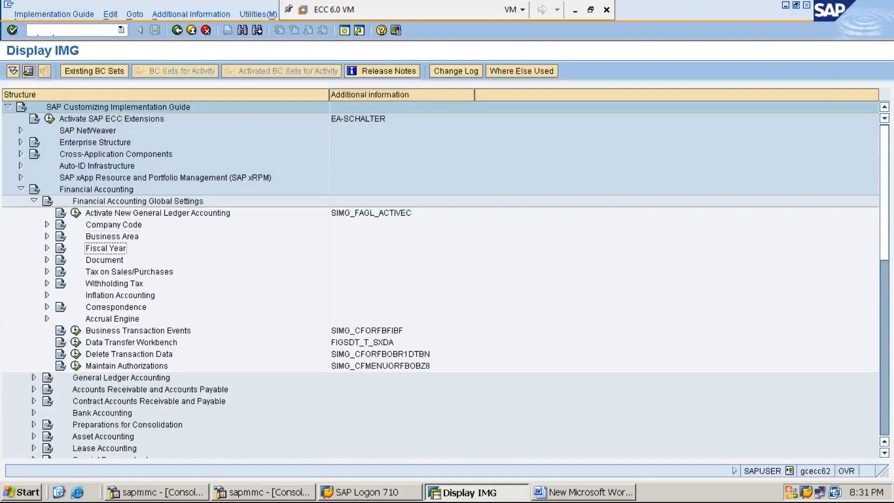
pyautogui.press('Right')
pyautogui.press('Left')
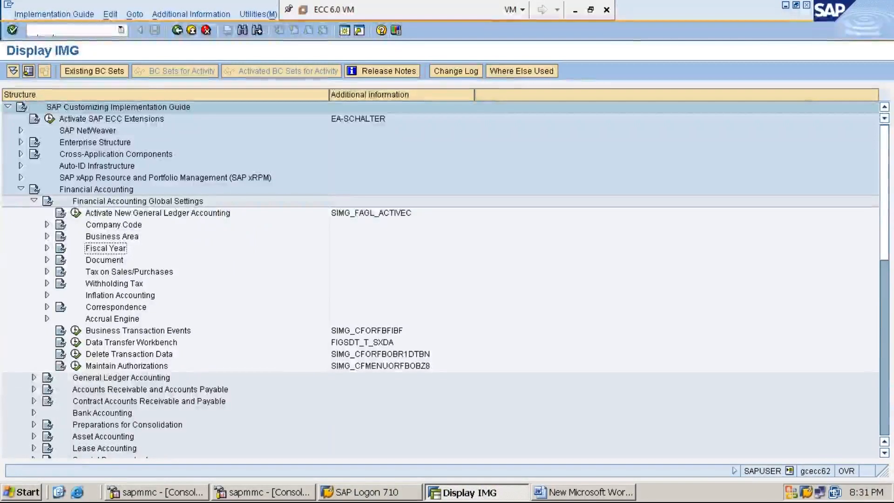
pyautogui.press('Left')
pyautogui.press('Left')
pyautogui.press('Left')
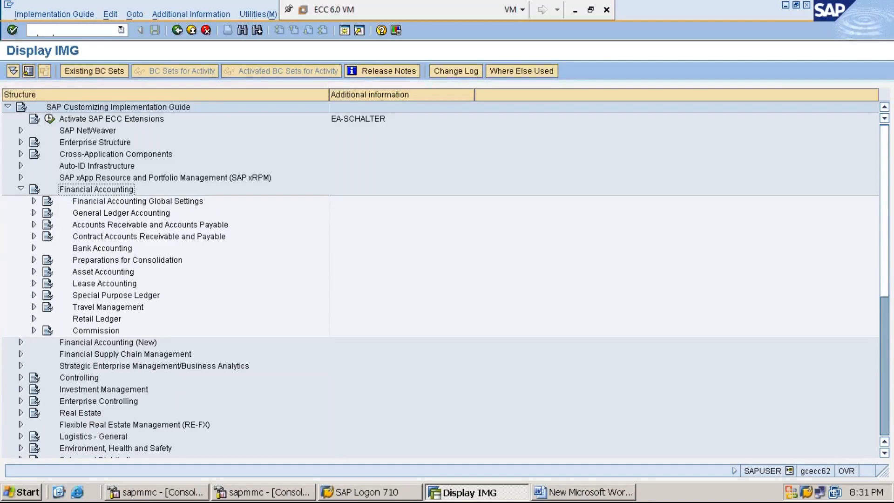
# Examine General Ledger Accounting in the IMG down through G/L Accounts and Master Data to Preparations, and collapse the branch.
pyautogui.press('Down')
pyautogui.press('Down')
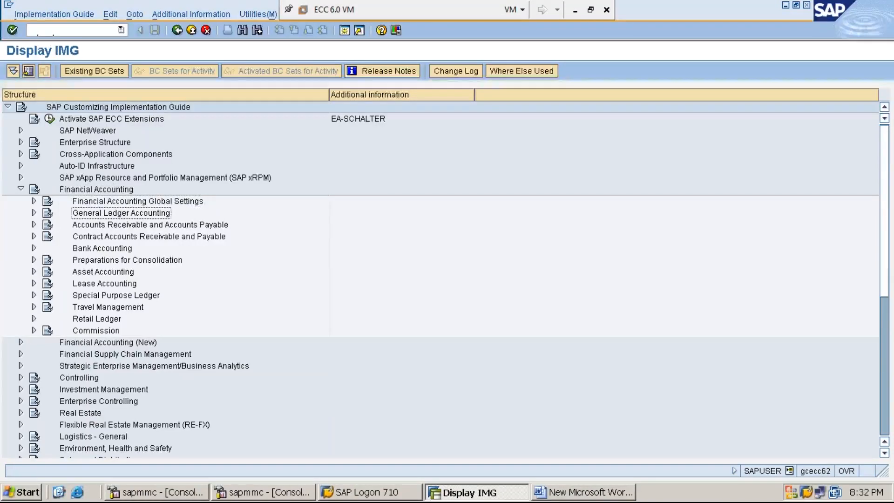
pyautogui.press('Right')
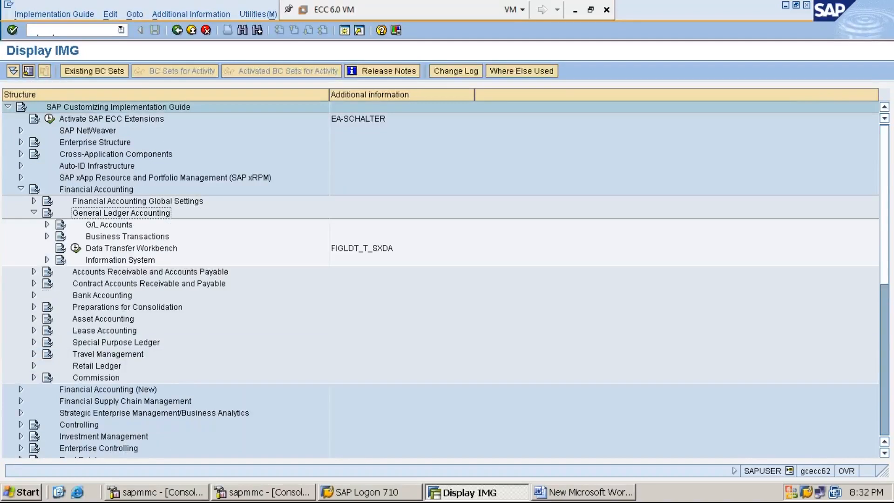
pyautogui.click(47, 224)
pyautogui.click(47, 224)
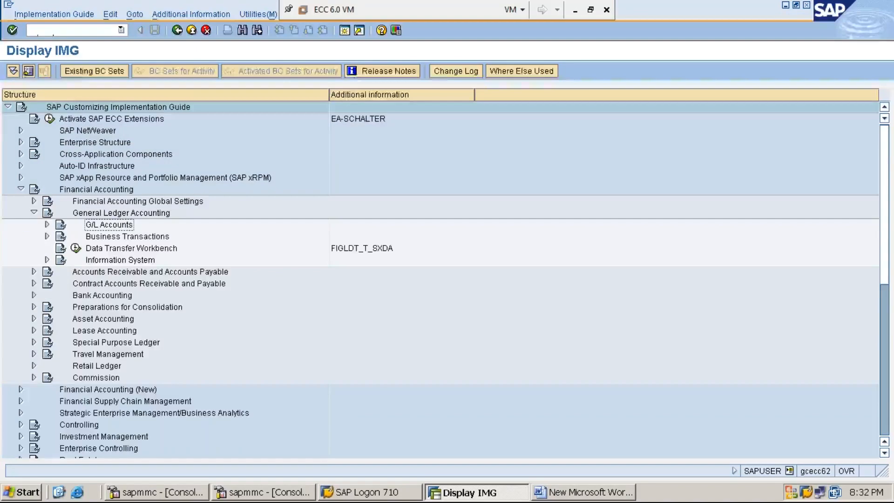
pyautogui.click(47, 225)
pyautogui.click(60, 236)
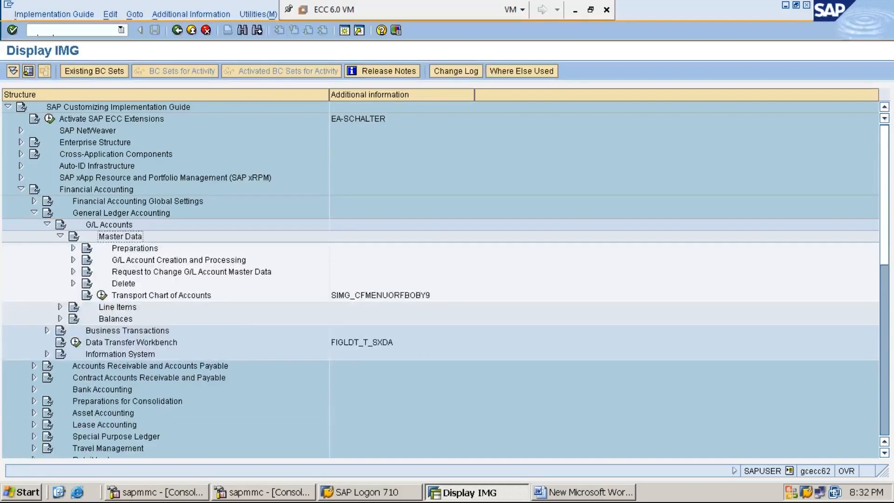
pyautogui.click(74, 248)
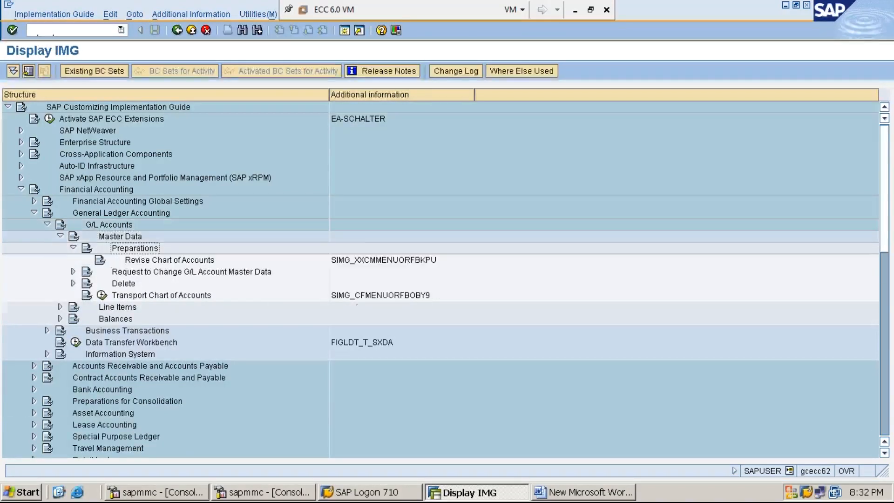
pyautogui.click(73, 248)
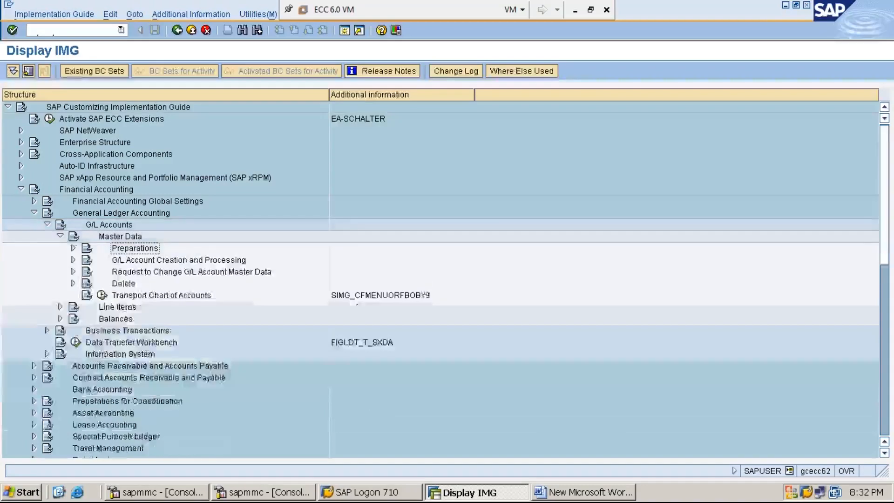
pyautogui.click(60, 237)
pyautogui.click(47, 225)
pyautogui.click(34, 213)
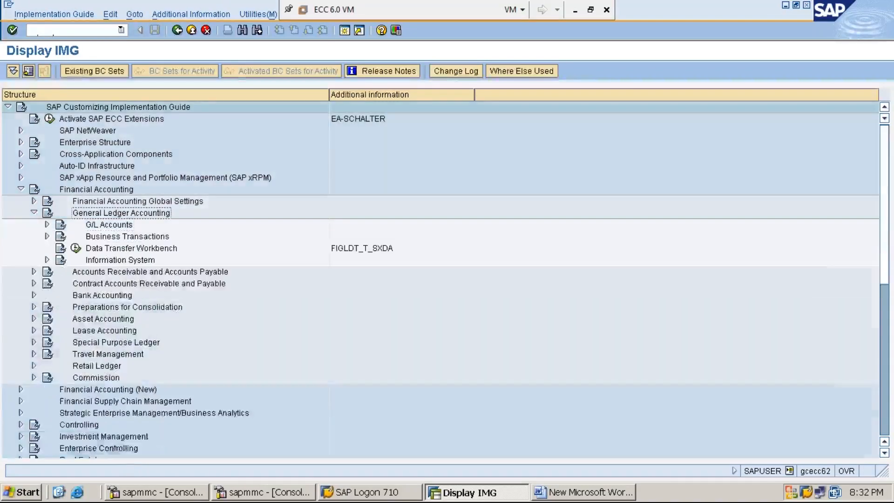
# Recheck Financial Accounting Global Settings in the IMG, covering the Company Code and Fiscal Year nodes, and collapse the branch.
pyautogui.click(34, 201)
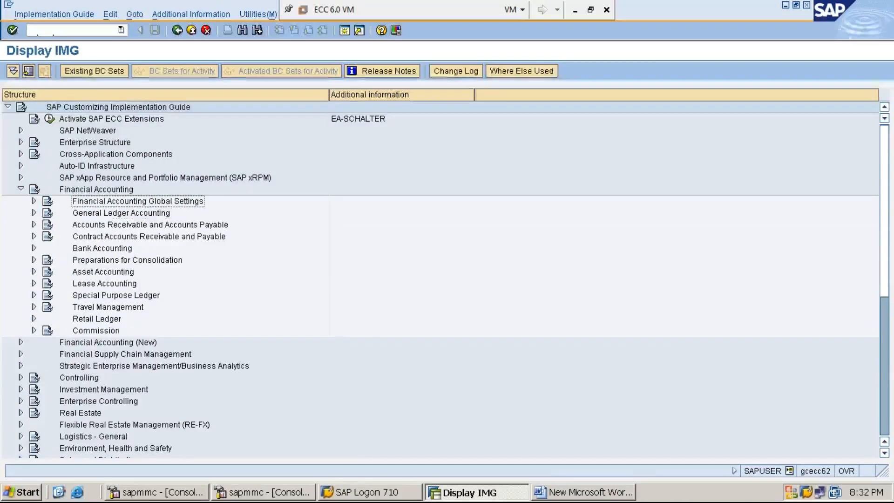
pyautogui.press('Down')
pyautogui.press('Down')
pyautogui.press('Right')
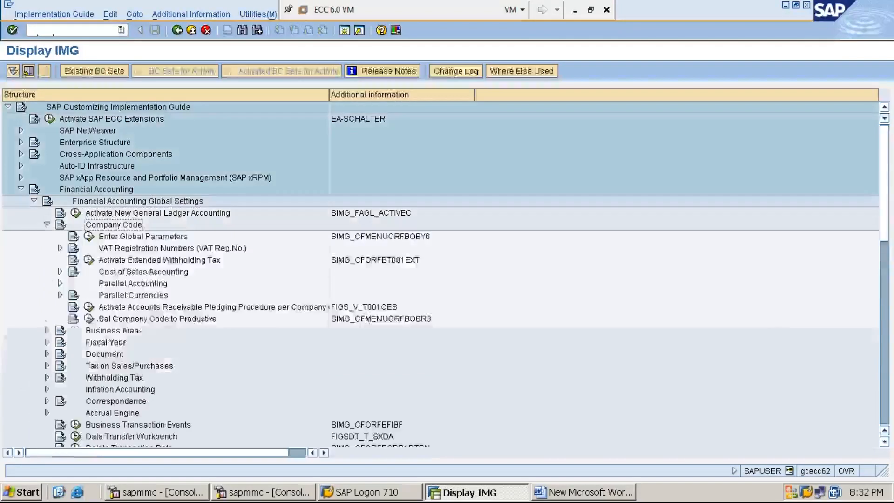
pyautogui.press('Left')
pyautogui.press('Down')
pyautogui.press('Down')
pyautogui.press('Down')
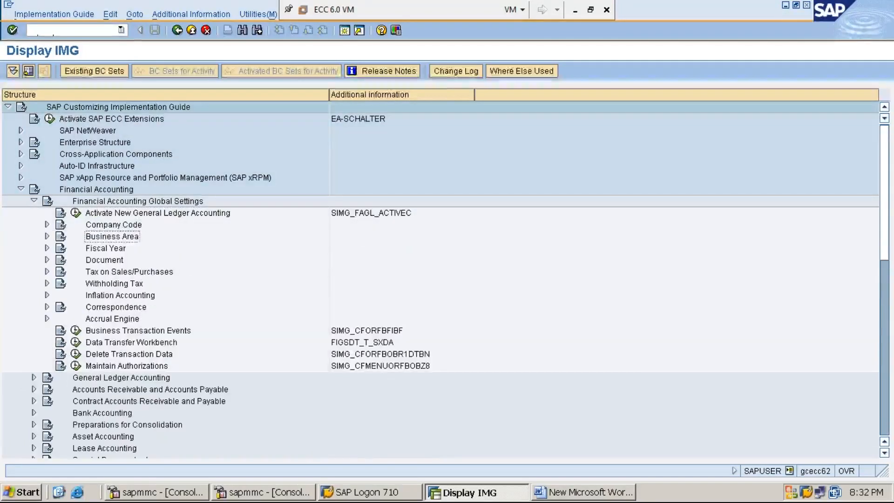
pyautogui.press('Up')
pyautogui.press('Right')
pyautogui.press('Left')
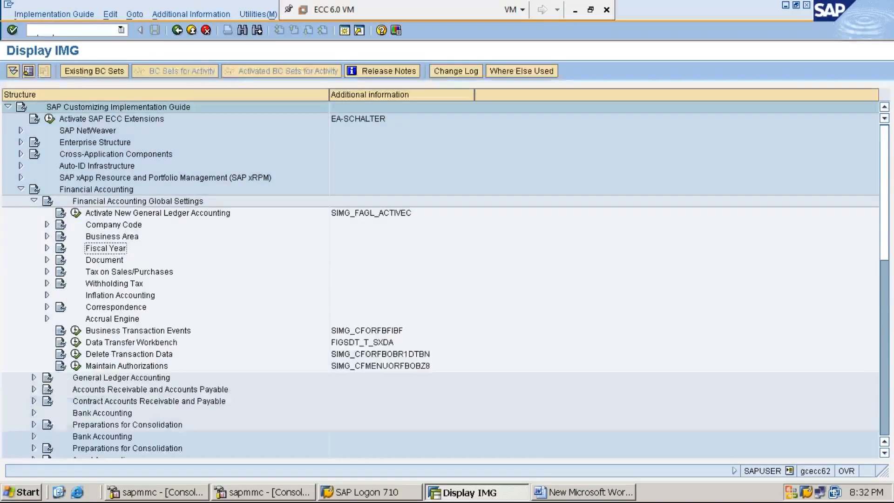
pyautogui.press('Up')
pyautogui.press('Up')
pyautogui.press('Up')
pyautogui.press('Up')
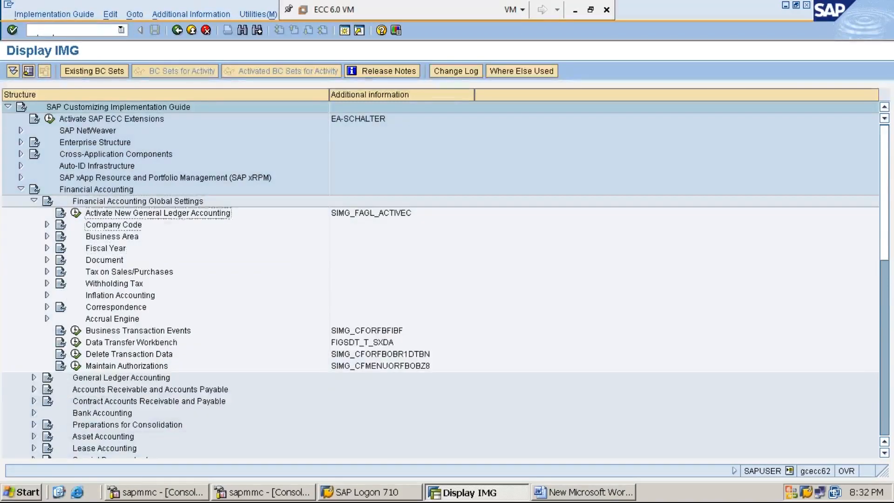
pyautogui.press('Left')
# Examine the Business Transactions node under General Ledger Accounting and collapse it.
pyautogui.press('Down')
pyautogui.press('Down')
pyautogui.press('Up')
pyautogui.press('Right')
pyautogui.press('Down')
pyautogui.press('Down')
pyautogui.press('Right')
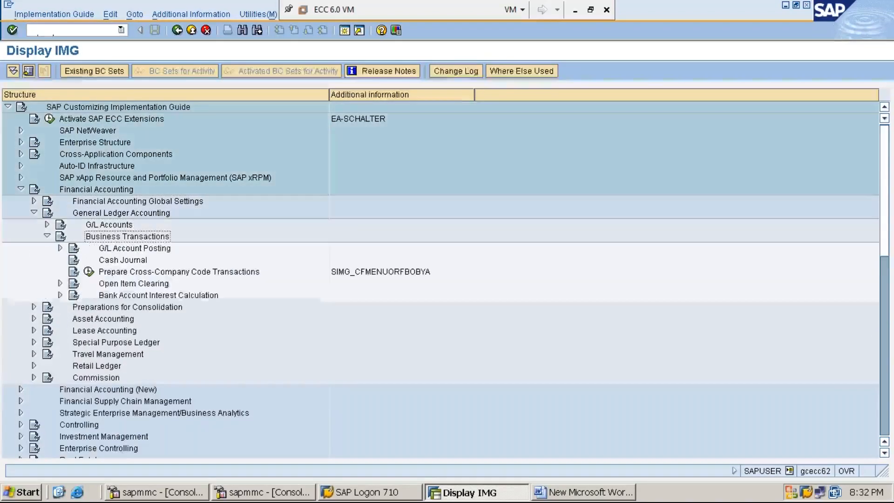
pyautogui.press('Down')
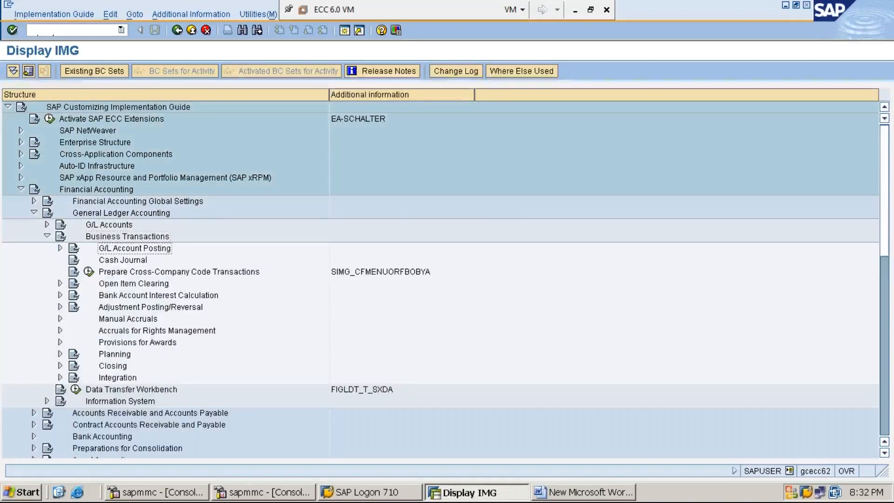
pyautogui.press('Up')
pyautogui.press('Left')
pyautogui.press('Left')
pyautogui.press('Down')
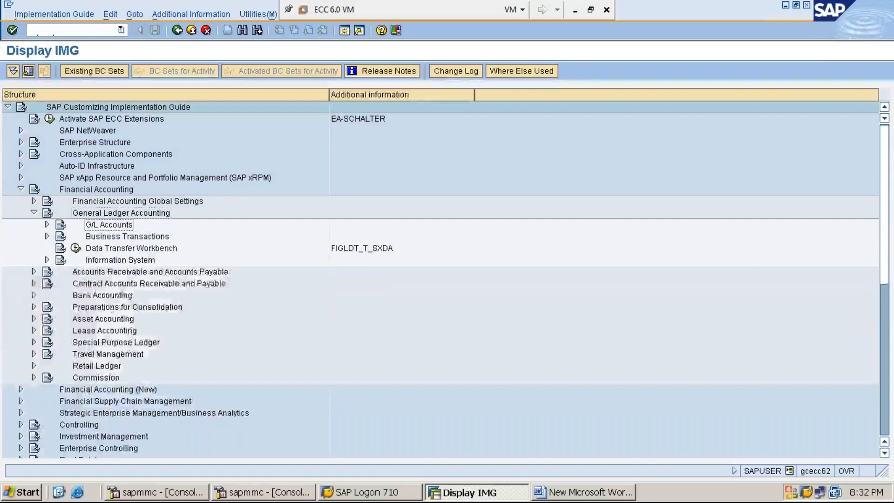
# Examine the G/L Accounts branch of General Ledger Accounting through Master Data down to the Preparations activities.
pyautogui.press('Right')
pyautogui.press('Down')
pyautogui.press('Right')
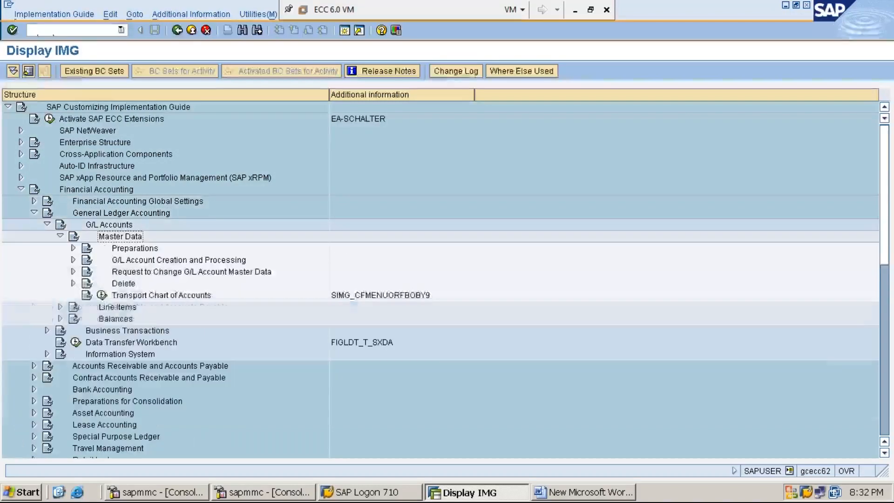
pyautogui.press('Down')
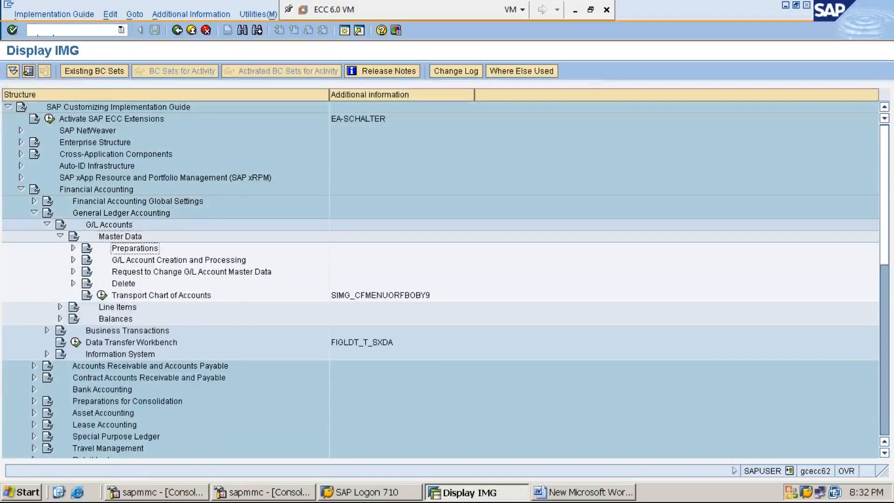
pyautogui.press('Right')
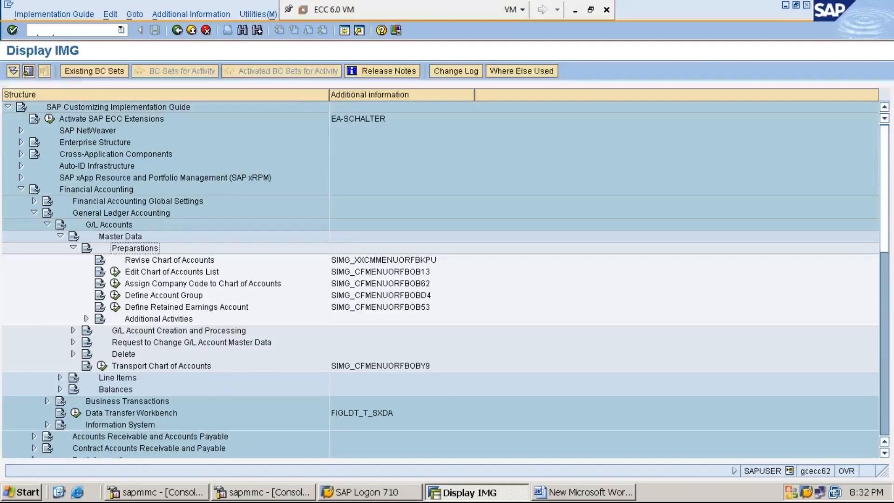
# Search the IMG structure for "POSTING PERIOD".
pyautogui.click(243, 33)
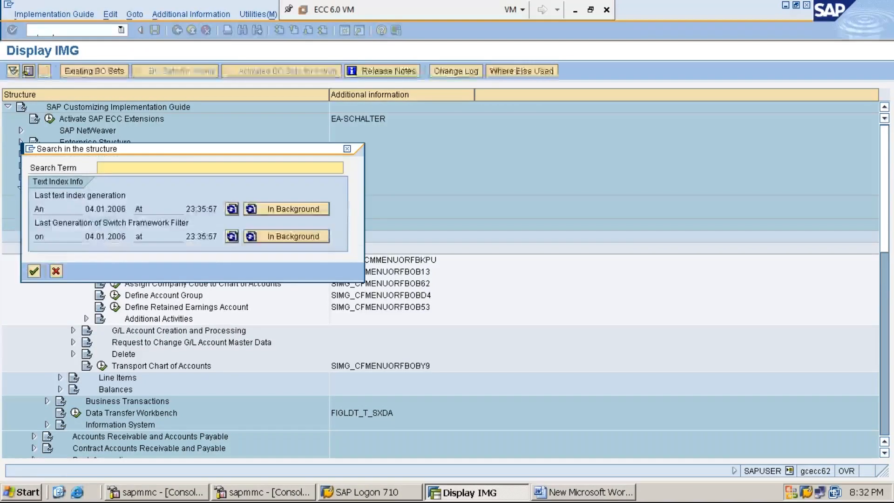
pyautogui.write('POA')
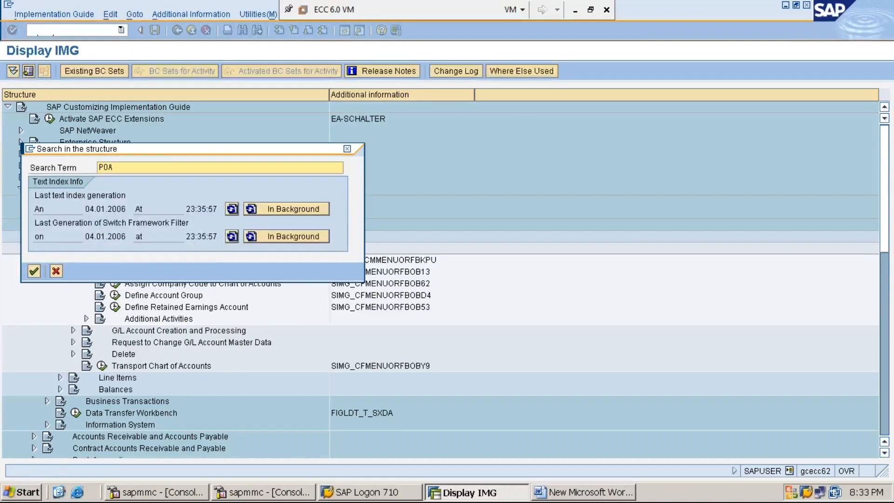
pyautogui.press('BackSpace')
pyautogui.write('STING PERIOD')
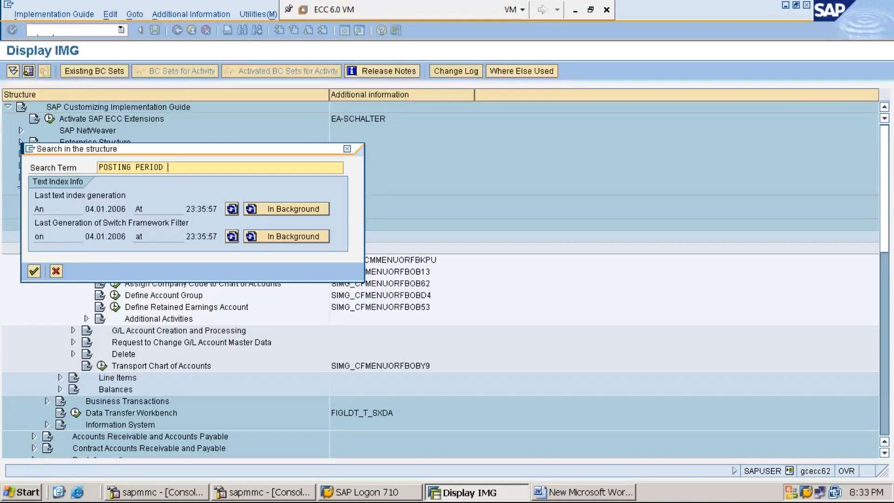
pyautogui.press('Return')
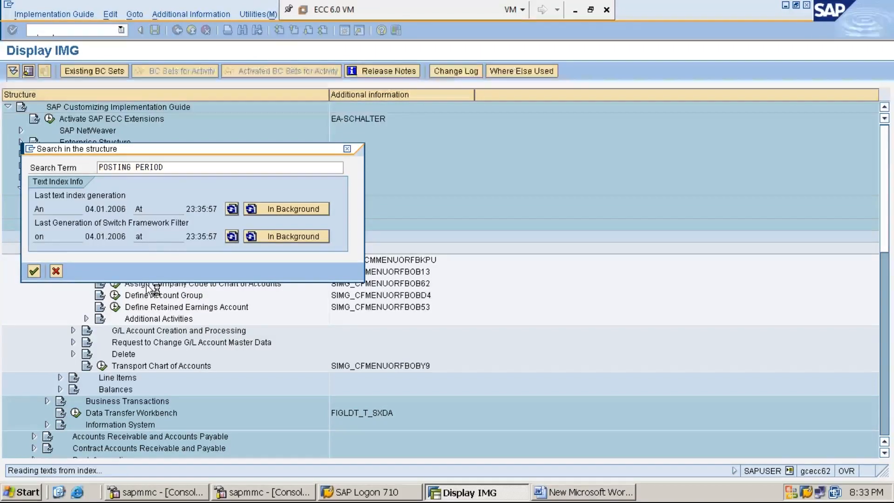
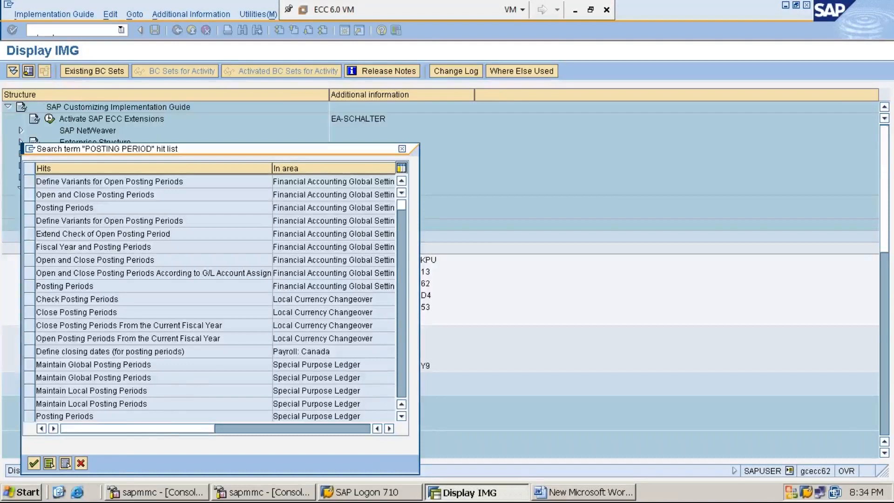
# Go to the Posting Periods hit in Financial Accounting Global Settings and expand it to examine its activities and place in the IMG.
pyautogui.doubleClick(65, 208)
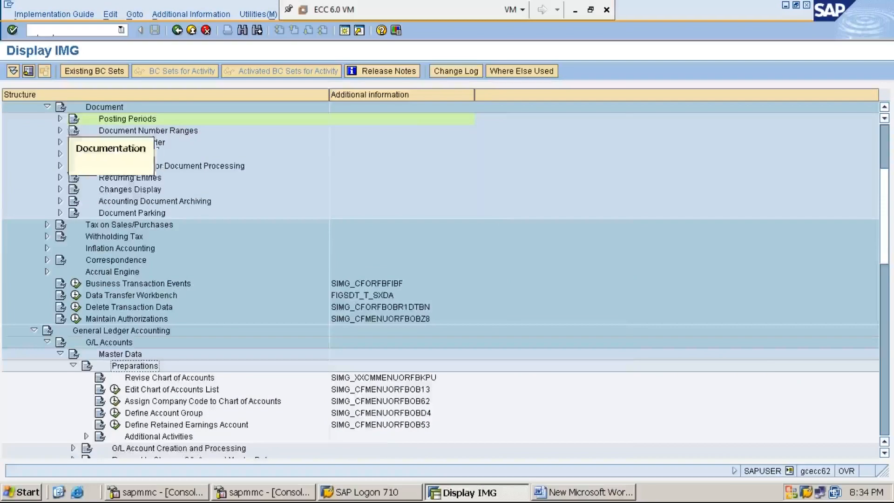
pyautogui.click(60, 119)
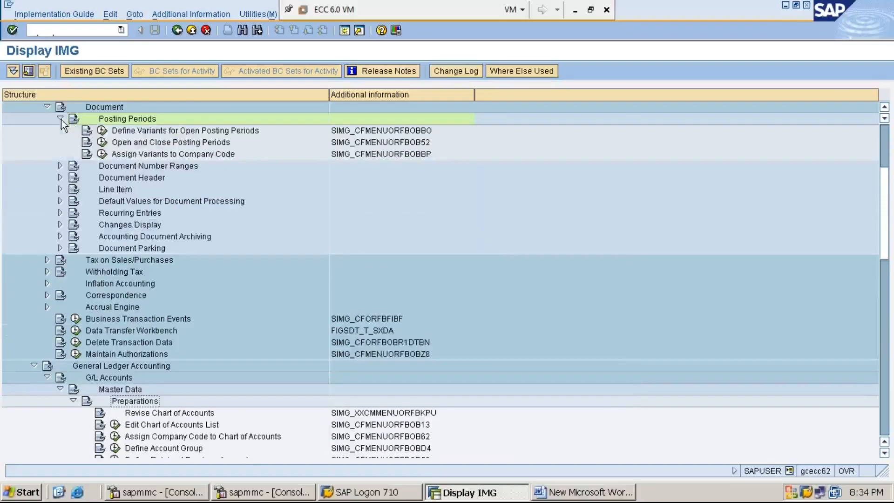
pyautogui.click(887, 111)
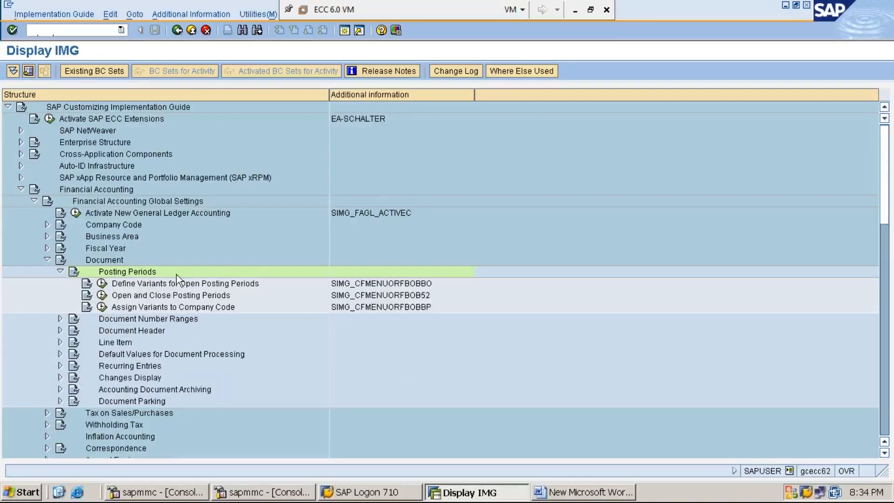
pyautogui.scroll(-2, 177, 274)
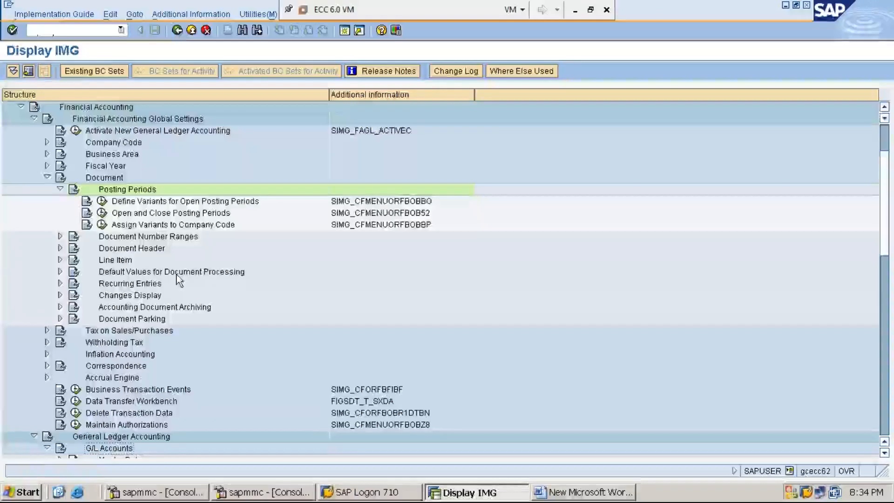
# Leave the IMG, reopen the SAP Reference IMG, and expand Financial Accounting and its Financial Accounting Global Settings node.
pyautogui.click(179, 32)
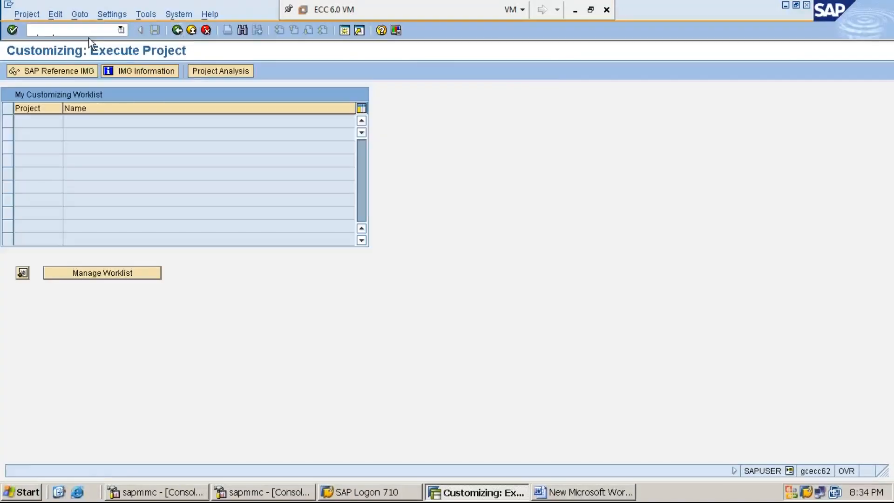
pyautogui.click(72, 76)
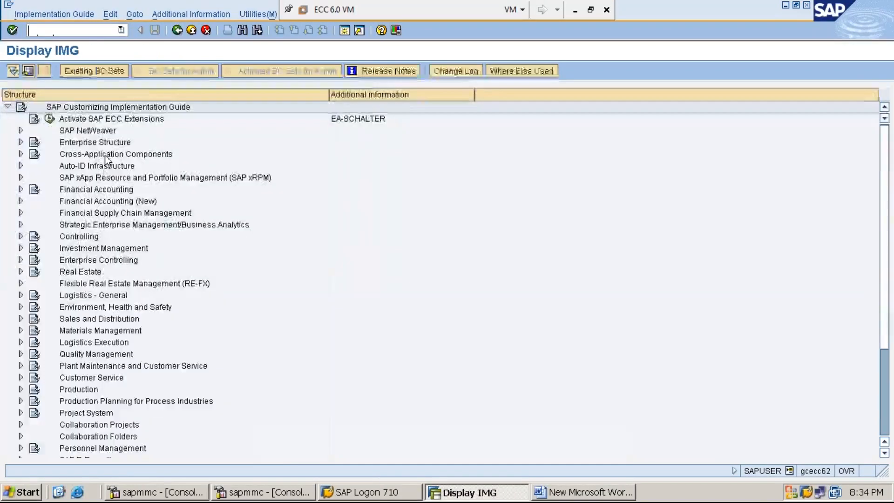
pyautogui.doubleClick(117, 190)
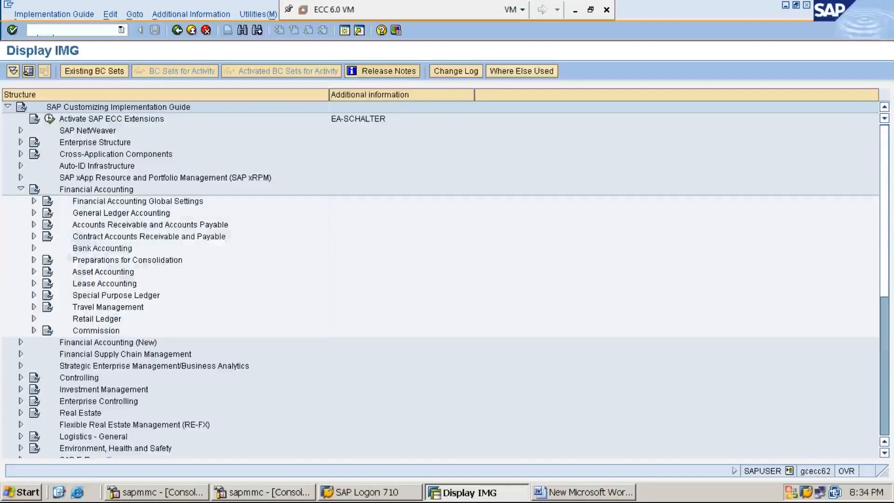
pyautogui.click(138, 201)
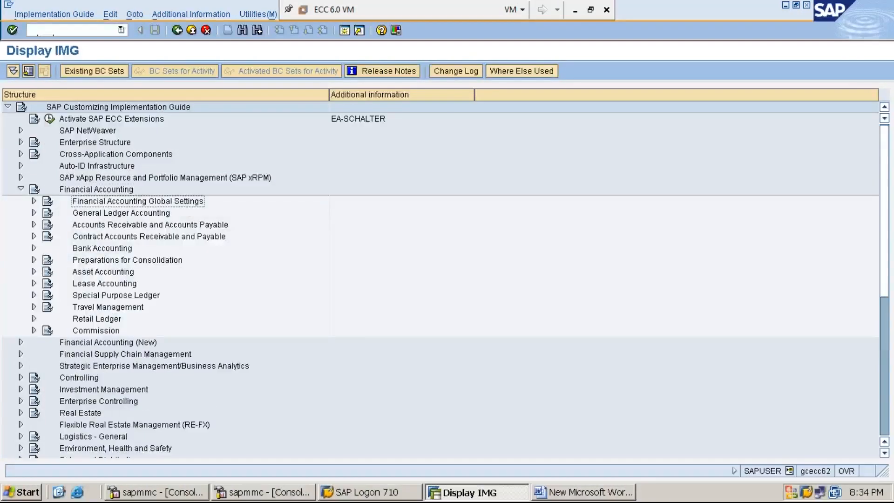
pyautogui.click(34, 201)
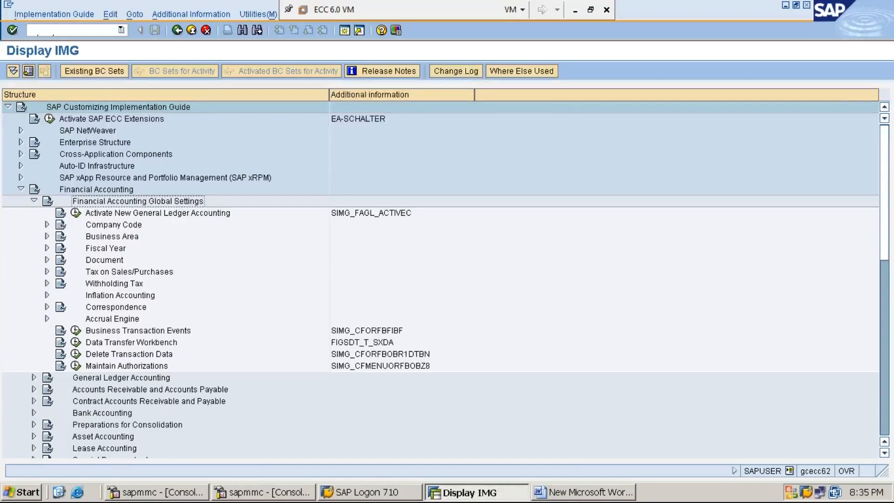
# Execute Define Variants for Open Posting Periods under Document, Posting Periods in Financial Accounting Global Settings.
pyautogui.press('Down')
pyautogui.press('Down')
pyautogui.press('Down')
pyautogui.press('Down')
pyautogui.press('Down')
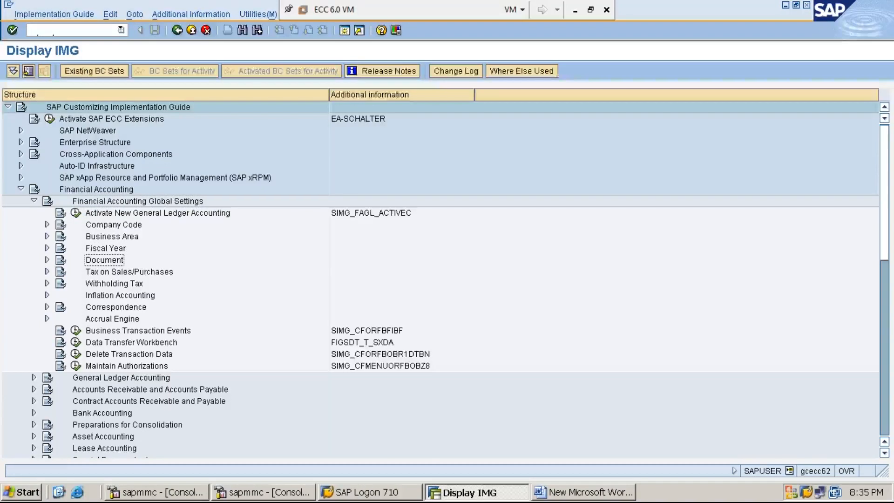
pyautogui.press('Right')
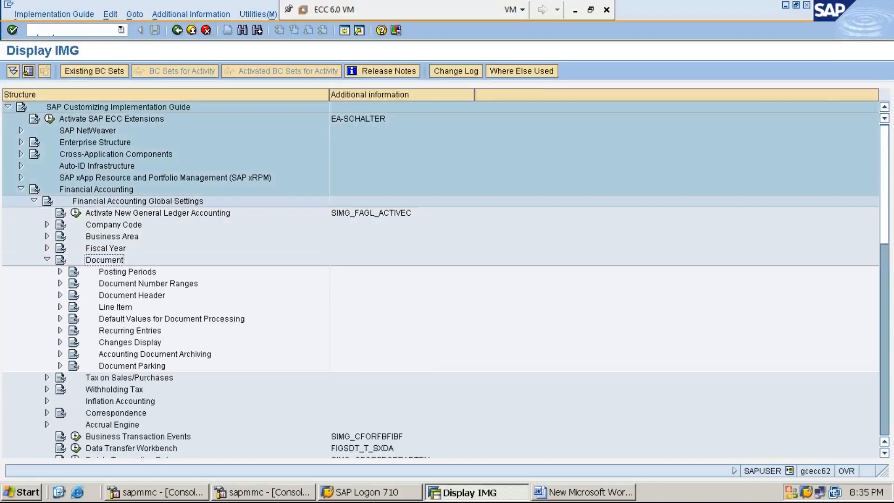
pyautogui.press('Left')
pyautogui.press('Right')
pyautogui.press('Down')
pyautogui.press('Right')
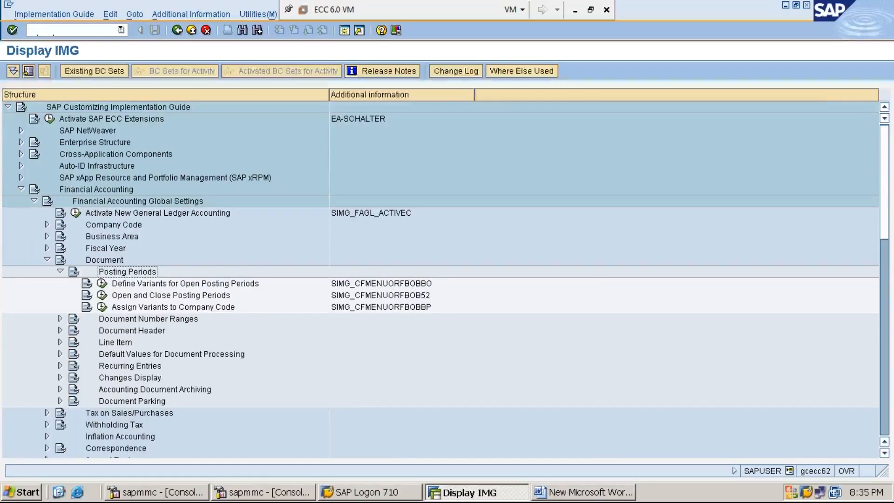
pyautogui.click(185, 283)
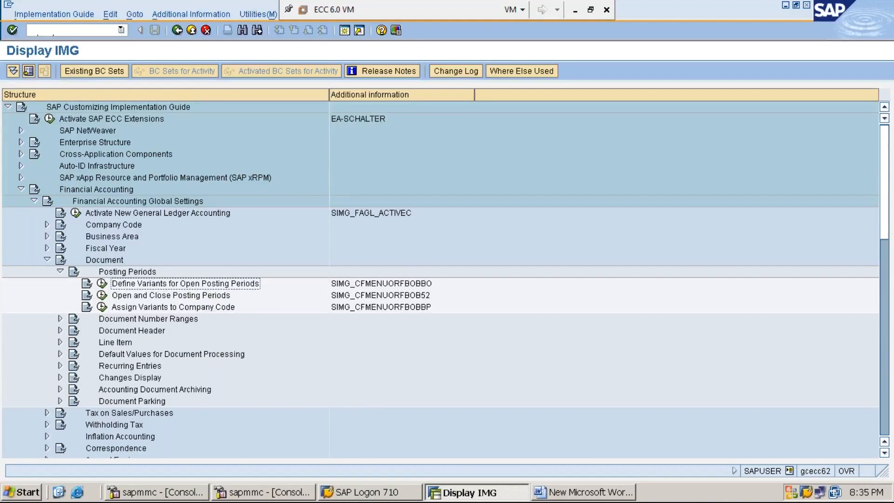
pyautogui.click(102, 284)
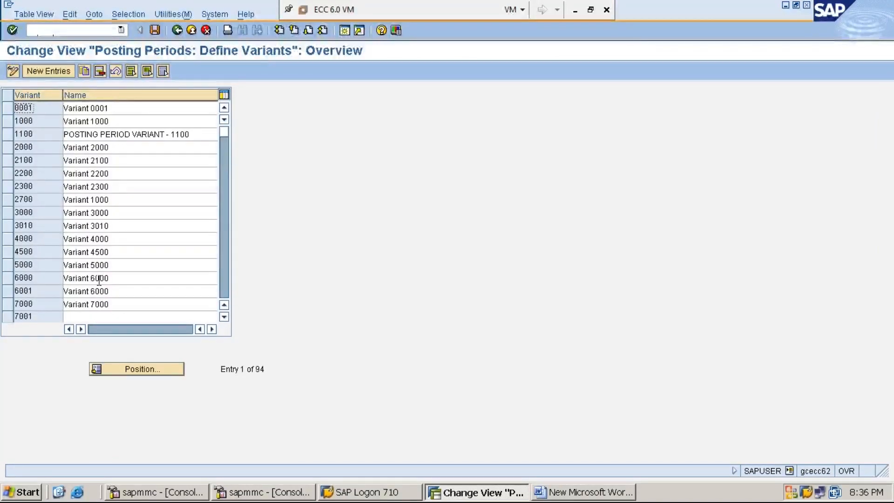
# Create posting period variant MMI1 named "POSTING PERIOD VARIANT-MMI1" and save it to the proposed customizing request MM1234 IMPLEMENTATION.
pyautogui.click(57, 72)
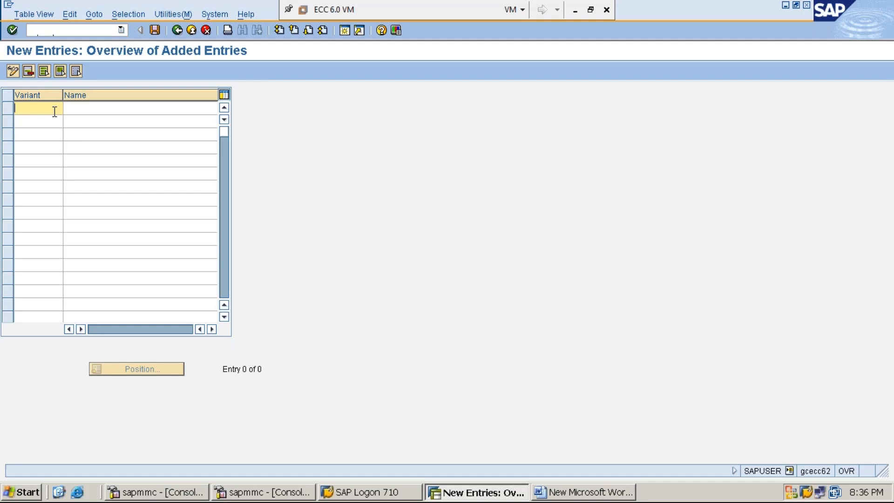
pyautogui.write('MMI1')
pyautogui.press('Tab')
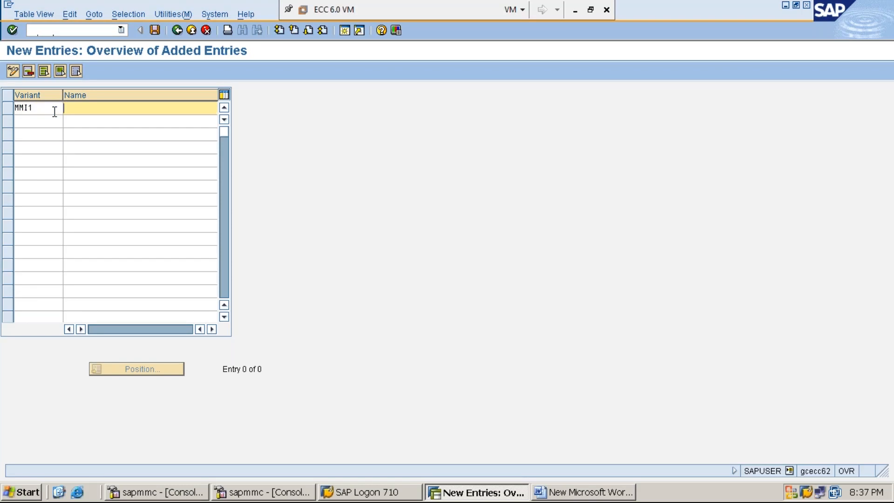
pyautogui.write('POSTING PERIOD VARIATNT')
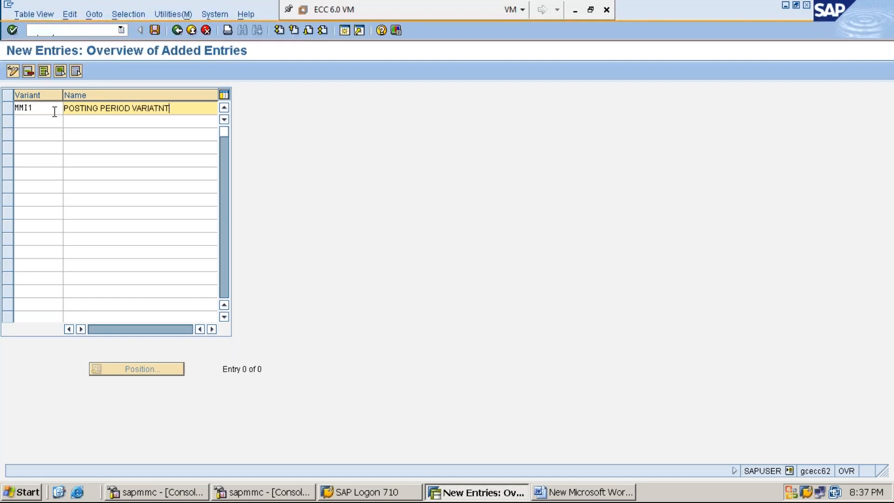
pyautogui.write('-MMI1')
pyautogui.click(159, 108)
pyautogui.press('BackSpace')
pyautogui.click(205, 109)
pyautogui.click(155, 31)
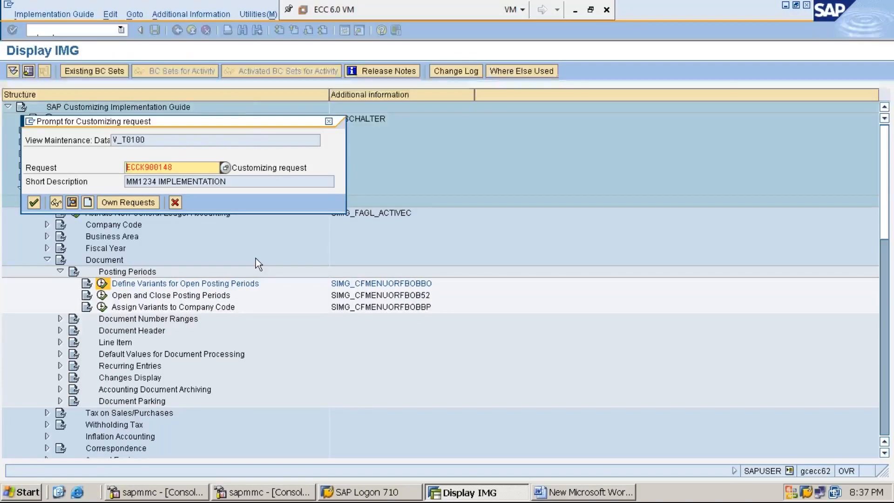
pyautogui.press('Return')
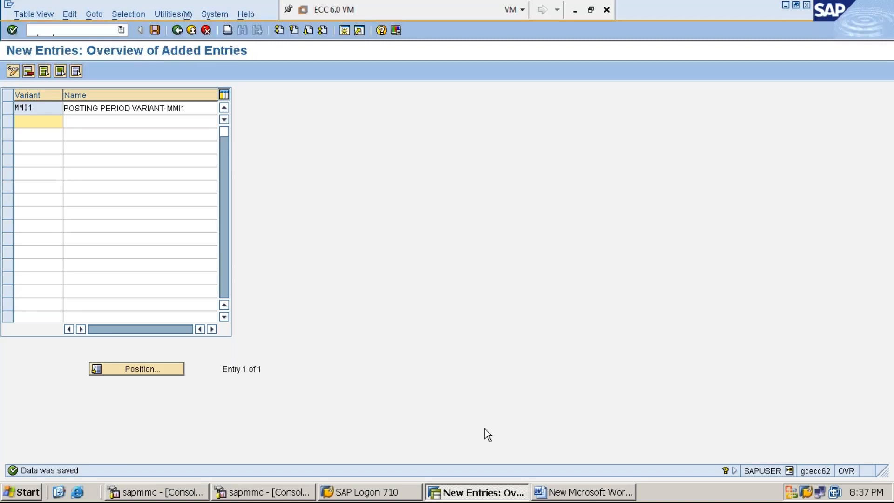
# In the Word document, replace the PATH: line below Step 1 with "STEP:2: ASSIGN POSTING PERIOD VARIANT TO COMPANY CODE - OBBP", and return to SAP.
pyautogui.click(575, 496)
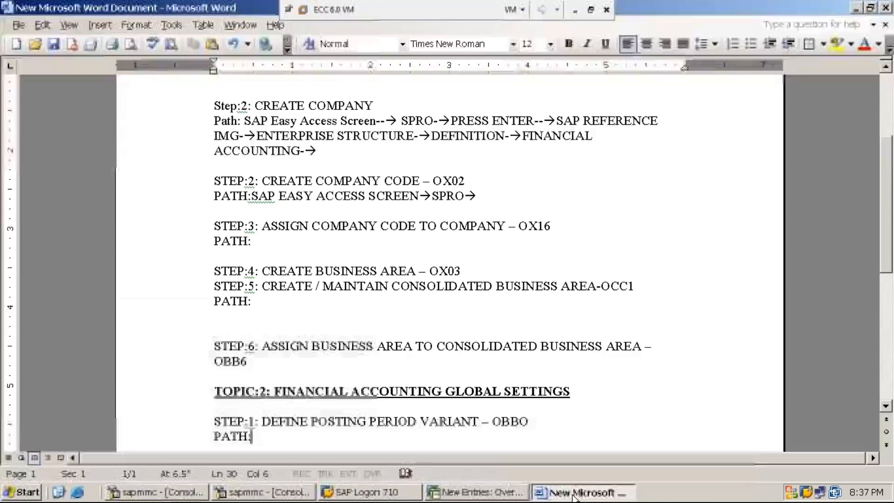
pyautogui.press('BackSpace')
pyautogui.press('BackSpace')
pyautogui.press('BackSpace')
pyautogui.press('BackSpace')
pyautogui.press('BackSpace')
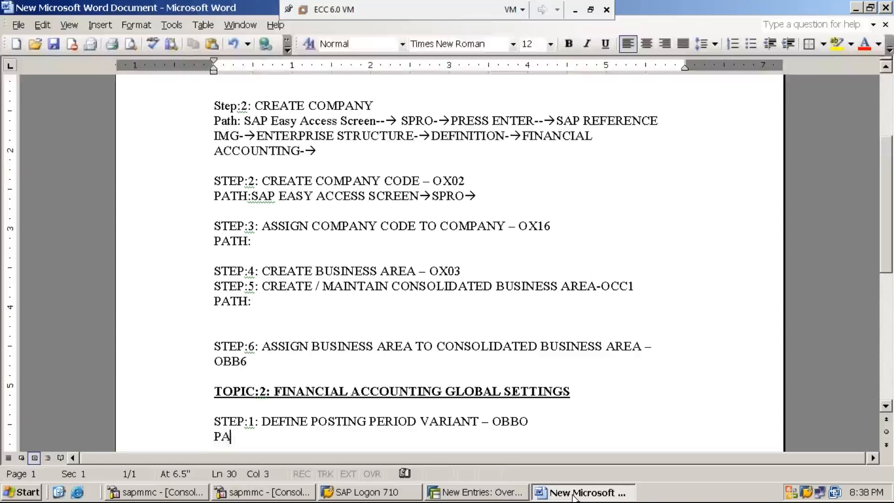
pyautogui.write('STEP:')
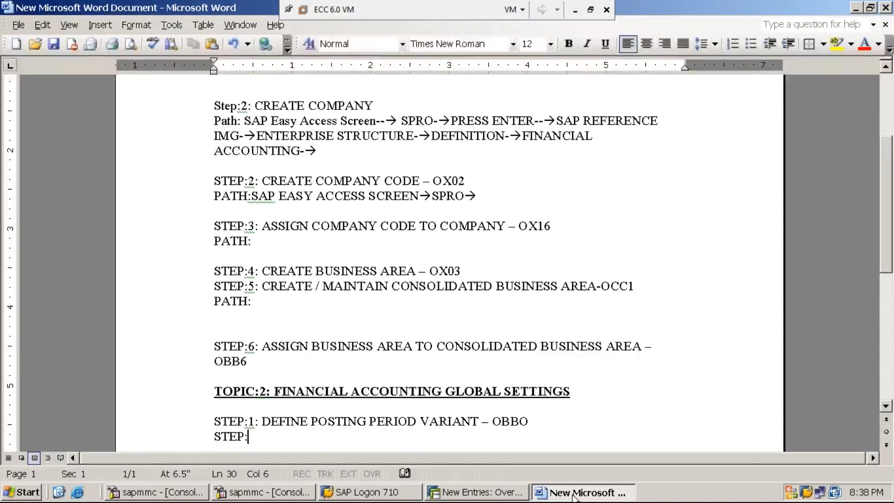
pyautogui.write('2: ASSING')
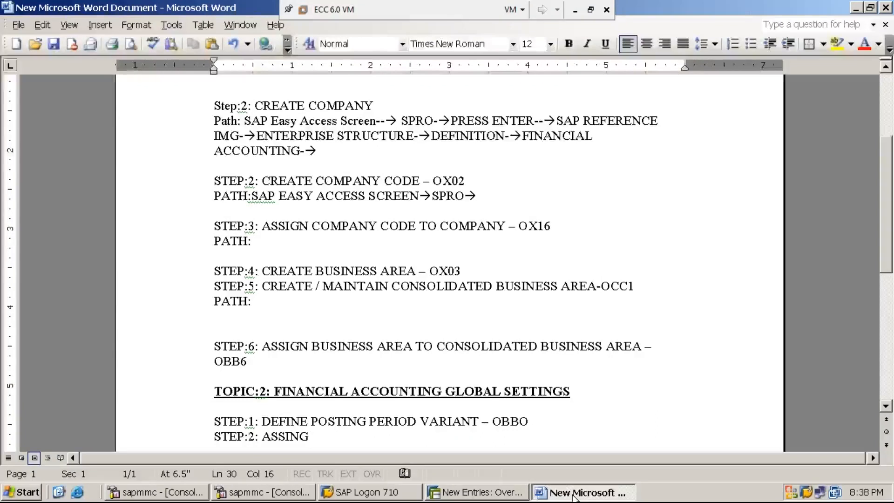
pyautogui.press('BackSpace')
pyautogui.press('BackSpace')
pyautogui.write('GN')
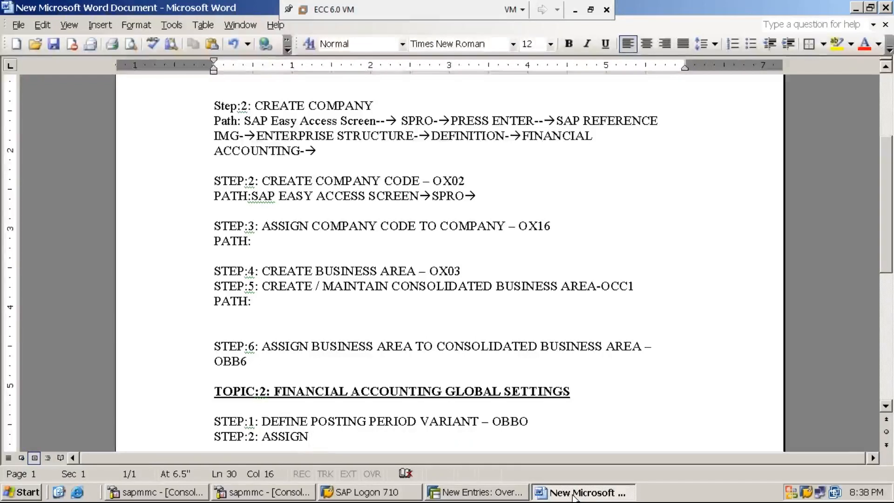
pyautogui.write('POSTING PERIOD VARIANT TO COMPANY COE')
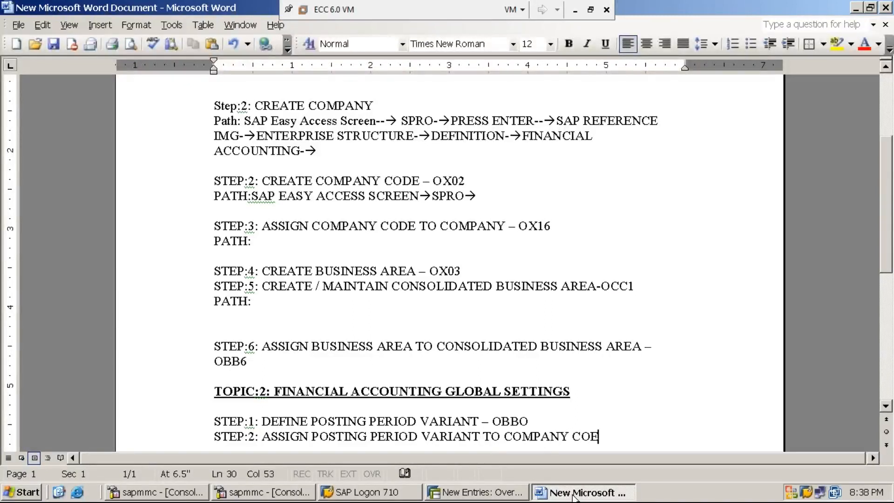
pyautogui.press('BackSpace')
pyautogui.write('DE -')
pyautogui.write('OBBP')
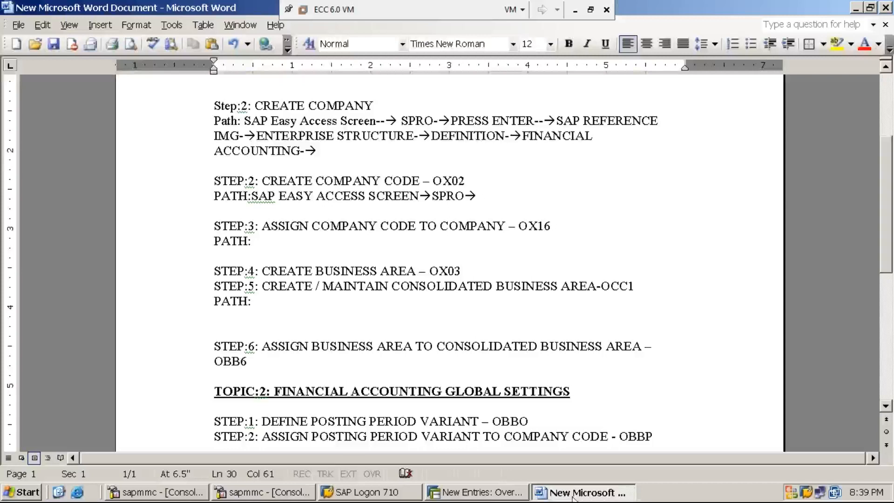
pyautogui.click(485, 496)
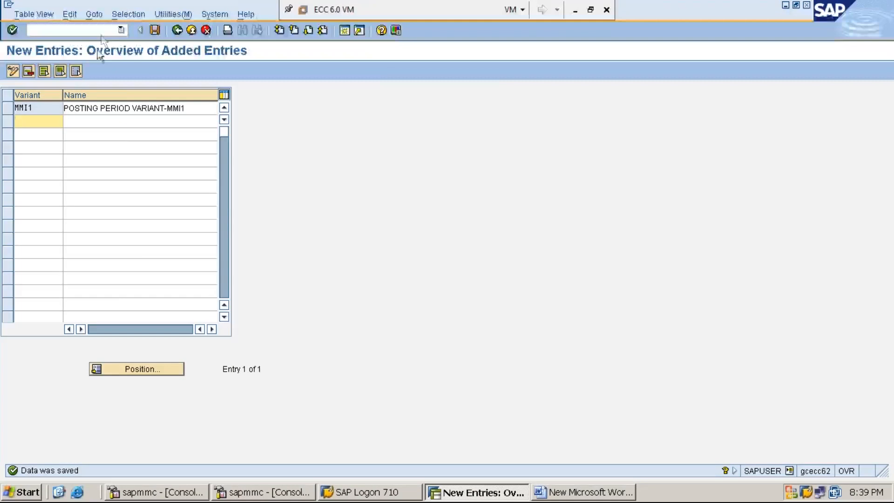
# Leave the posting period variant view, run transaction SPRO, and open the SAP Reference IMG.
pyautogui.click(28, 30)
pyautogui.write('/n')
pyautogui.press('Return')
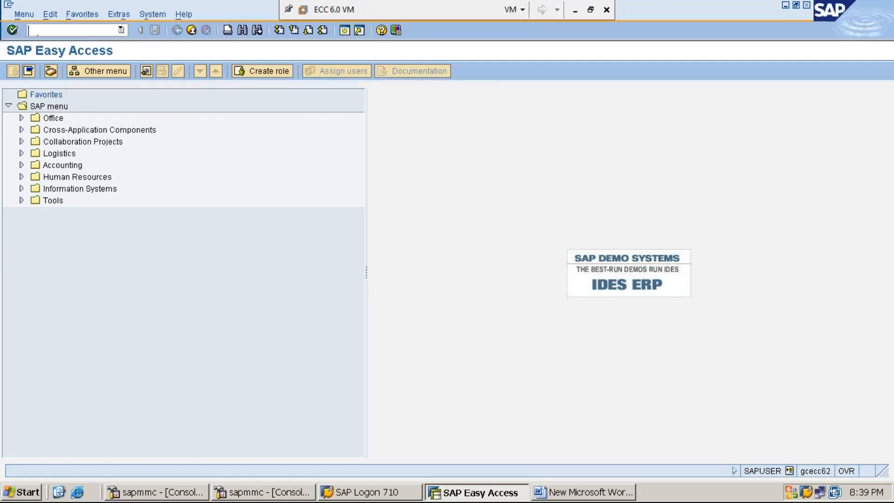
pyautogui.write('SPRO')
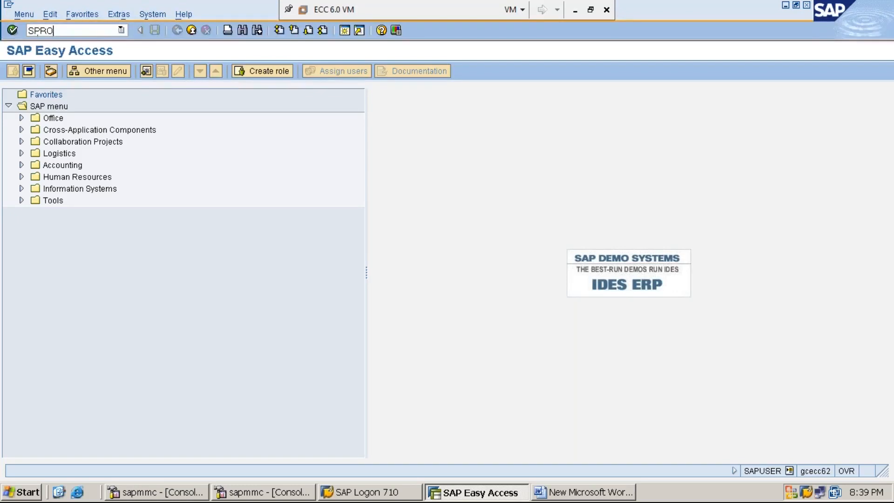
pyautogui.press('Return')
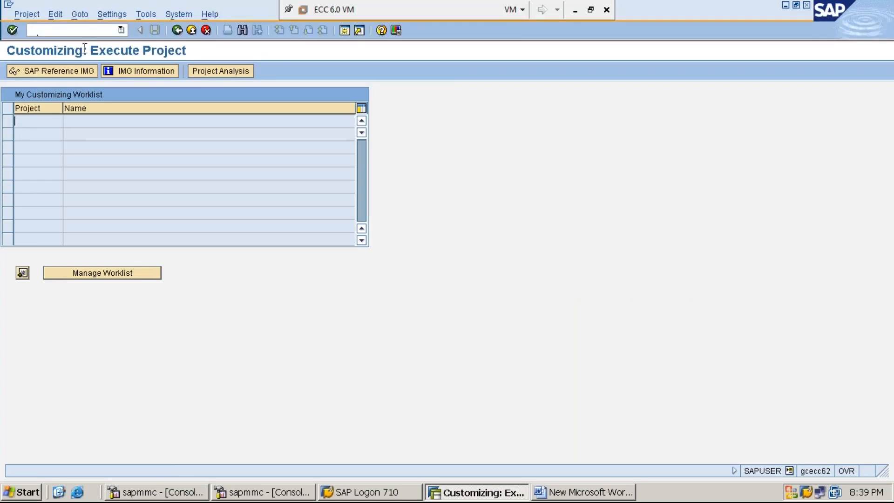
pyautogui.click(80, 71)
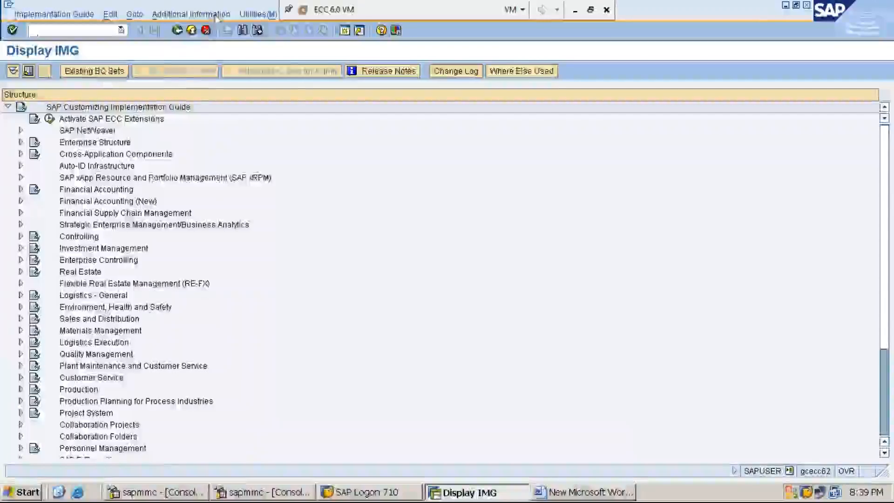
# Show the activity keys as additional information beside the IMG structure.
pyautogui.click(216, 14)
pyautogui.press('Down')
pyautogui.press('Right')
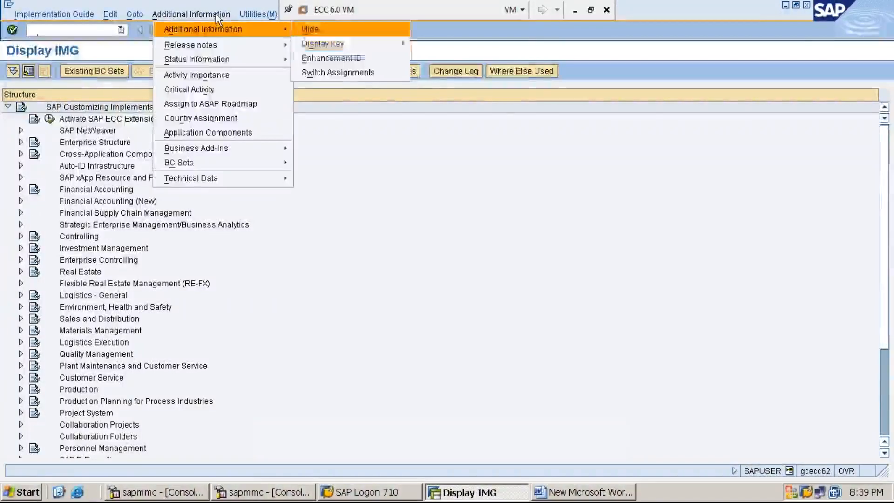
pyautogui.press('Down')
pyautogui.press('Right')
pyautogui.press('Down')
pyautogui.press('Return')
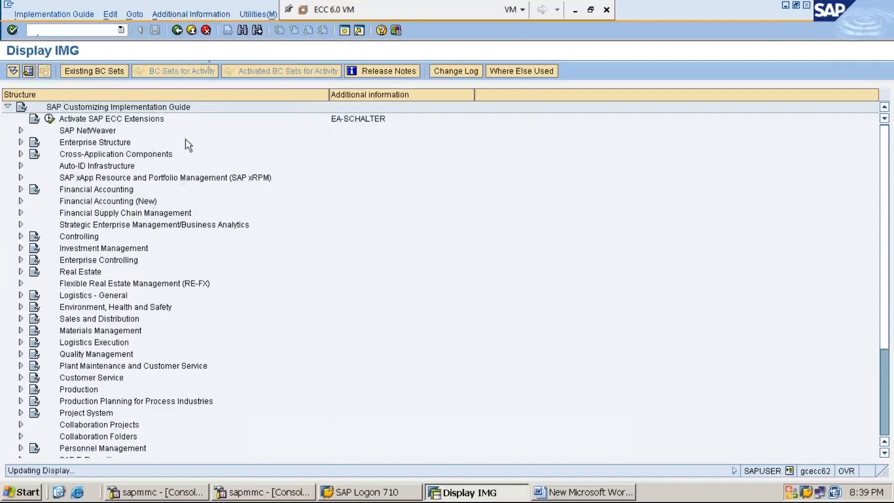
# Expand Financial Accounting, Financial Accounting Global Settings, Document, and Posting Periods in the IMG structure.
pyautogui.click(124, 191)
pyautogui.doubleClick(124, 191)
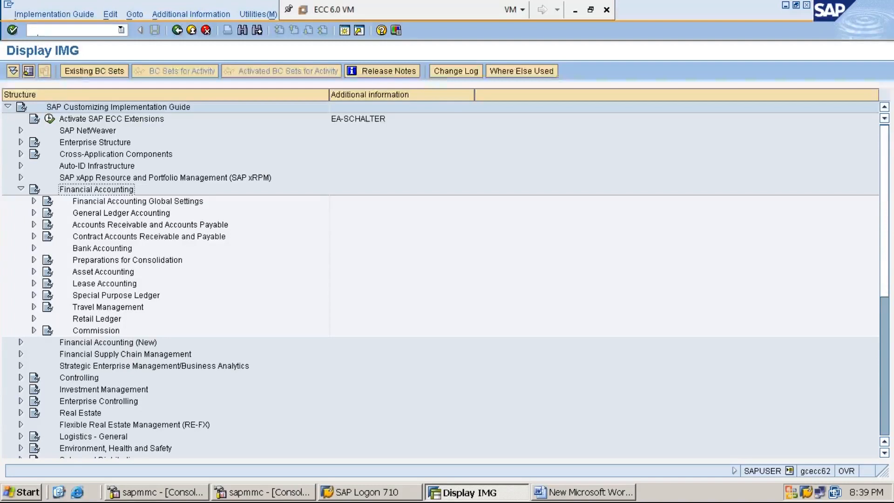
pyautogui.click(138, 201)
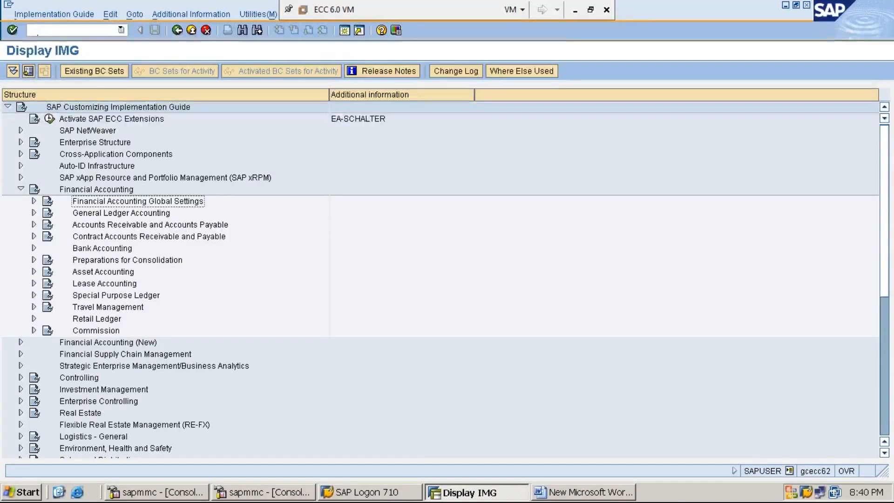
pyautogui.press('Right')
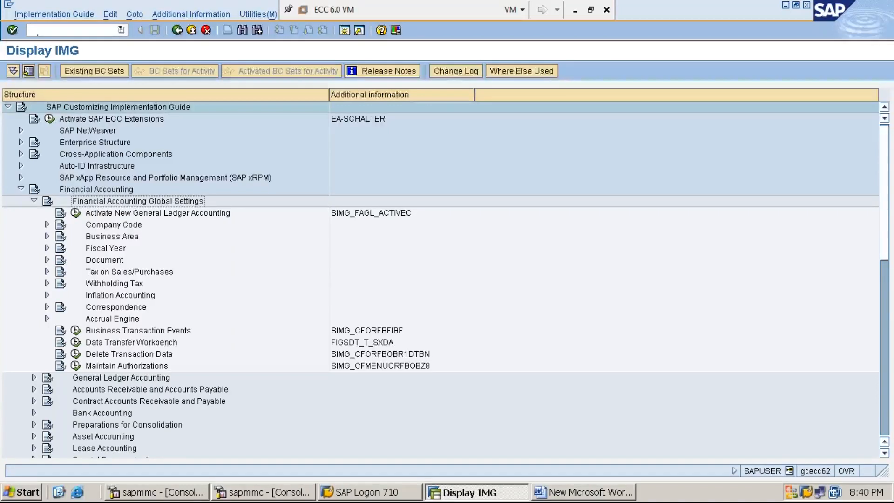
pyautogui.press('Down')
pyautogui.press('Down')
pyautogui.press('Down')
pyautogui.press('Down')
pyautogui.press('Down')
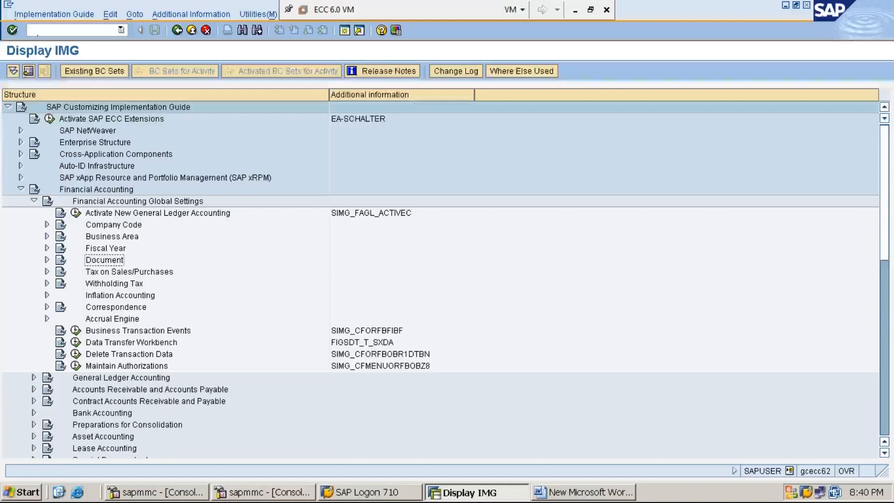
pyautogui.press('Right')
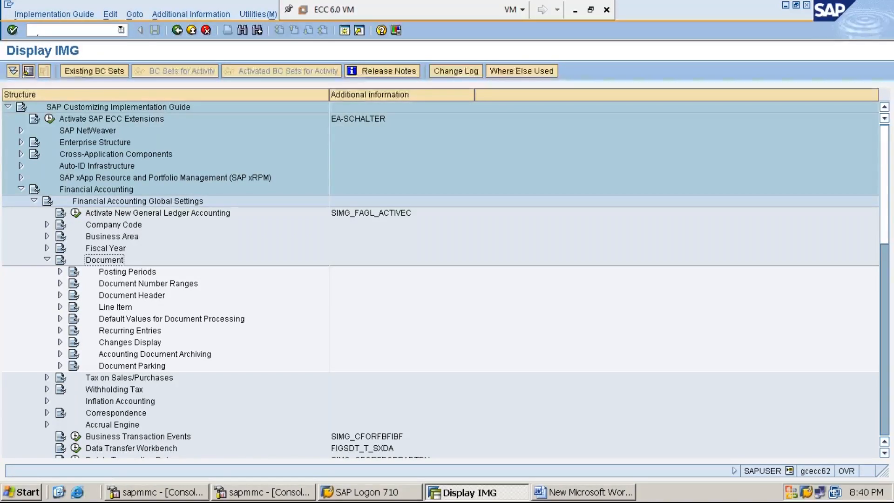
pyautogui.click(127, 272)
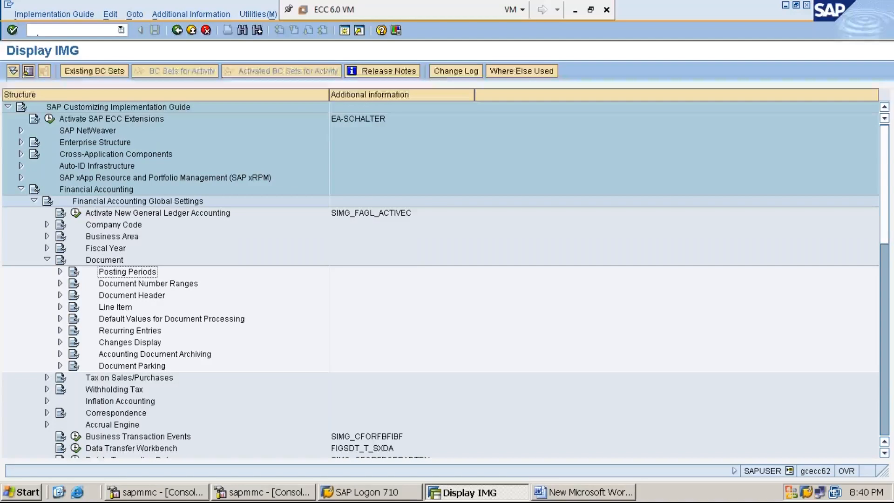
pyautogui.press('Right')
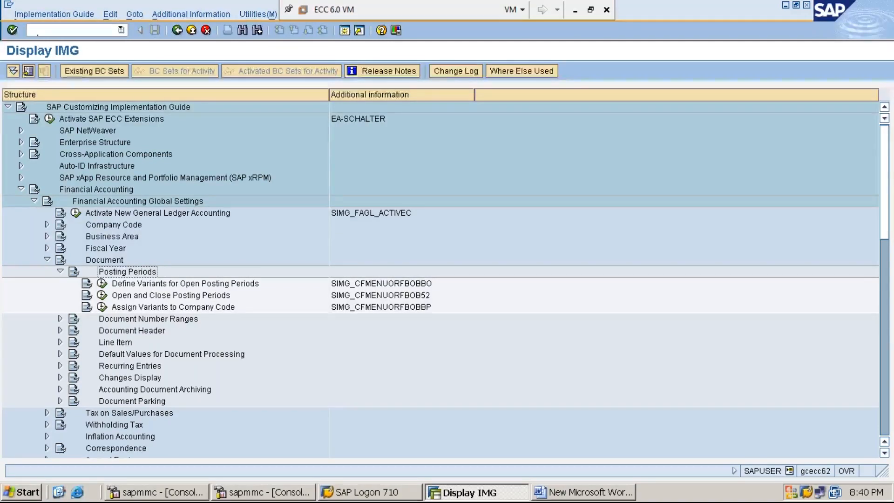
# Execute Assign Variants to Company Code and position the list on company code MMI1.
pyautogui.press('Down')
pyautogui.press('Down')
pyautogui.press('Down')
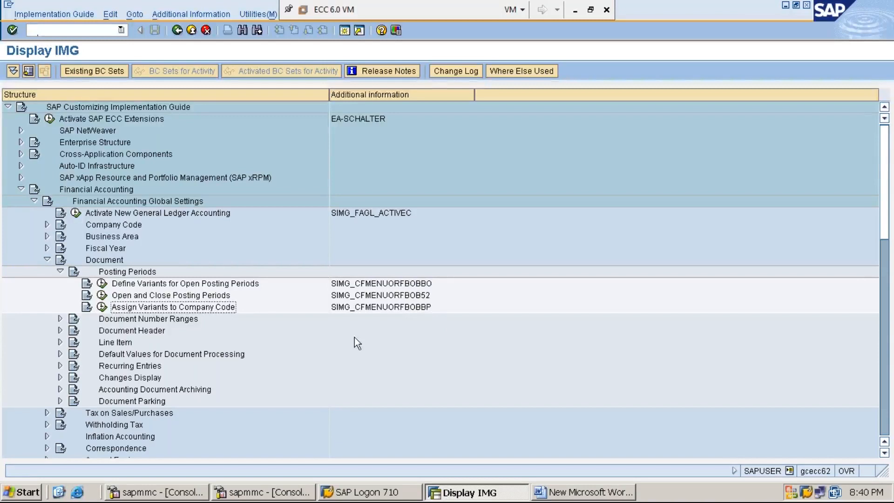
pyautogui.click(102, 308)
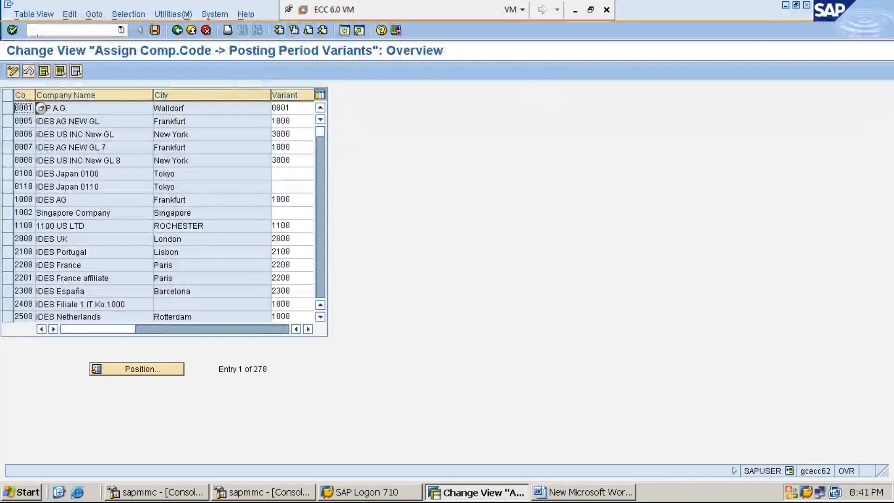
pyautogui.click(141, 369)
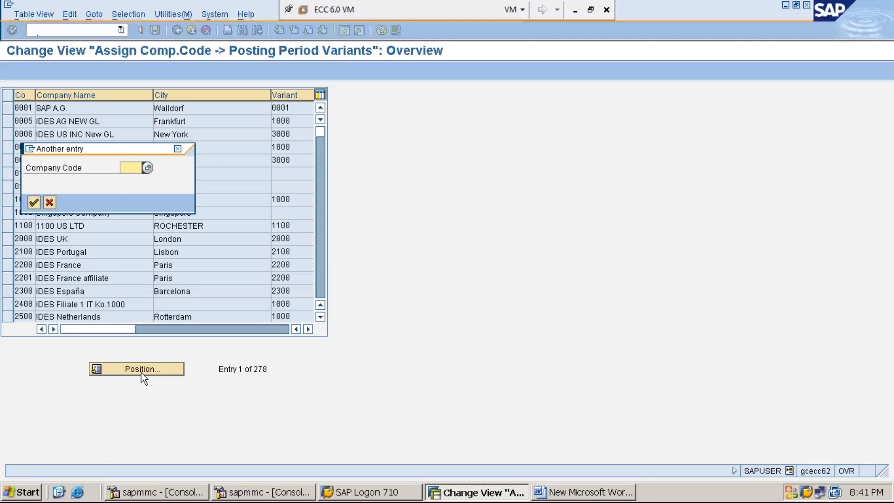
pyautogui.write('MMI1')
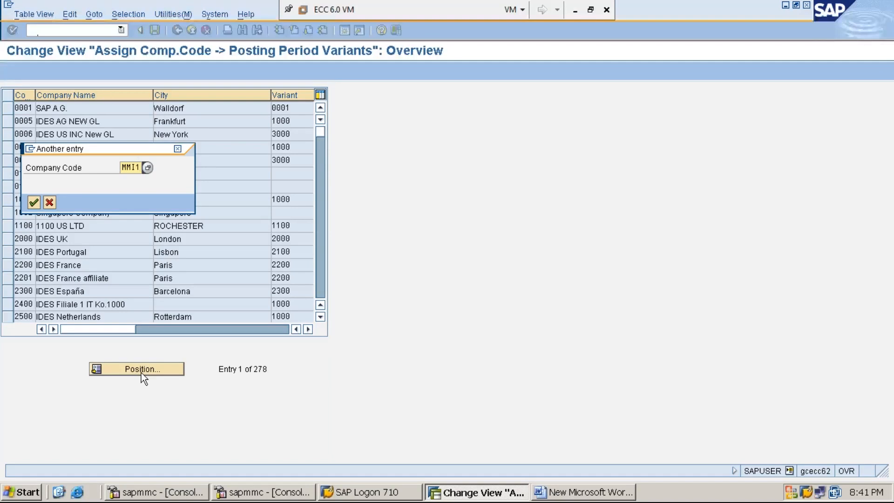
pyautogui.press('Return')
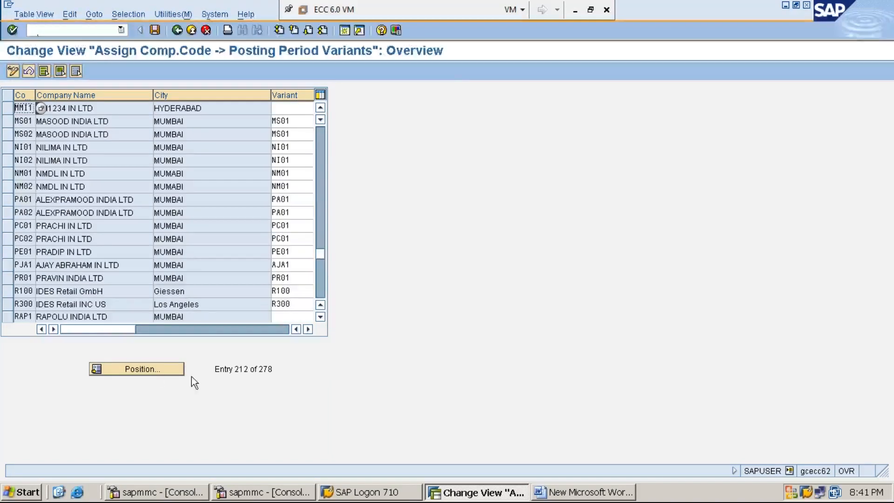
# Enter variant MMI1 for company code MMI1 and narrow the City column so the Variant column fits fully.
pyautogui.click(298, 110)
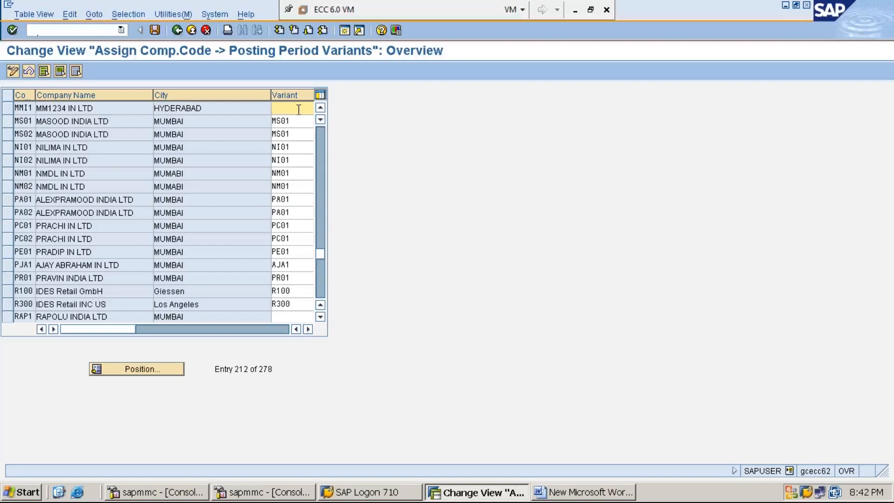
pyautogui.write('M')
pyautogui.write('MI1')
pyautogui.moveTo(269, 96); pyautogui.dragTo(228, 100)
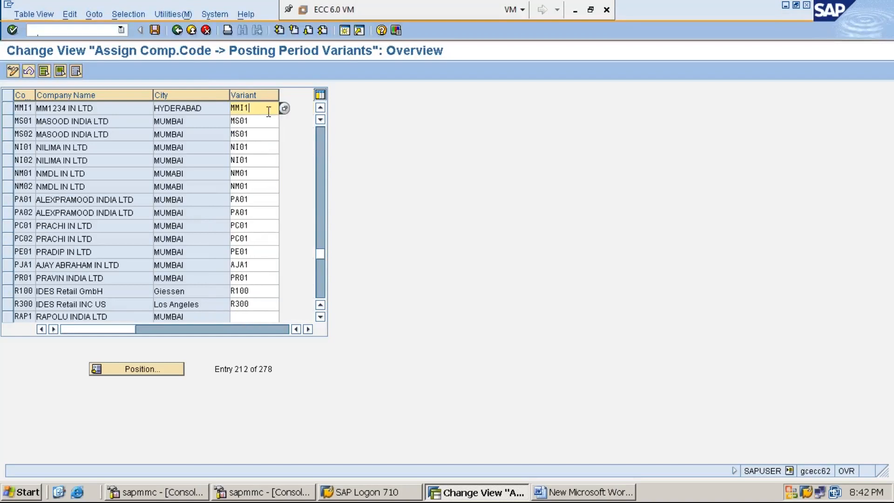
# Clear the variant for company code MMI1, pick MMI1 from its possible values instead, and save to customizing request MM1234 IMPLEMENTATION.
pyautogui.press('BackSpace')
pyautogui.press('BackSpace')
pyautogui.press('BackSpace')
pyautogui.press('BackSpace')
pyautogui.click(284, 108)
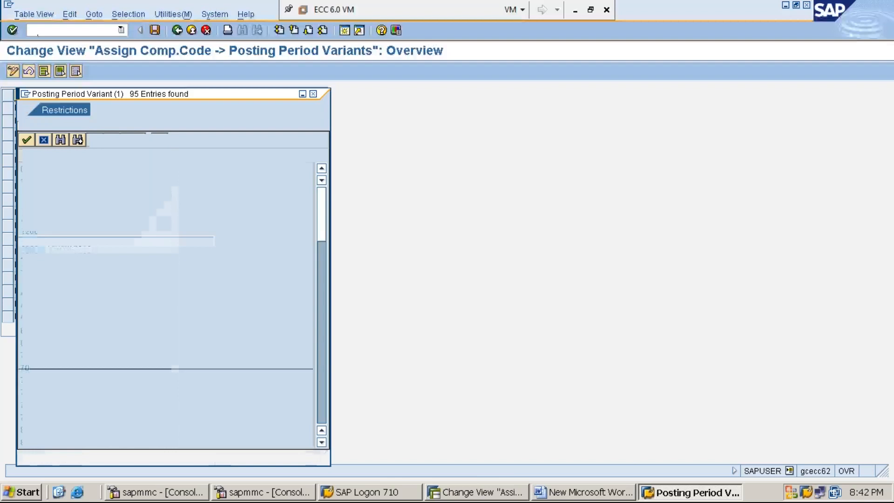
pyautogui.click(324, 345)
pyautogui.click(324, 345)
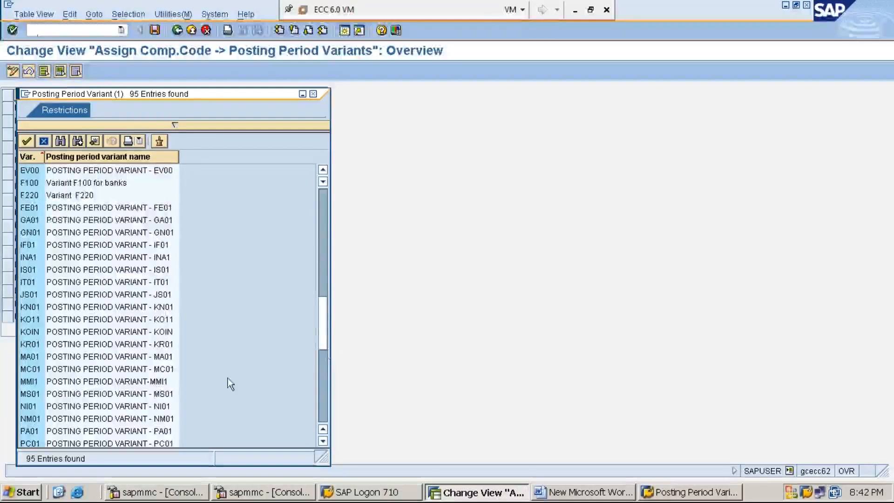
pyautogui.doubleClick(105, 382)
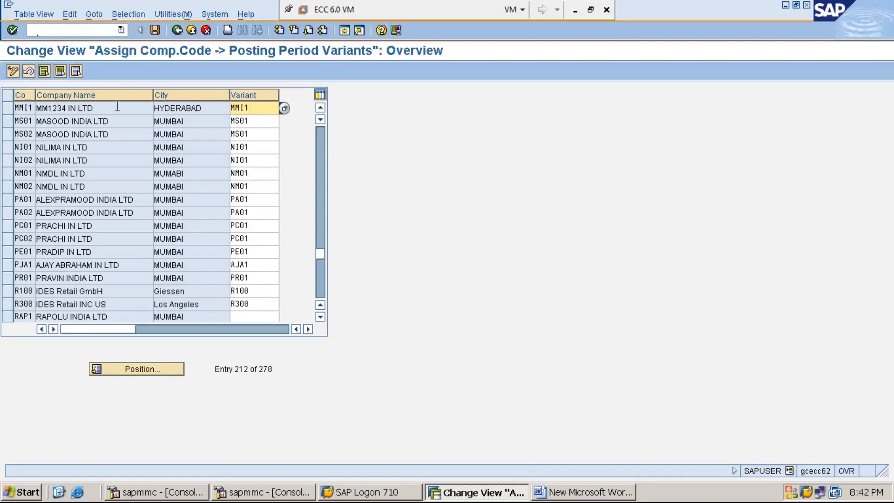
pyautogui.click(155, 31)
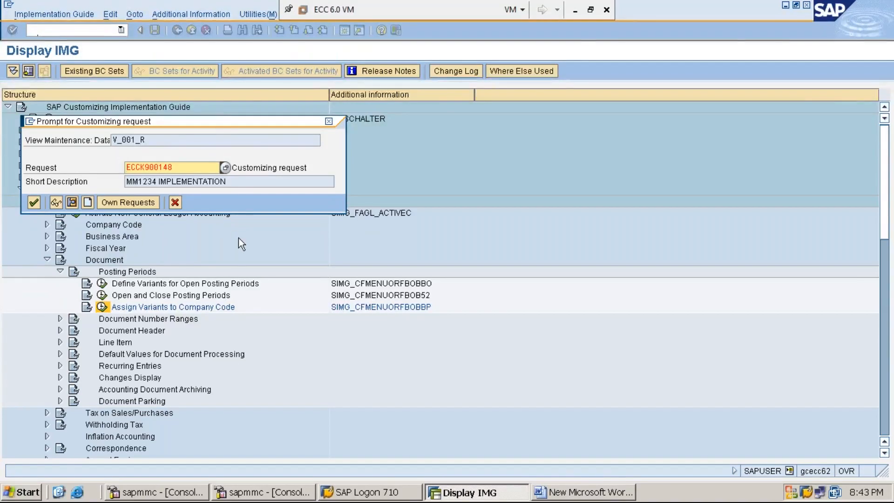
pyautogui.press('Return')
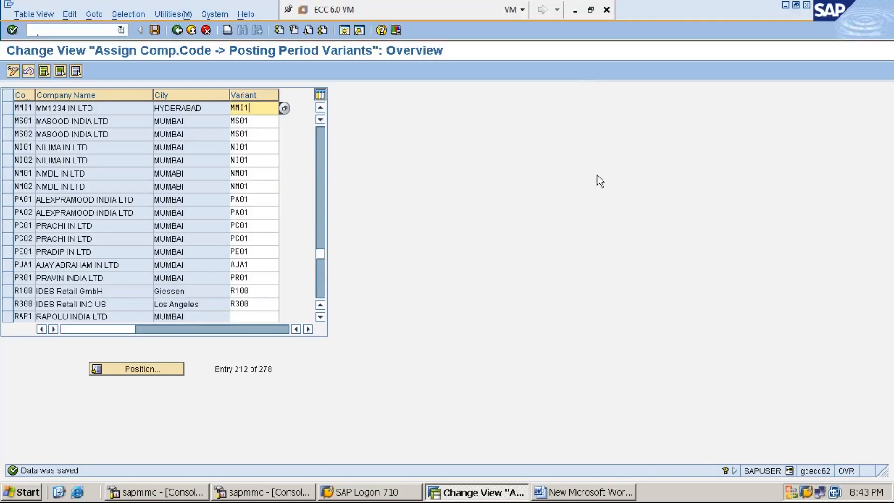
# Switch to the Word document and add the line "STEP:3: CREATE/DEFINE FISCAL YEAR VARIANT-OB29" below Step 2.
pyautogui.click(577, 496)
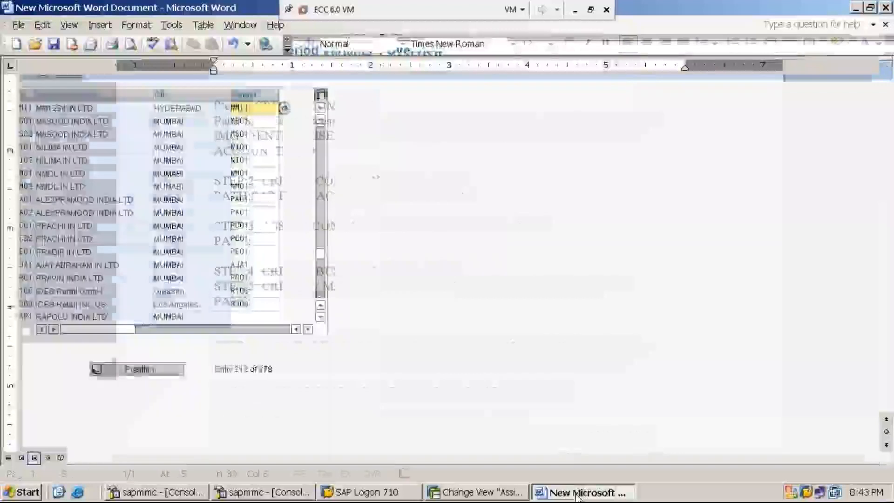
pyautogui.write('S')
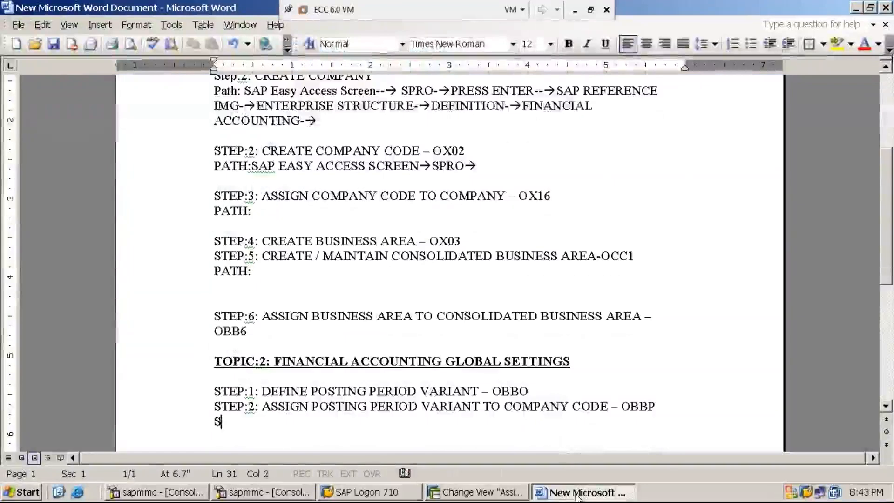
pyautogui.write('TEP:3:')
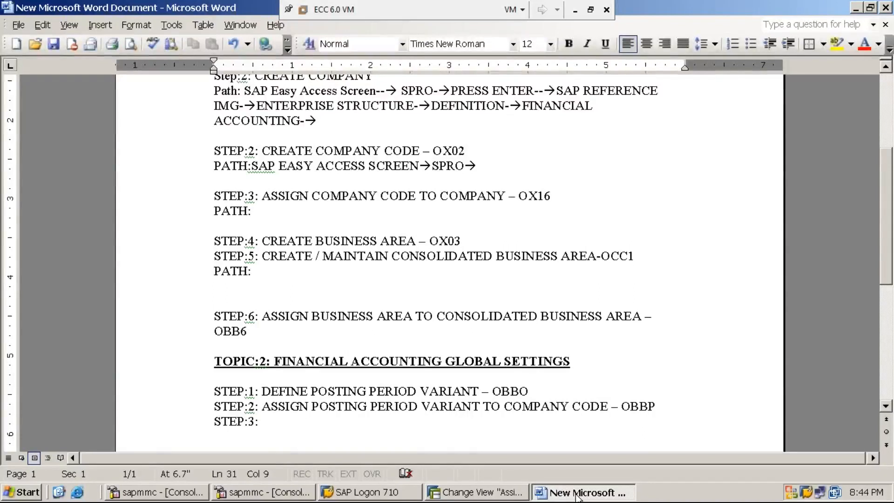
pyautogui.write('CREATE/')
pyautogui.write('DEF')
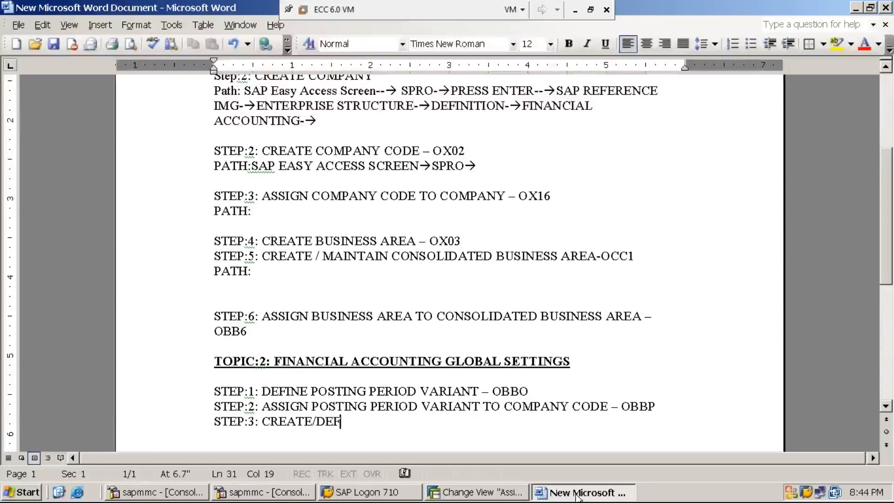
pyautogui.write('INE FISC')
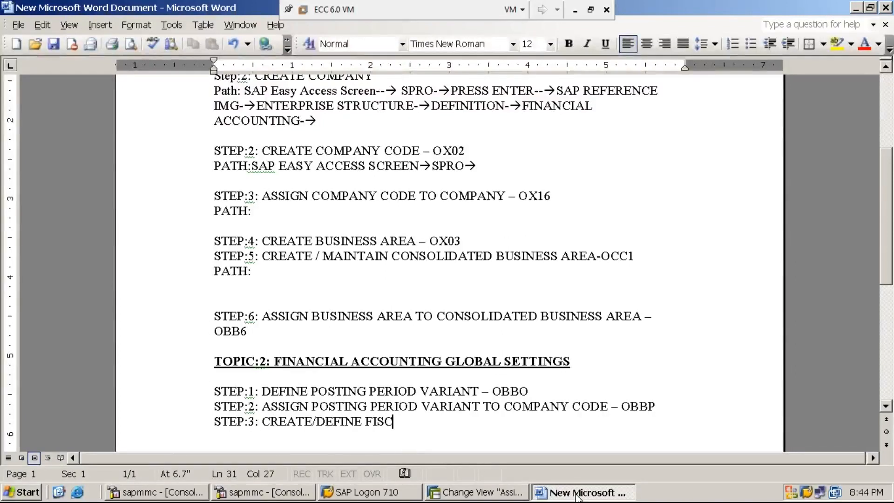
pyautogui.write('AL YEAR VARIANT')
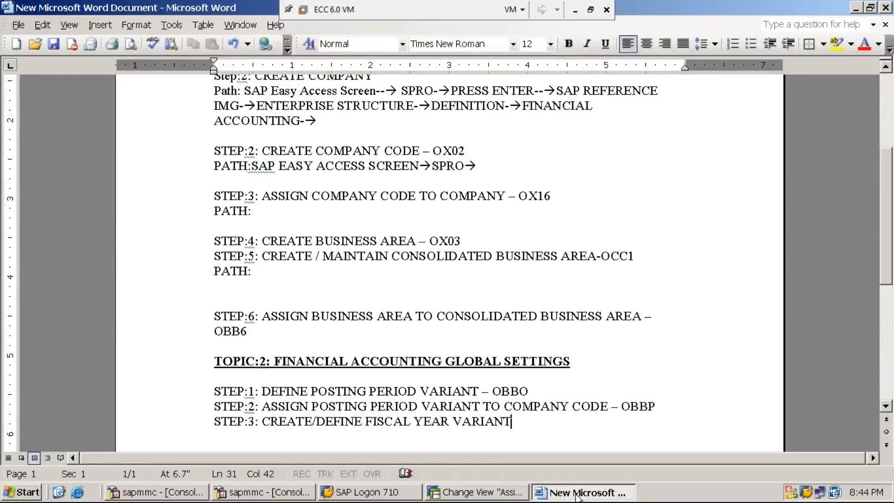
pyautogui.write('-OB29')
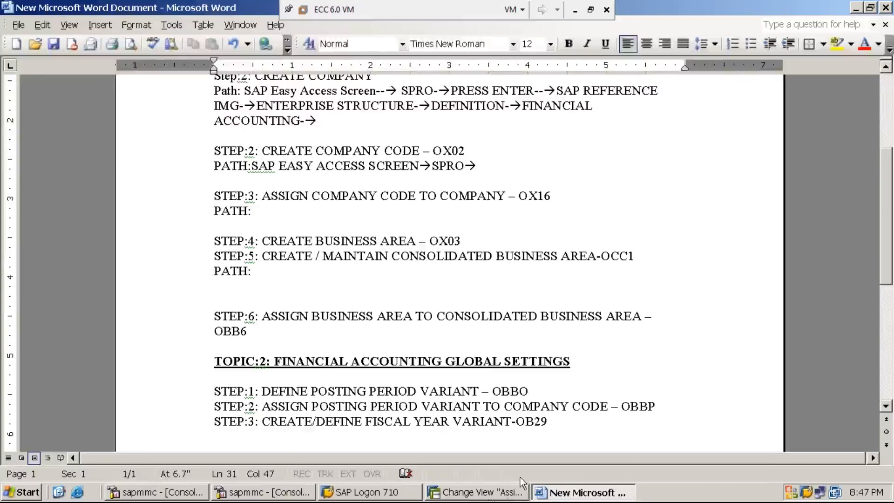
# Return to SAP, leave the variant assignment view, and run transaction SPRO.
pyautogui.click(476, 496)
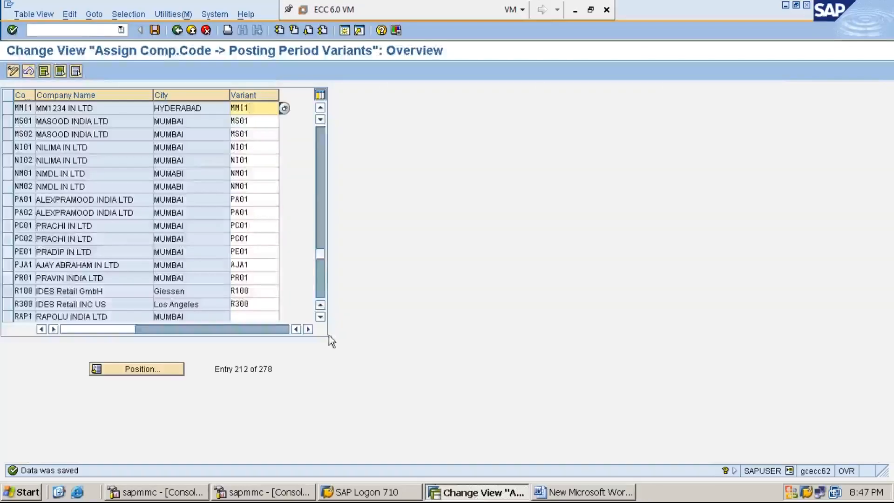
pyautogui.click(94, 29)
pyautogui.write('/n')
pyautogui.press('Return')
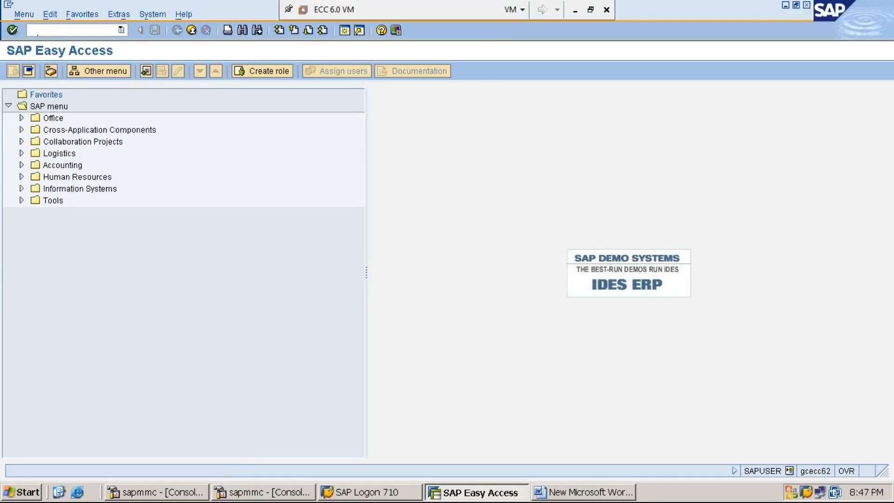
pyautogui.write('SPRO')
pyautogui.press('Return')
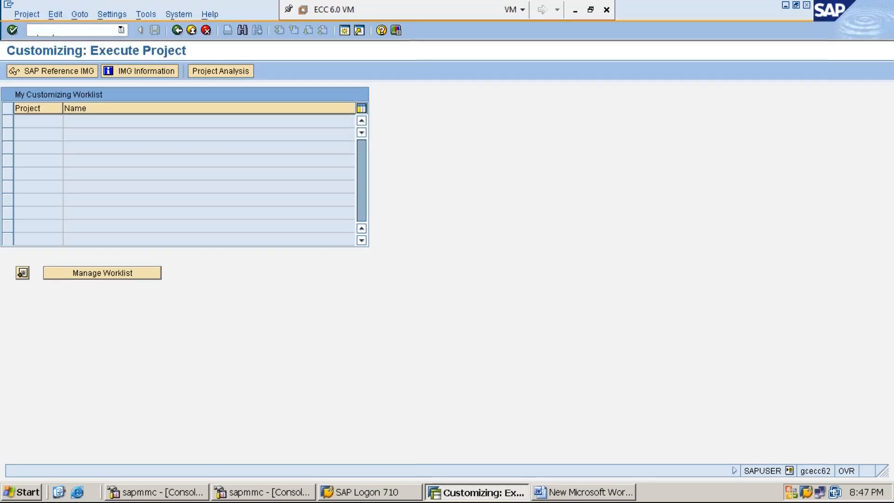
# Open the SAP Reference IMG and show the display key as additional information for its activities.
pyautogui.click(62, 74)
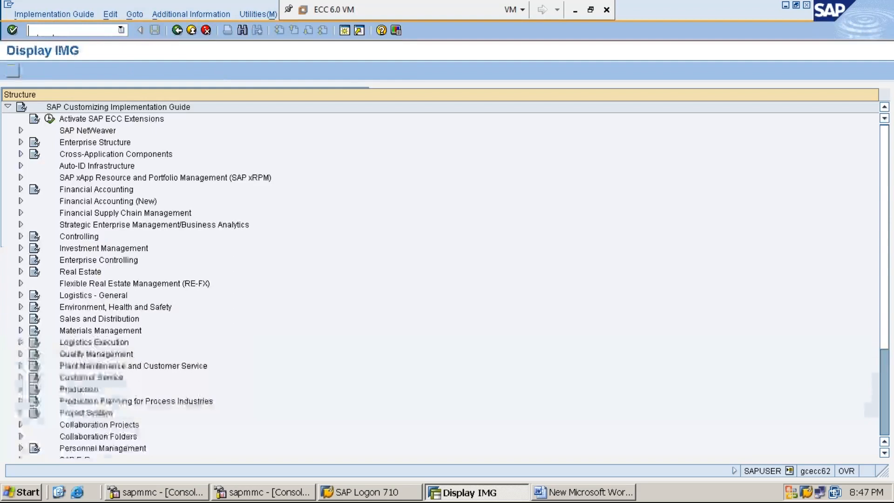
pyautogui.click(196, 15)
pyautogui.press('Right')
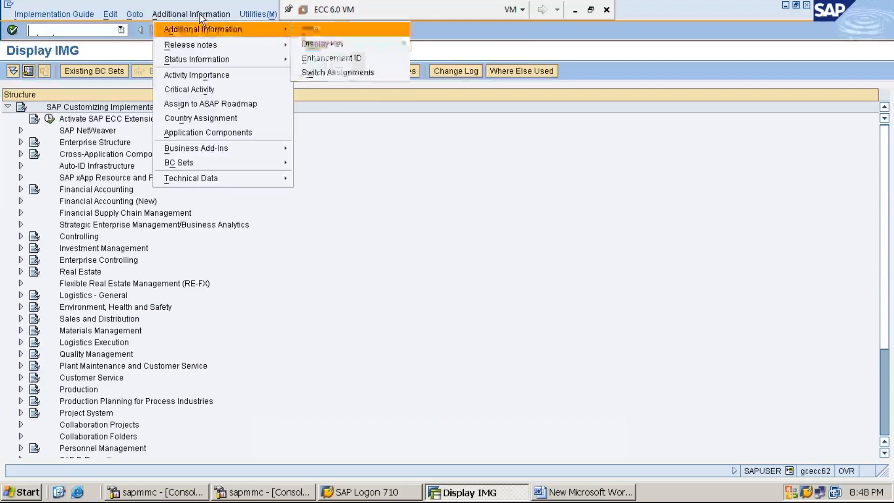
pyautogui.press('Down')
pyautogui.press('Right')
pyautogui.press('Down')
pyautogui.press('Return')
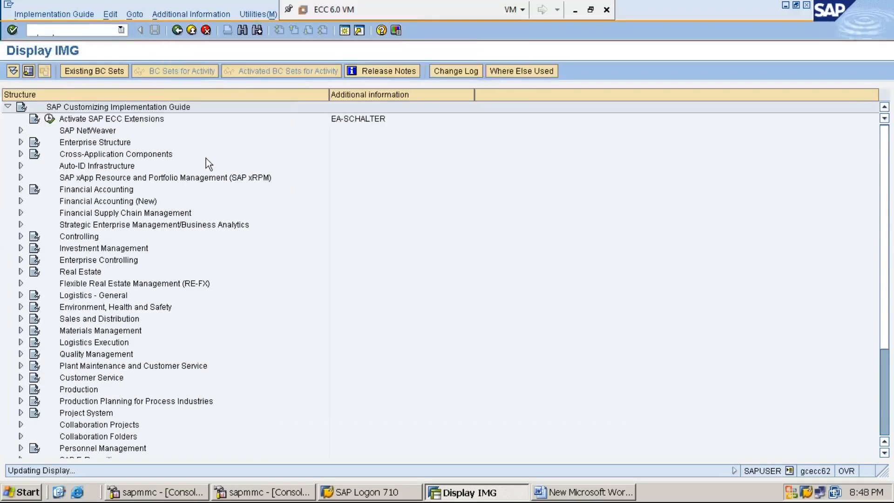
# Under Financial Accounting Global Settings, expand Fiscal Year and execute Maintain Fiscal Year Variant (Maintain Shortened Fisc. Year).
pyautogui.click(120, 191)
pyautogui.doubleClick(120, 191)
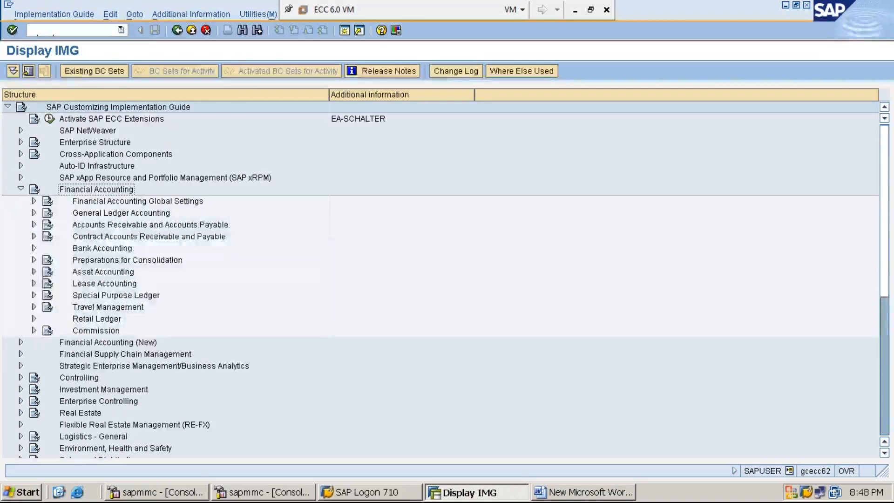
pyautogui.doubleClick(134, 202)
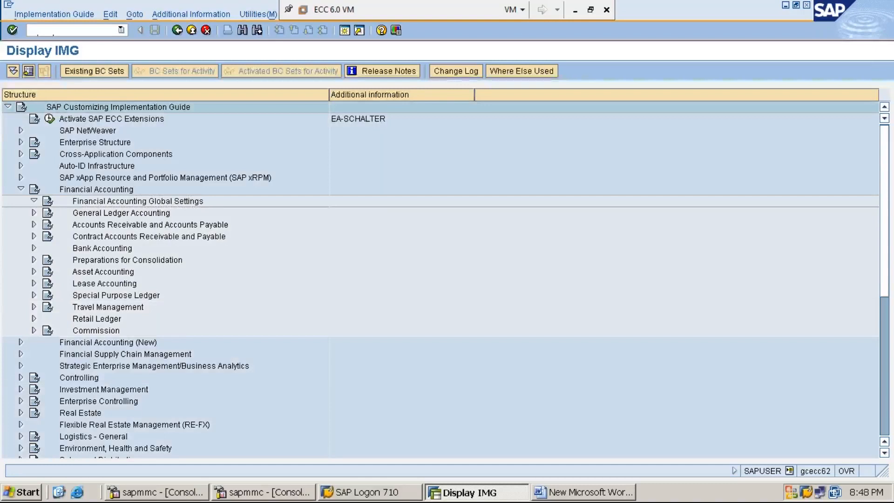
pyautogui.doubleClick(134, 202)
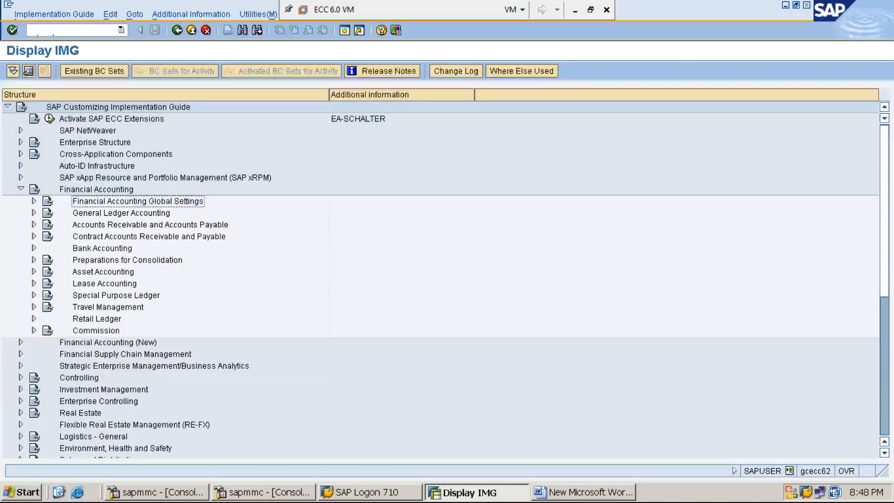
pyautogui.doubleClick(134, 202)
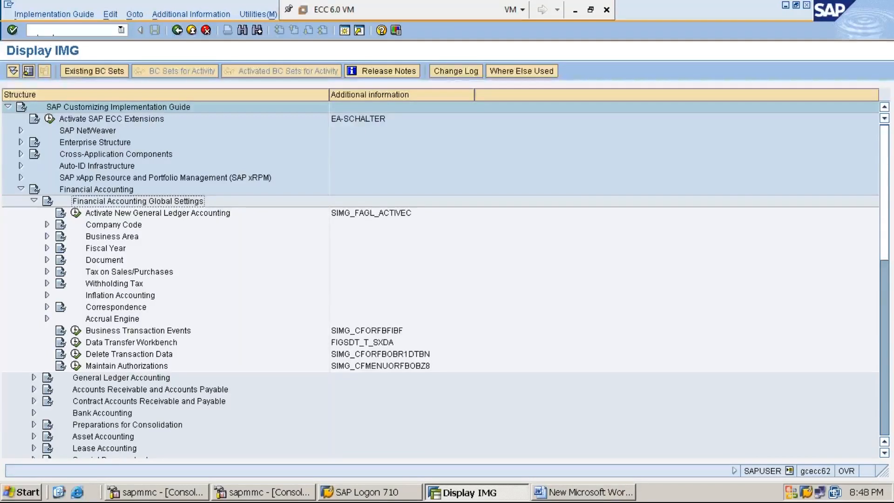
pyautogui.press('Down')
pyautogui.press('Down')
pyautogui.press('Down')
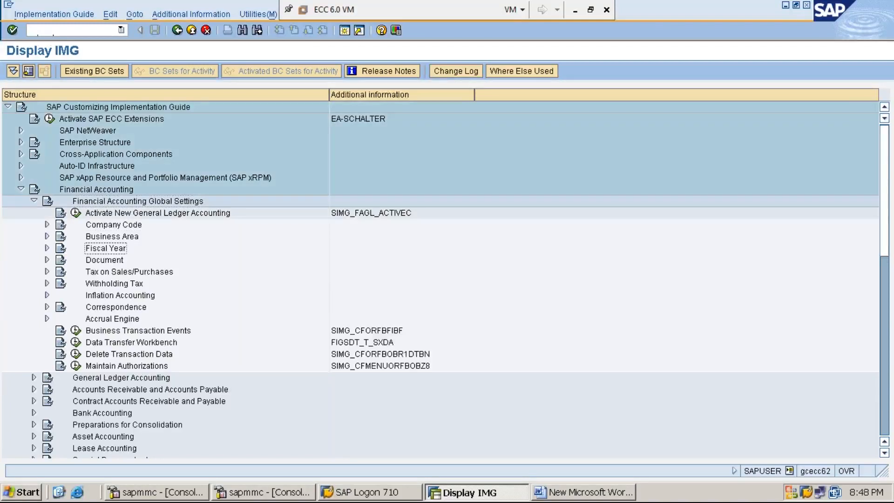
pyautogui.press('Right')
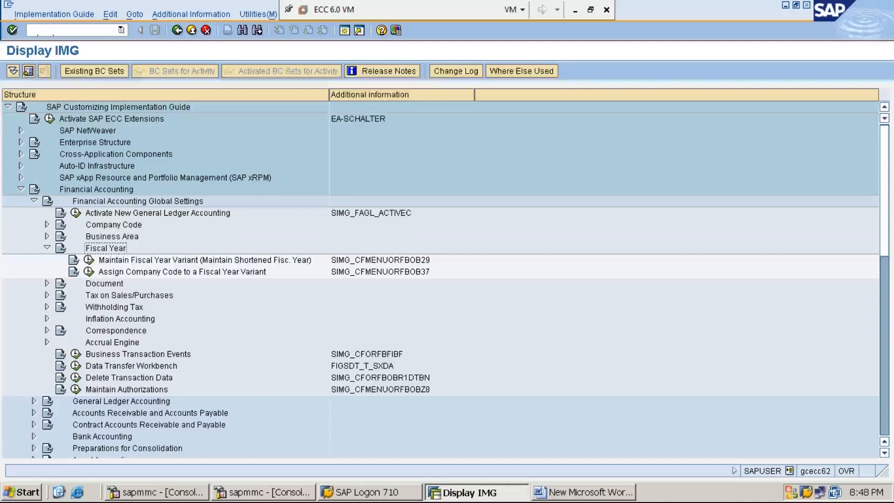
pyautogui.click(205, 260)
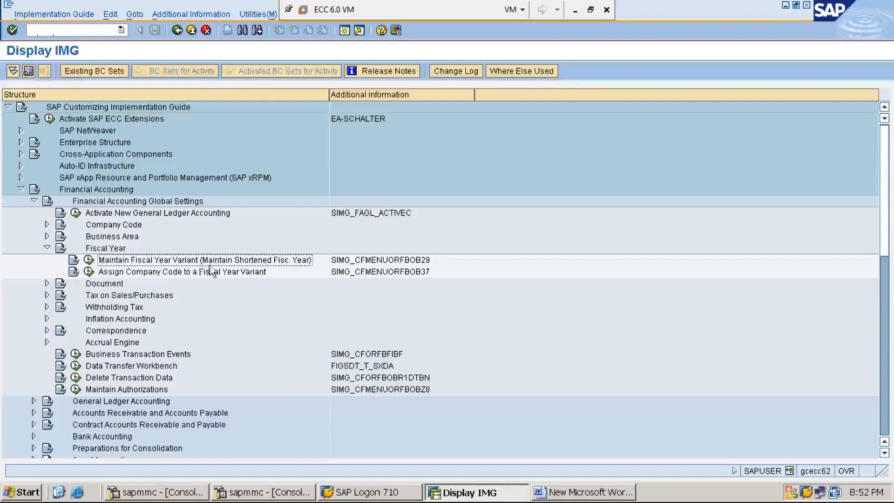
pyautogui.click(89, 262)
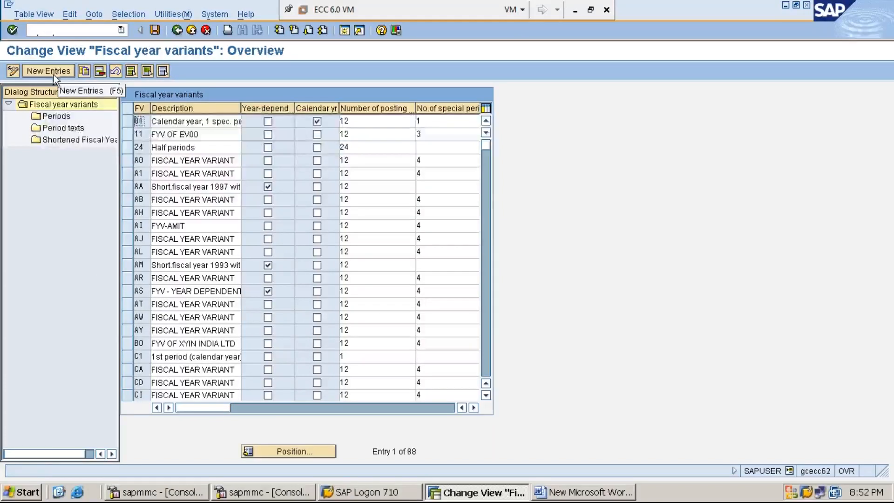
pyautogui.click(177, 31)
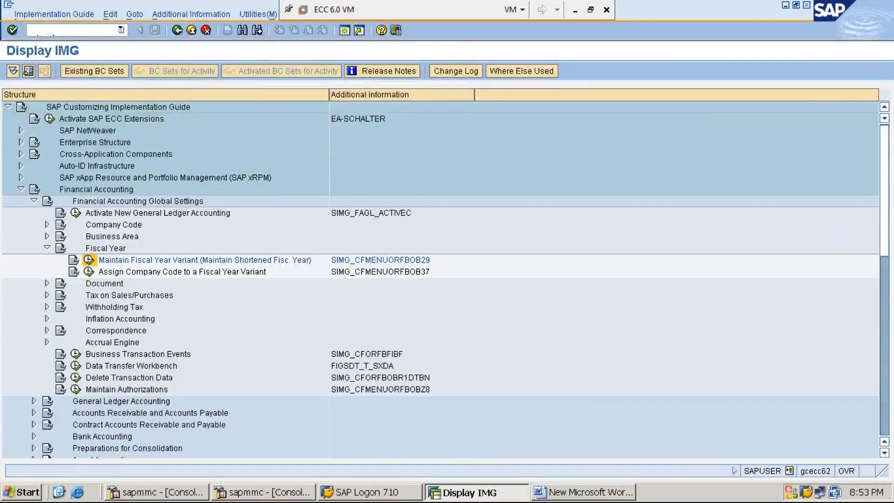
pyautogui.click(88, 259)
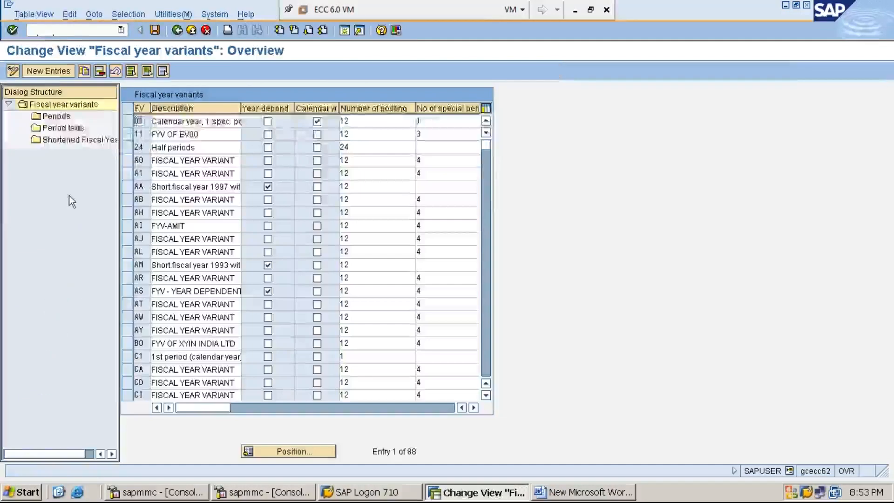
# Add a new fiscal year variant M1 with description FISCAL YEAR VARIANT, and widen the Year-dependent column to show its full heading.
pyautogui.click(55, 70)
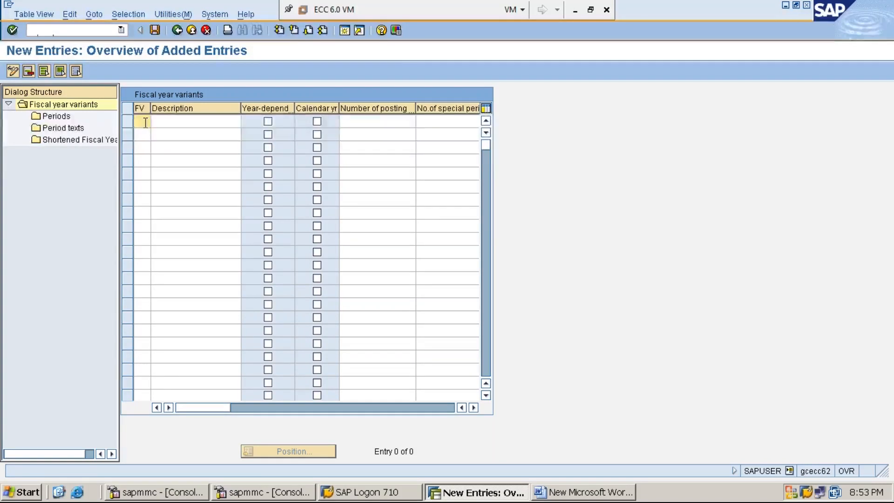
pyautogui.write('M1')
pyautogui.click(182, 124)
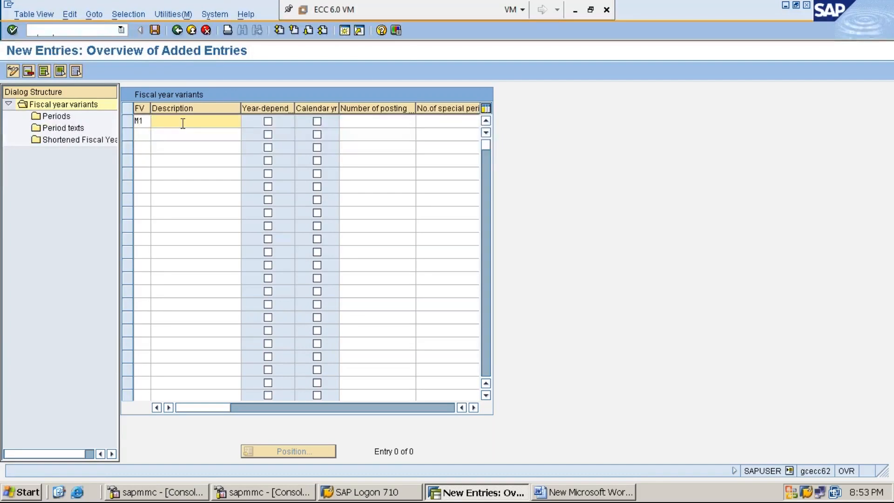
pyautogui.write('FISCAL YEAR CARU===')
pyautogui.press('BackSpace')
pyautogui.press('BackSpace')
pyautogui.press('BackSpace')
pyautogui.press('BackSpace')
pyautogui.press('BackSpace')
pyautogui.press('BackSpace')
pyautogui.press('BackSpace')
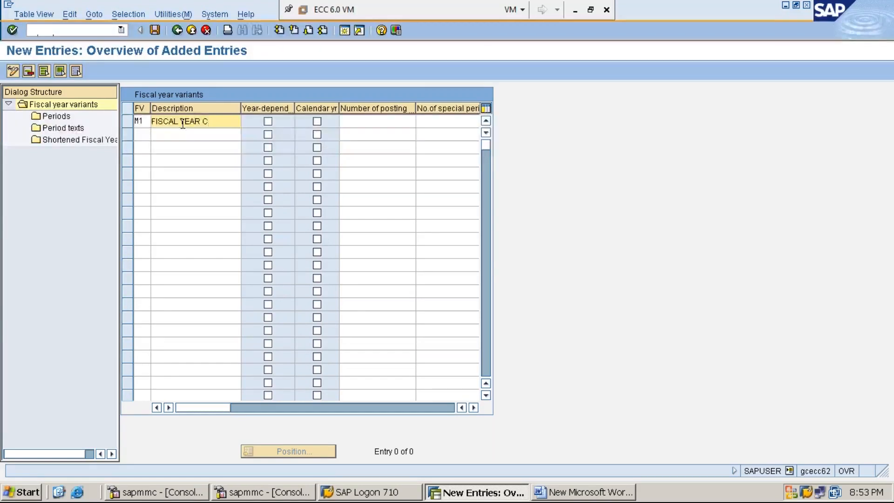
pyautogui.write('VARIANT')
pyautogui.moveTo(294, 107); pyautogui.dragTo(309, 107)
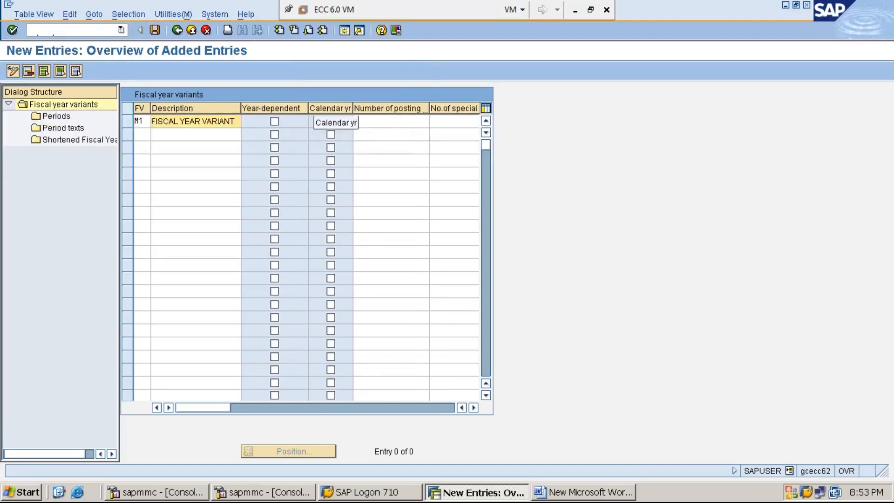
# Mark variant M1 as year-dependent, and clear that option again.
pyautogui.click(275, 121)
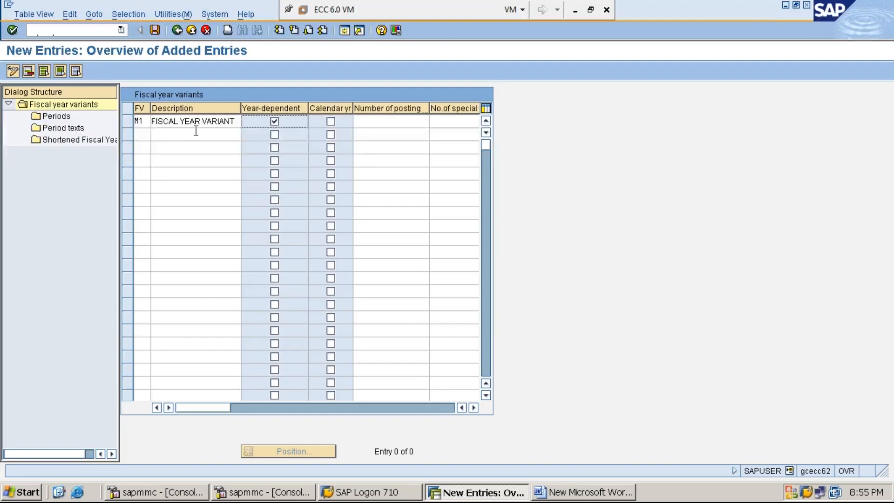
pyautogui.click(143, 122)
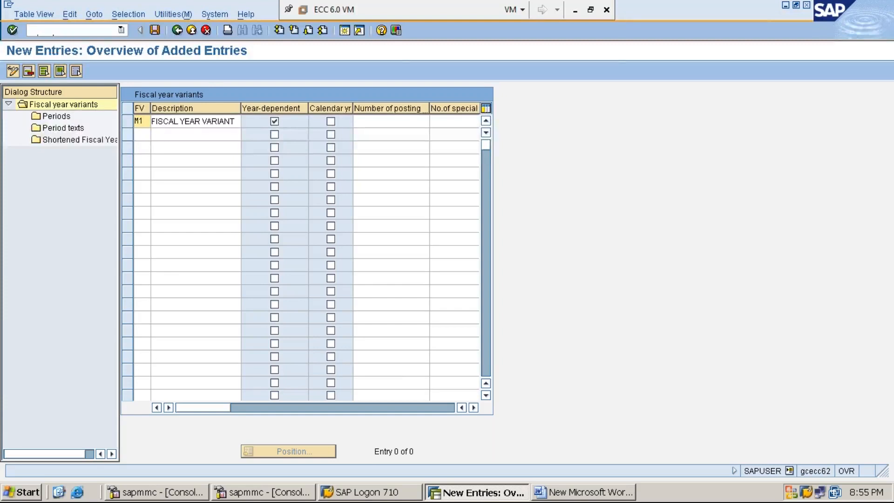
pyautogui.click(273, 123)
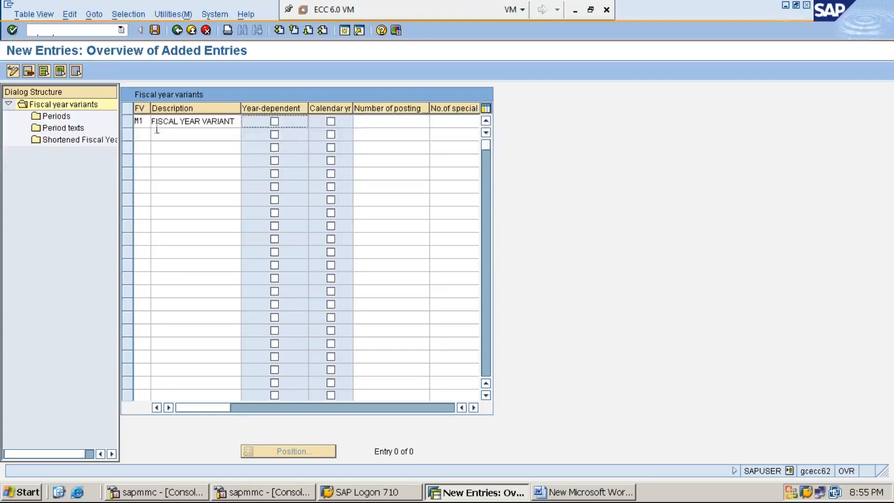
pyautogui.click(145, 122)
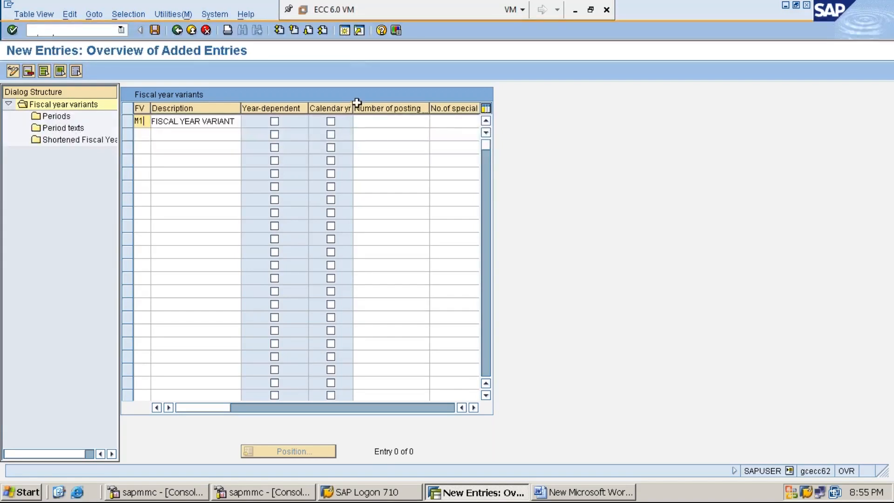
# Widen the Calendar yr column, mark variant M1 as a calendar year, and clear that option again.
pyautogui.moveTo(353, 102); pyautogui.dragTo(367, 107)
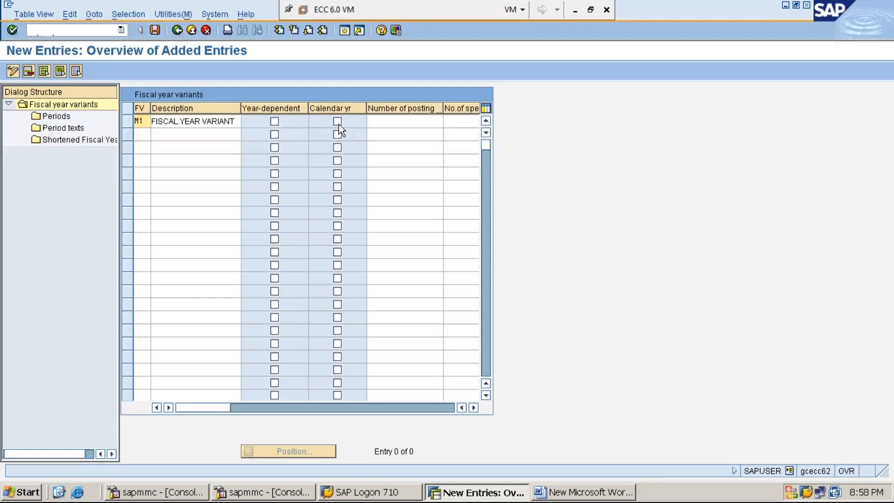
pyautogui.click(337, 121)
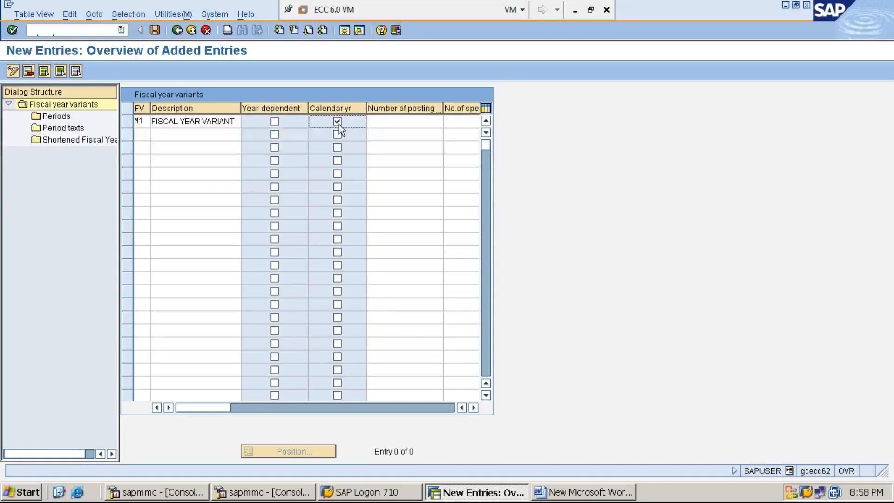
pyautogui.click(146, 122)
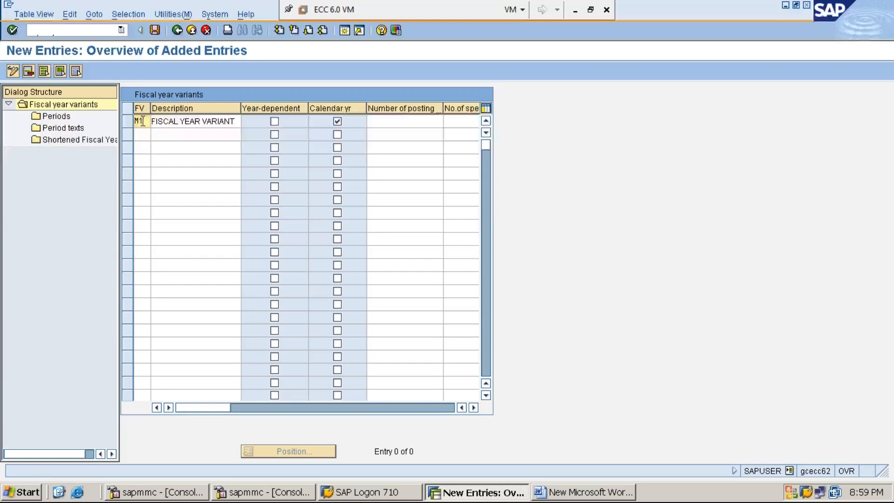
pyautogui.click(337, 122)
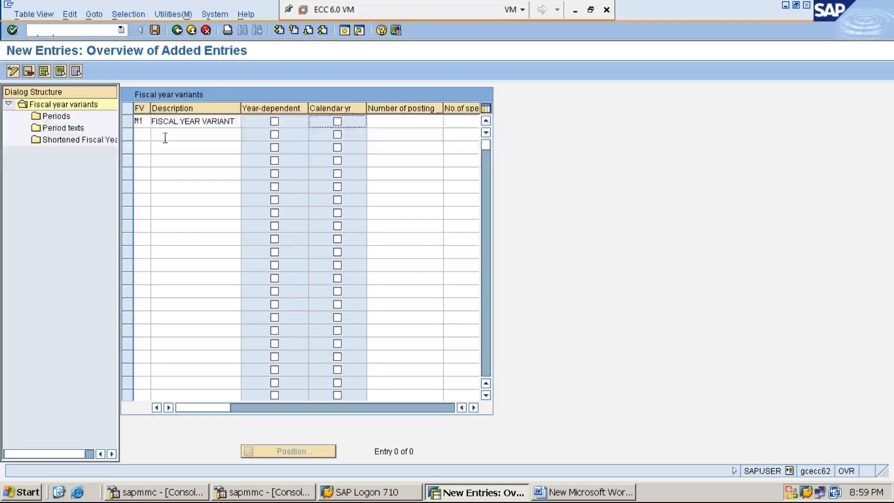
pyautogui.click(146, 121)
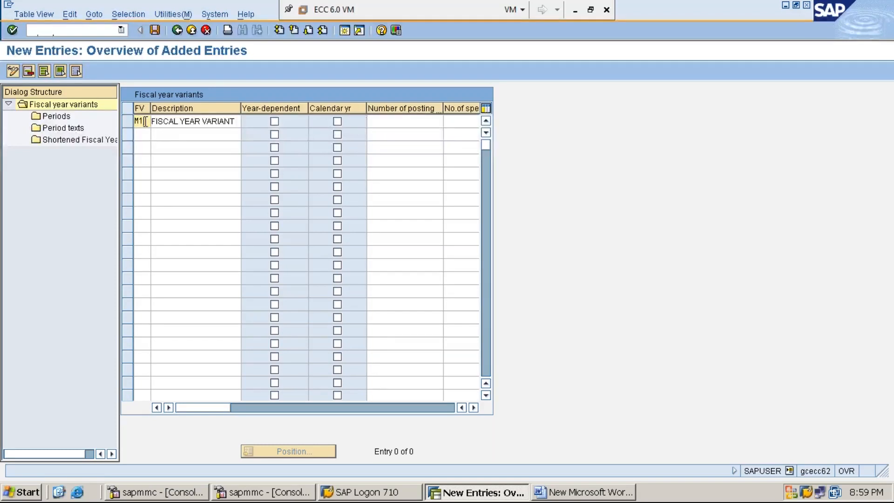
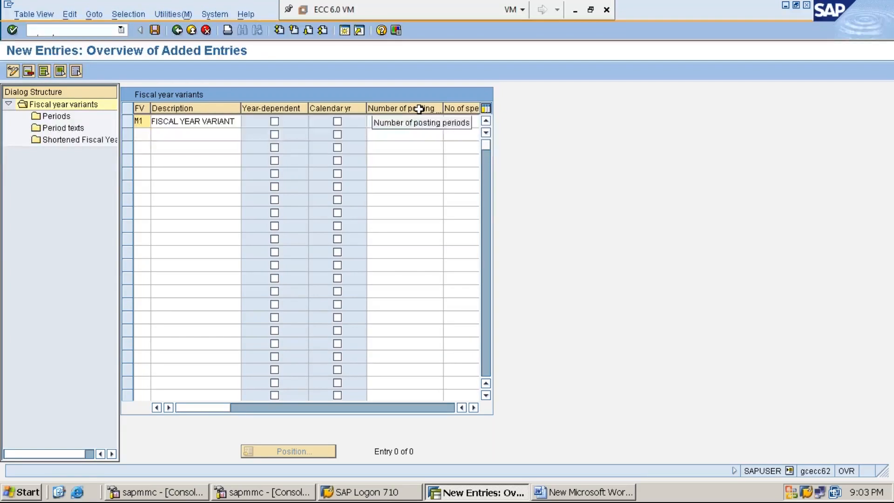
# Set variant M1 to 12 posting periods and 4 special periods.
pyautogui.click(396, 126)
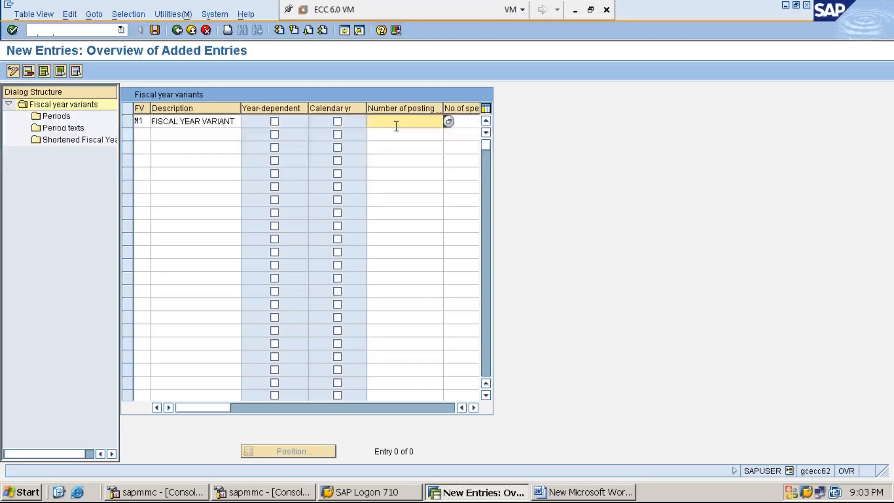
pyautogui.write('12')
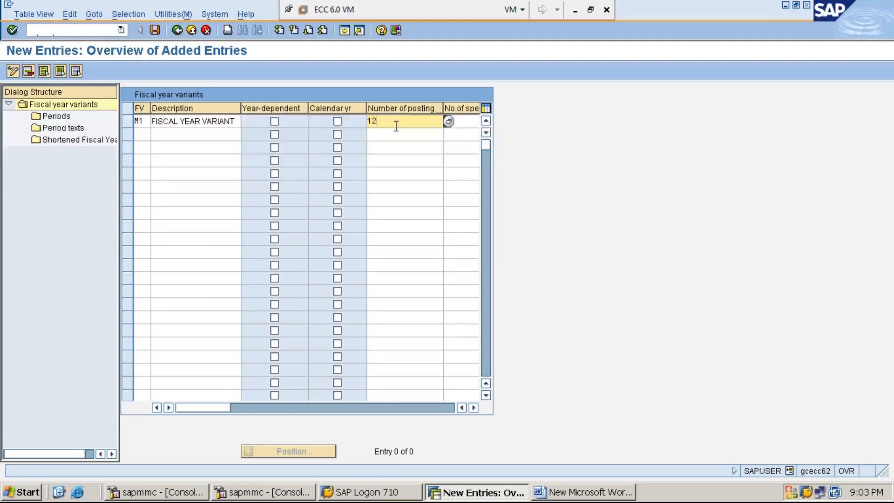
pyautogui.press('Tab')
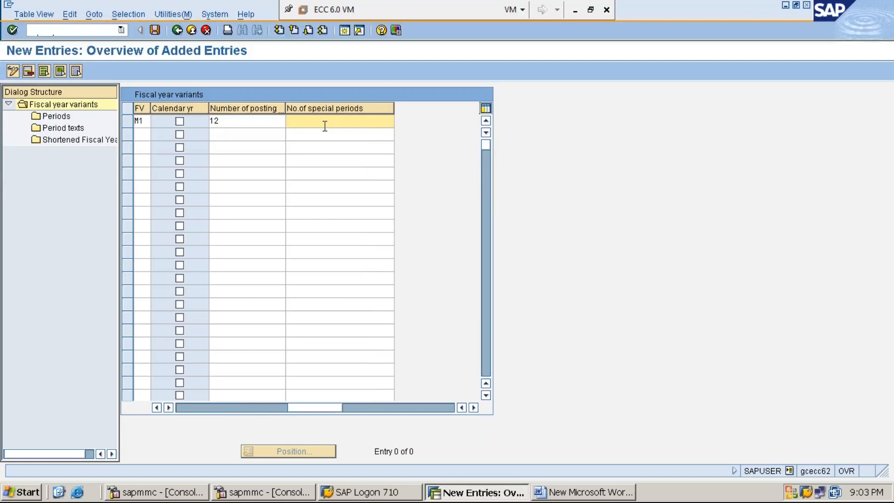
pyautogui.write('4')
pyautogui.click(156, 407)
pyautogui.click(157, 407)
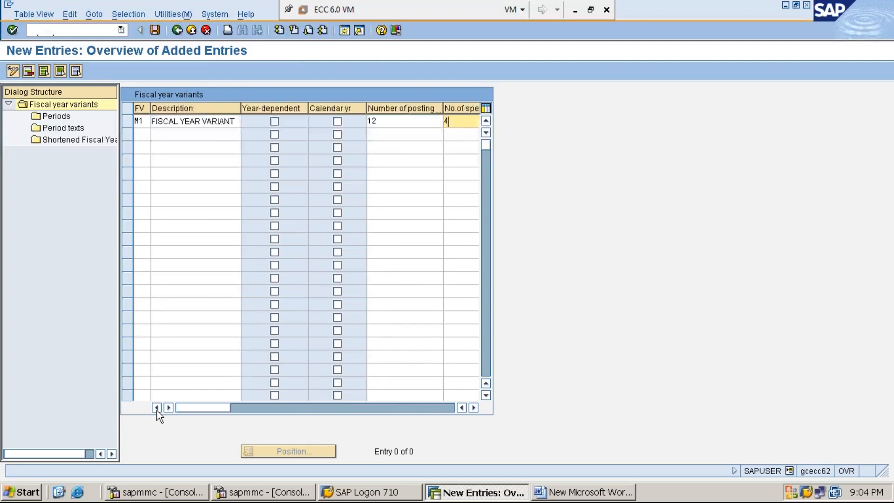
# Go through variant M1's key, description and posting periods, and re-enter 4 as its number of special periods.
pyautogui.click(145, 121)
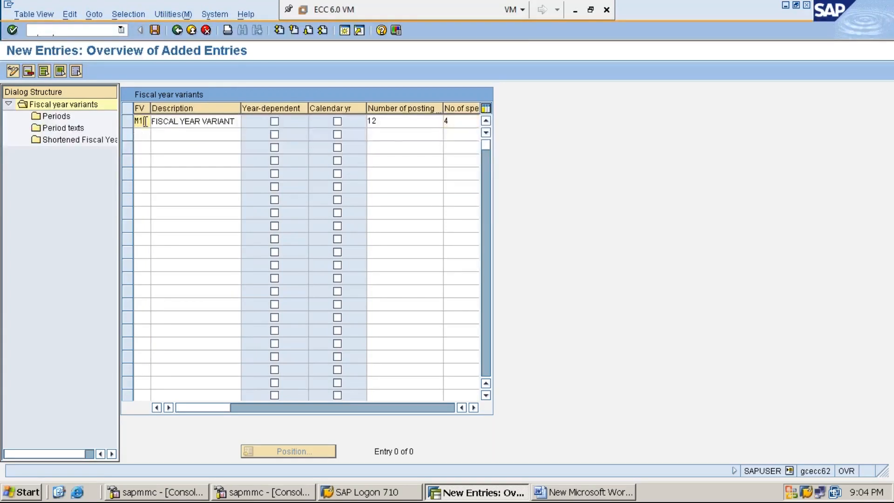
pyautogui.click(180, 122)
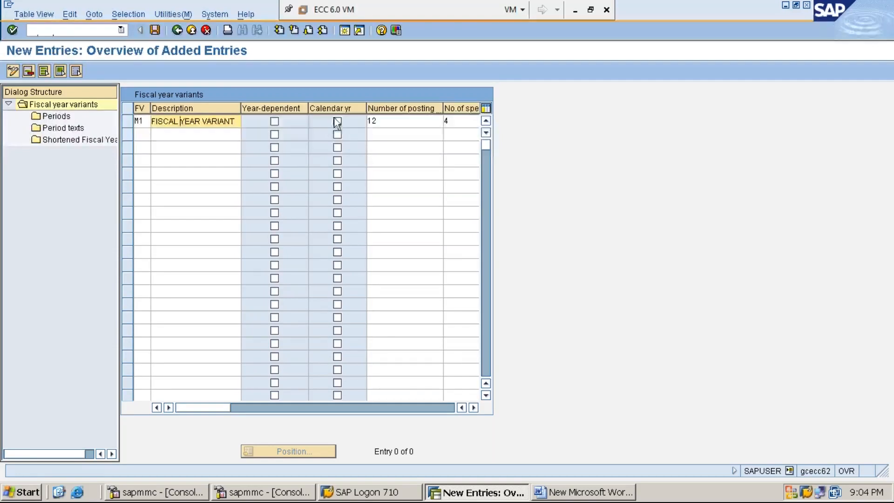
pyautogui.click(385, 121)
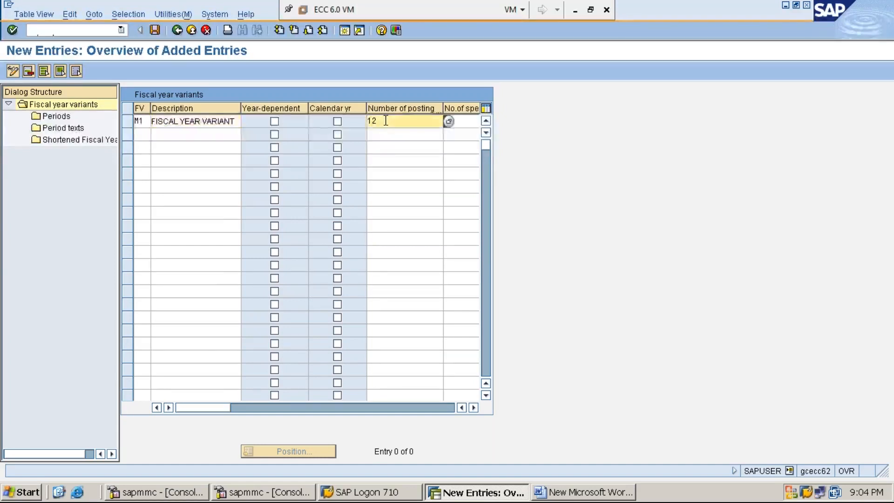
pyautogui.press('Tab')
pyautogui.write('4')
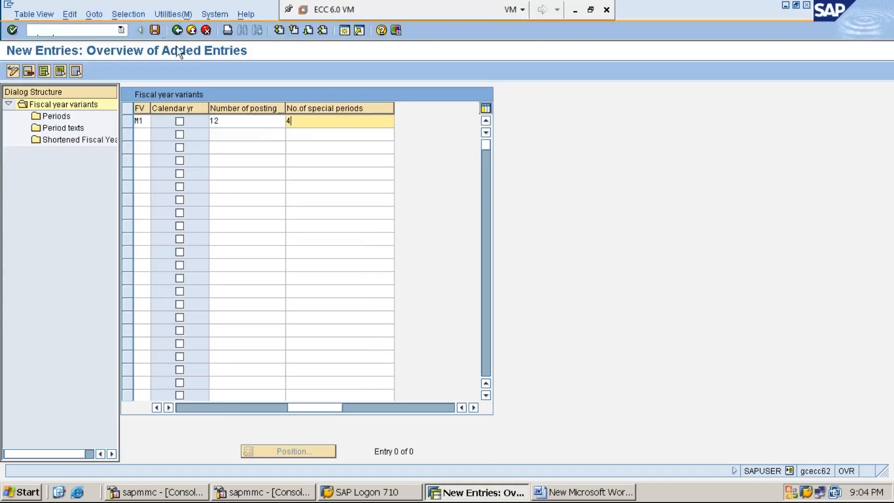
# Save fiscal year variant M1 under customizing request ECCK900148 and return to its description column.
pyautogui.click(155, 30)
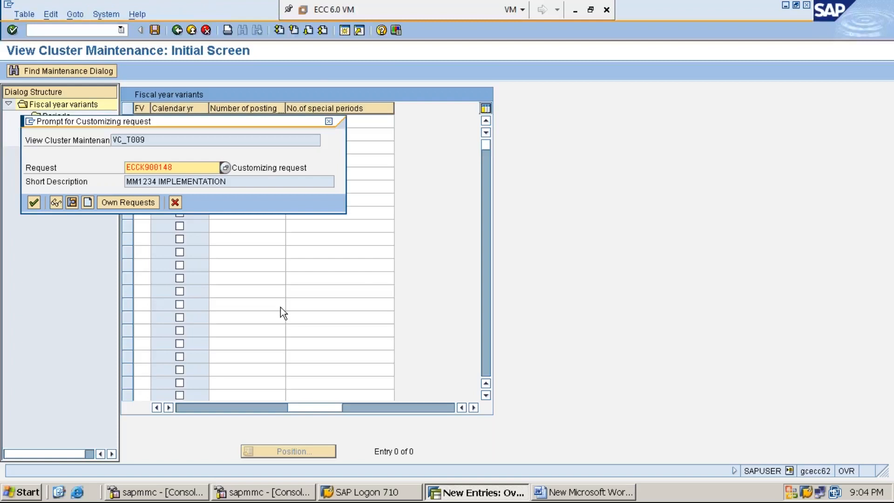
pyautogui.press('Return')
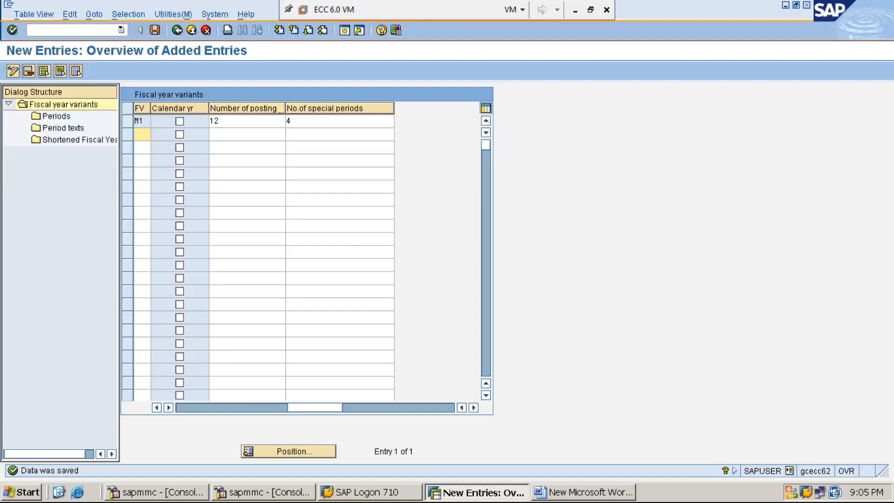
pyautogui.click(186, 407)
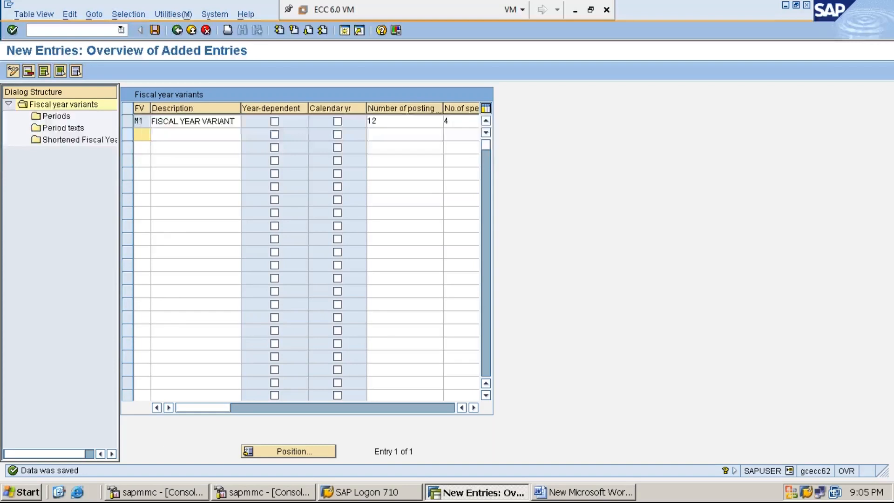
pyautogui.click(127, 123)
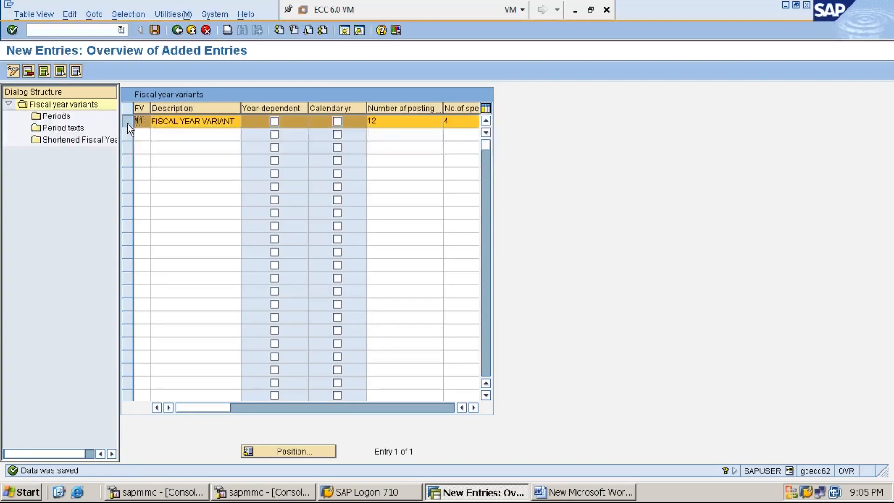
pyautogui.click(127, 124)
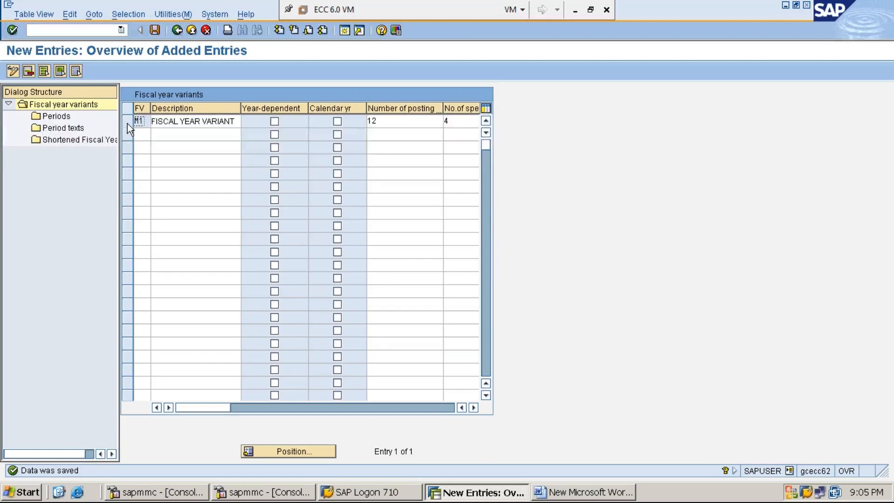
pyautogui.click(127, 123)
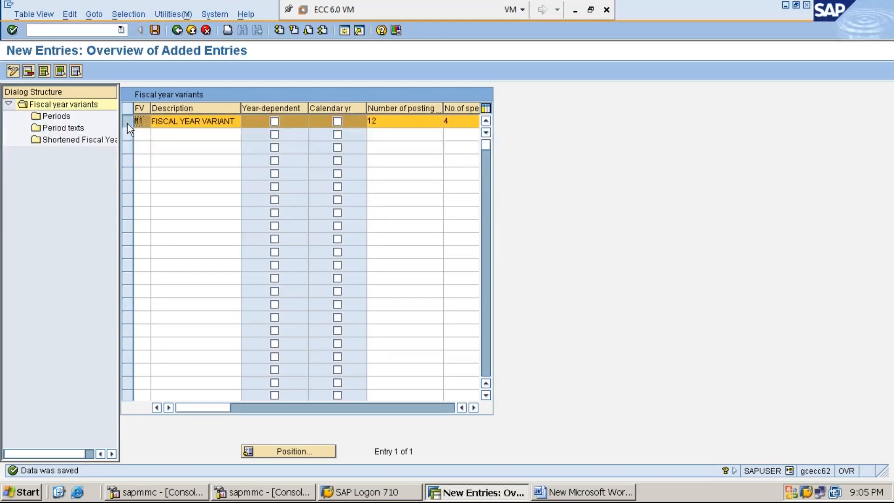
pyautogui.click(127, 124)
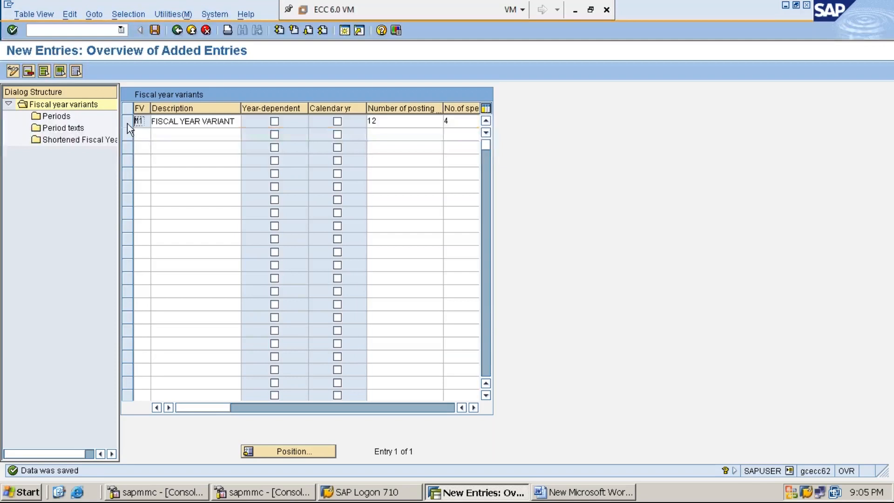
pyautogui.click(127, 124)
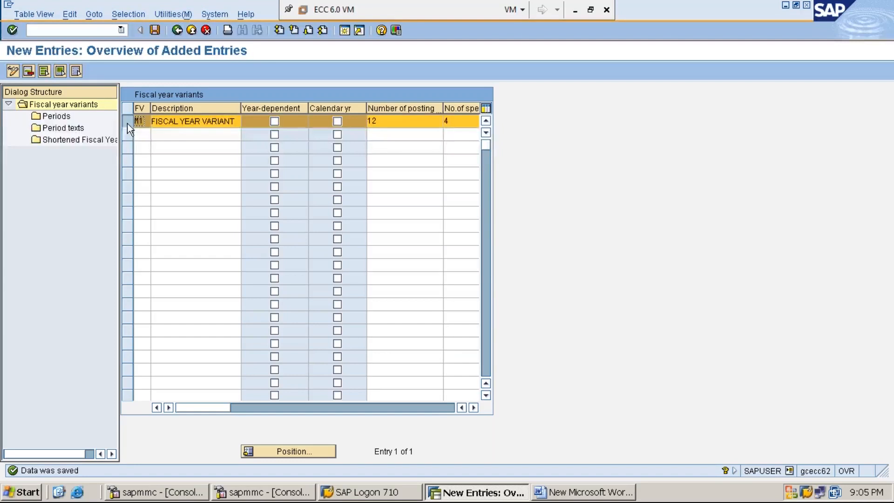
pyautogui.click(127, 124)
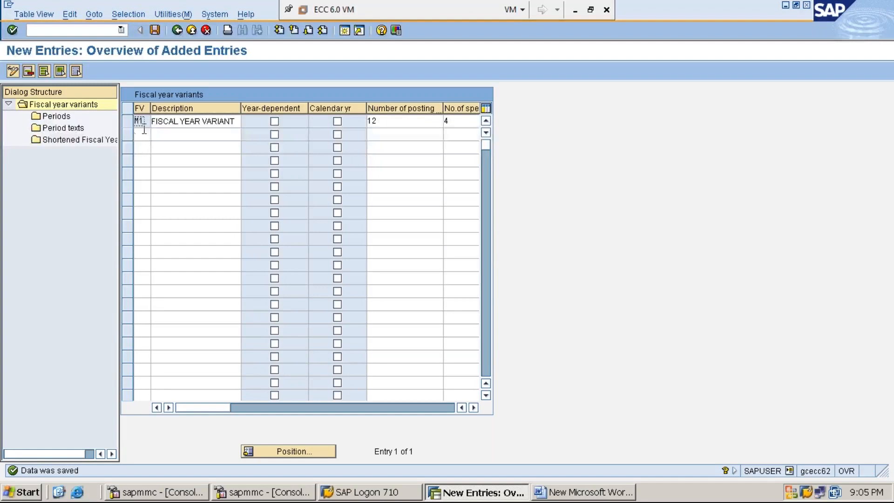
# Open the Periods view for fiscal year variant M1 and start new period entries.
pyautogui.click(130, 123)
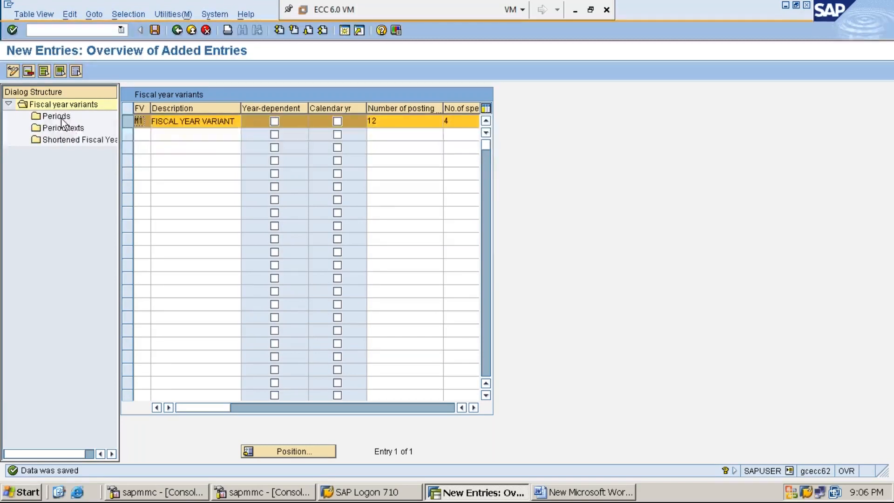
pyautogui.doubleClick(61, 120)
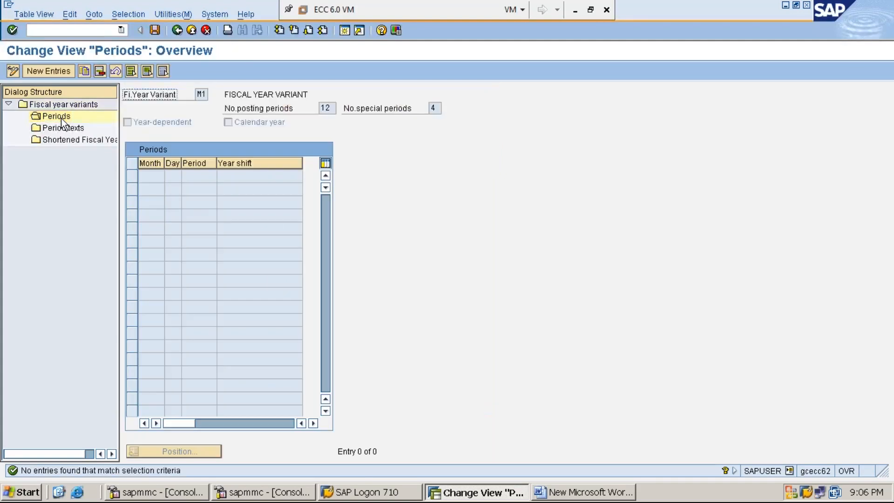
pyautogui.click(63, 72)
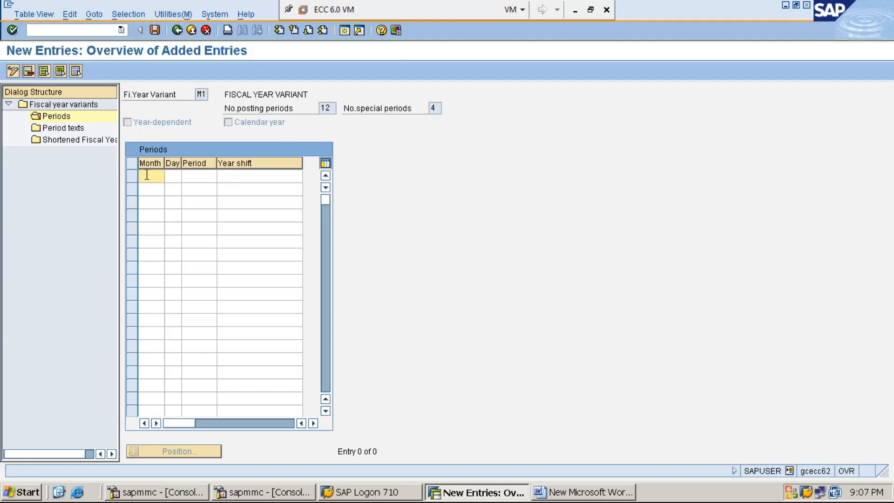
# Enter months 1 through 12 in consecutive rows of variant M1's period table.
pyautogui.write('1')
pyautogui.press('Down')
pyautogui.write('2')
pyautogui.press('Down')
pyautogui.write('3')
pyautogui.press('Down')
pyautogui.write('4')
pyautogui.press('Down')
pyautogui.write('5')
pyautogui.press('Down')
pyautogui.write('6')
pyautogui.press('Down')
pyautogui.write('7')
pyautogui.press('Down')
pyautogui.write('8')
pyautogui.press('Down')
pyautogui.write('9')
pyautogui.press('Down')
pyautogui.write('10')
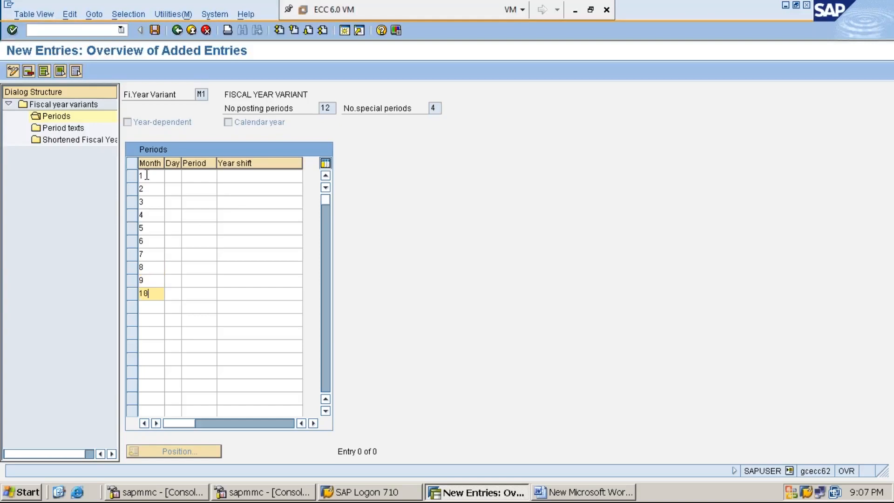
pyautogui.press('Down')
pyautogui.write('11')
pyautogui.press('Down')
pyautogui.write('12')
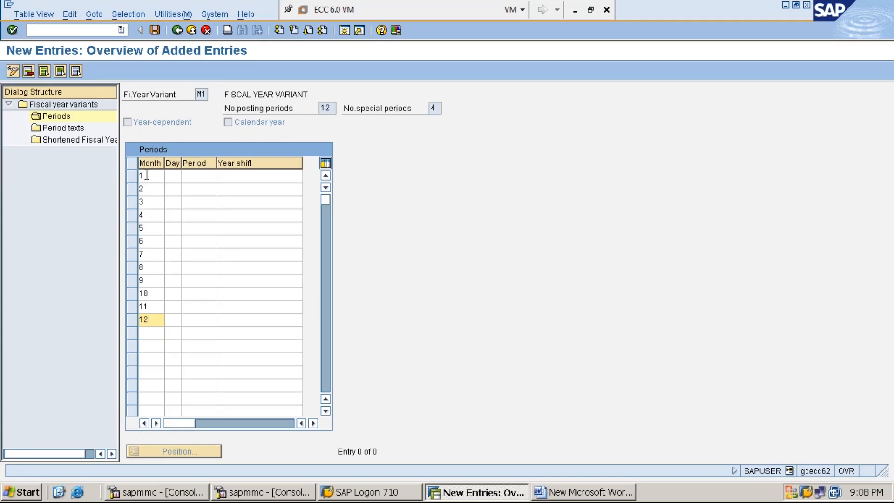
# Enter the days 30, 31, 30, 31, 31 and 30 for months 1 through 6.
pyautogui.click(173, 175)
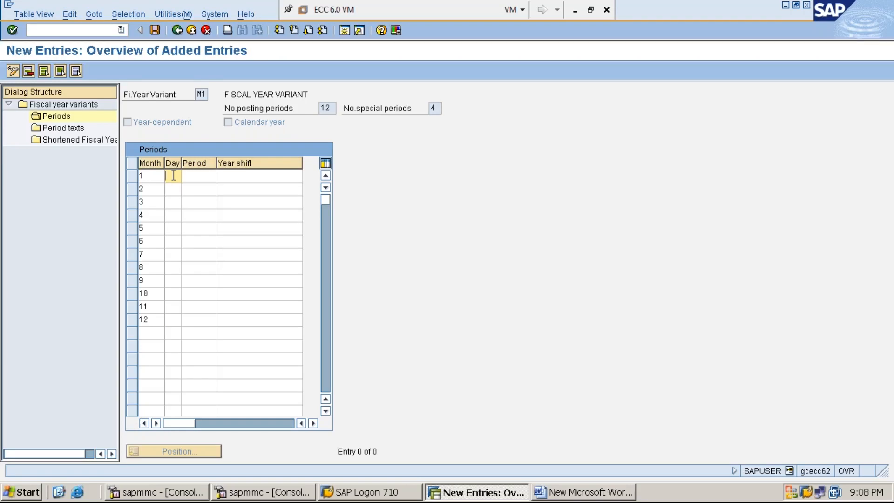
pyautogui.write('30')
pyautogui.click(176, 191)
pyautogui.write('31')
pyautogui.press('Down')
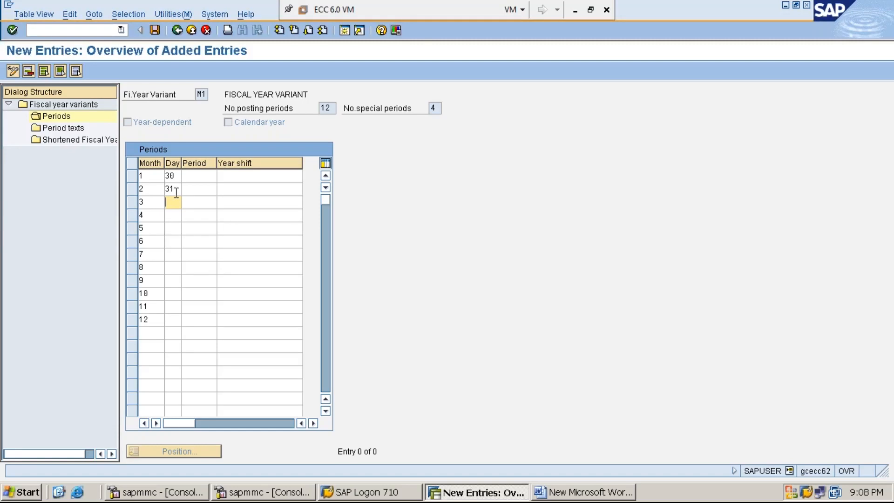
pyautogui.press('Down')
pyautogui.press('Up')
pyautogui.write('30')
pyautogui.press('Down')
pyautogui.write('31')
pyautogui.press('Down')
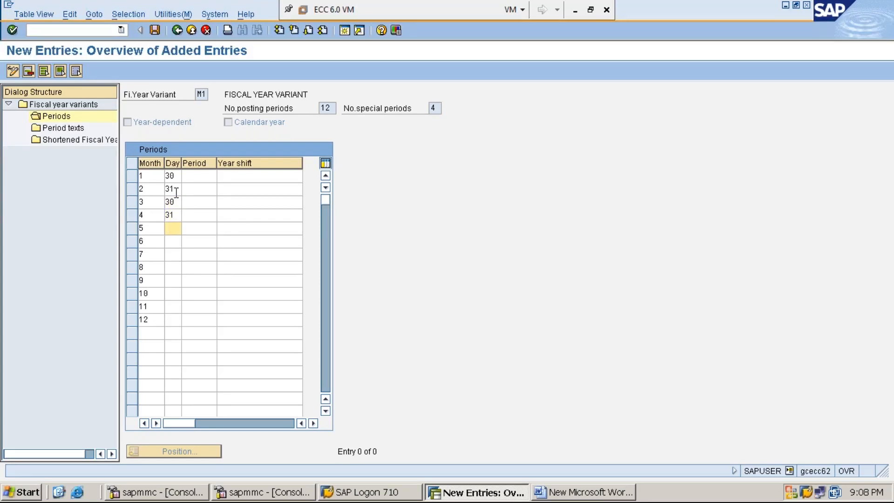
pyautogui.write('31')
pyautogui.press('Down')
pyautogui.write('30')
pyautogui.press('Down')
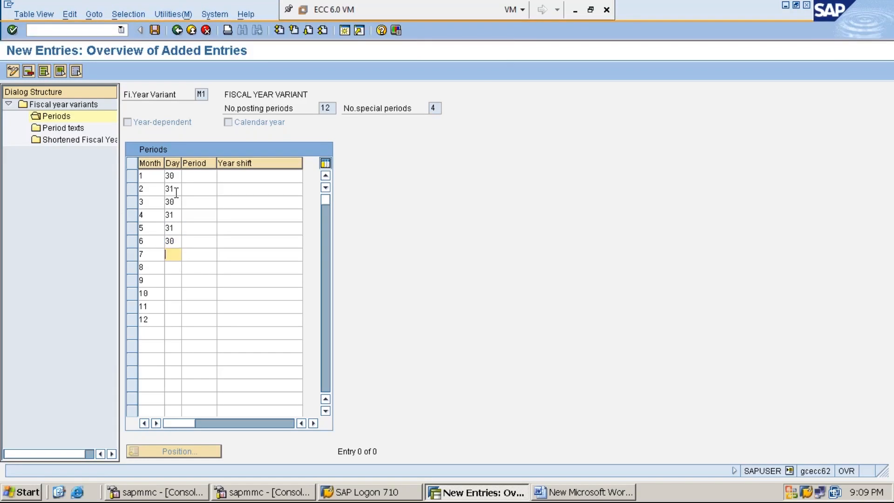
# Enter the days 31, 30, 31, 31, 28 and 31 for months 7 through 12.
pyautogui.write('31')
pyautogui.press('Down')
pyautogui.write('30')
pyautogui.press('Down')
pyautogui.write('31')
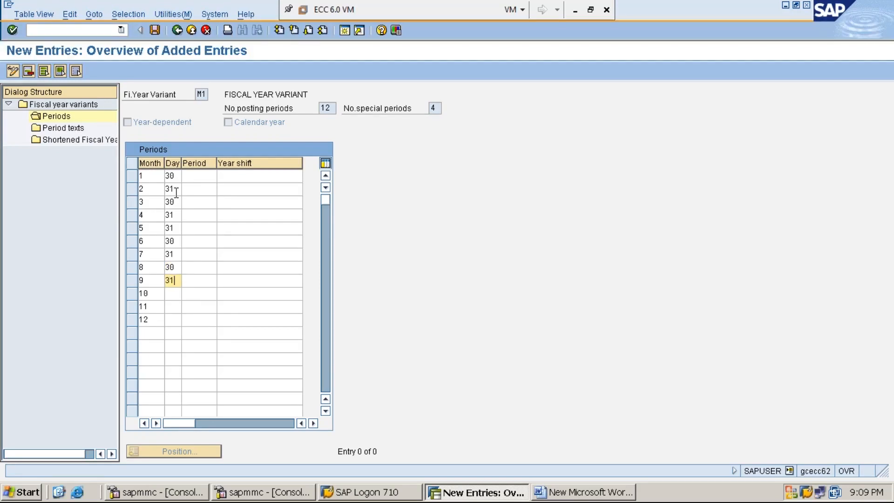
pyautogui.press('Down')
pyautogui.write('31')
pyautogui.press('Down')
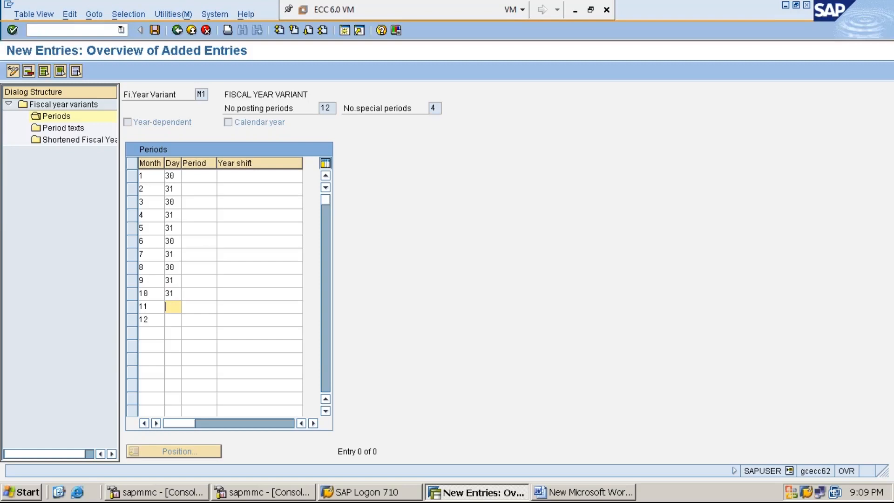
pyautogui.write('28')
pyautogui.press('Down')
pyautogui.write('31')
# Clear the day values of all twelve months in variant M1's period table.
pyautogui.click(178, 177)
pyautogui.press('BackSpace')
pyautogui.press('BackSpace')
pyautogui.press('Down')
pyautogui.press('Delete')
pyautogui.press('Down')
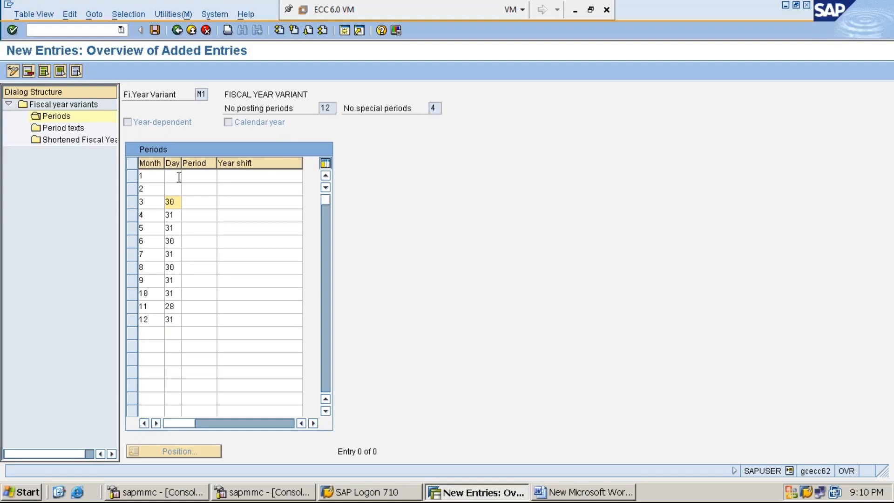
pyautogui.press('Delete')
pyautogui.press('Delete')
pyautogui.press('Down')
pyautogui.press('Delete')
pyautogui.press('Delete')
pyautogui.press('Down')
pyautogui.press('Delete')
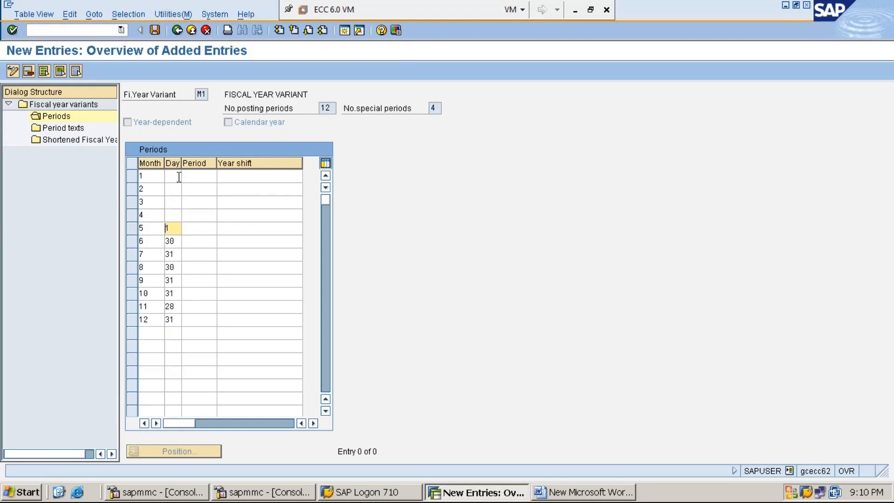
pyautogui.press('Down')
pyautogui.press('Delete')
pyautogui.press('Delete')
pyautogui.press('Down')
pyautogui.press('Delete')
pyautogui.press('Delete')
pyautogui.press('Down')
pyautogui.press('Delete')
pyautogui.press('Delete')
pyautogui.press('Down')
pyautogui.press('Delete')
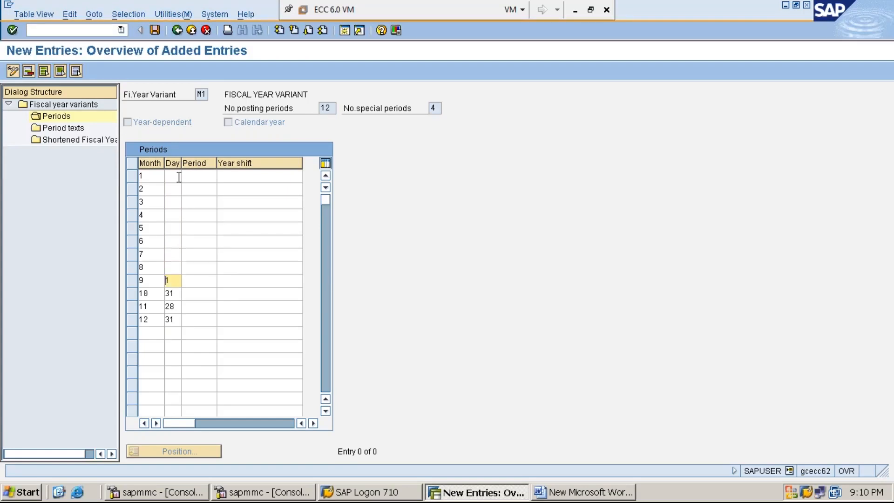
pyautogui.press('Down')
pyautogui.press('Delete')
pyautogui.press('Delete')
pyautogui.press('Down')
pyautogui.press('Delete')
pyautogui.press('Delete')
pyautogui.press('Down')
pyautogui.press('Delete')
pyautogui.press('Delete')
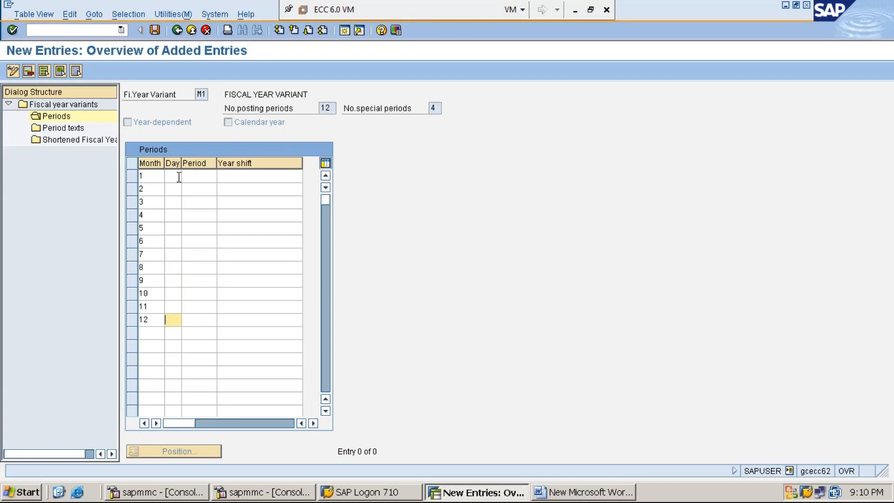
# Set the days for months 1 through 6 to 31, 28, 31, 30, 31 and 30.
pyautogui.click(179, 177)
pyautogui.write('31')
pyautogui.press('Down')
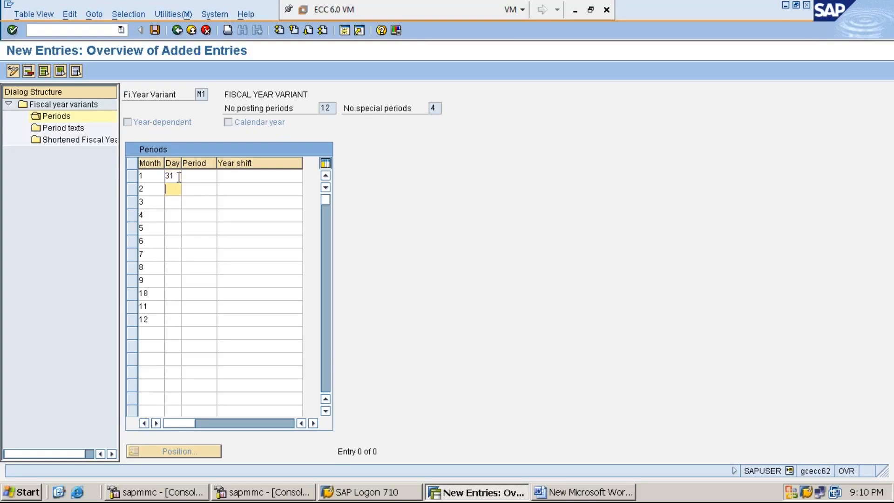
pyautogui.write('28')
pyautogui.press('Down')
pyautogui.write('31')
pyautogui.press('Down')
pyautogui.write('30')
pyautogui.press('Down')
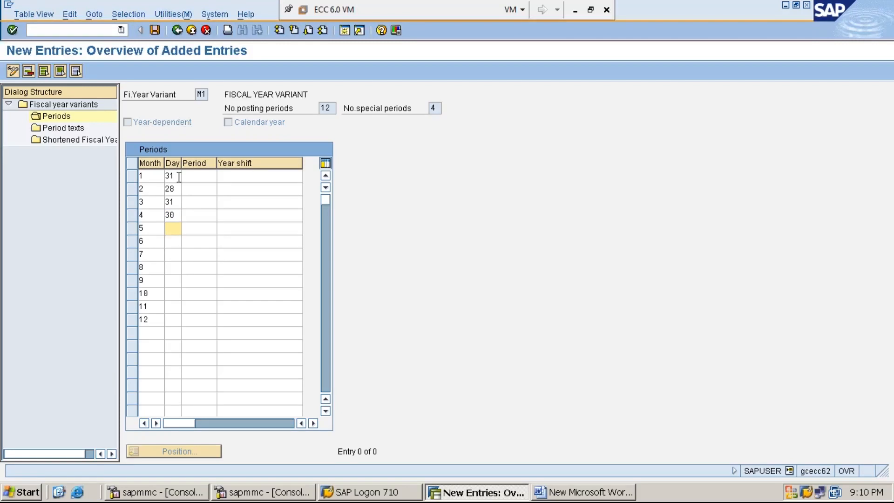
pyautogui.write('31')
pyautogui.press('Down')
pyautogui.write('30')
pyautogui.press('Down')
# Set the days for months 7 through 12 to 31, 31, 30, 31, 30 and 31.
pyautogui.write('31')
pyautogui.press('Down')
pyautogui.write('31')
pyautogui.press('Down')
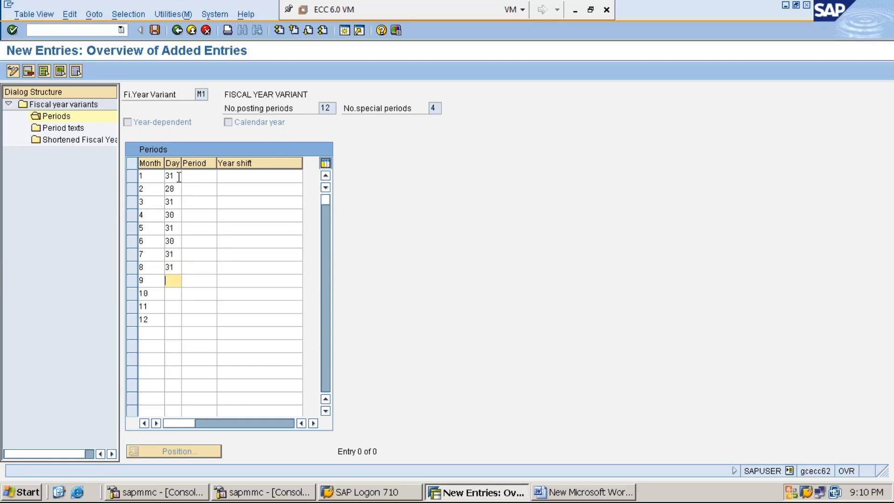
pyautogui.write('30')
pyautogui.press('Down')
pyautogui.write('31')
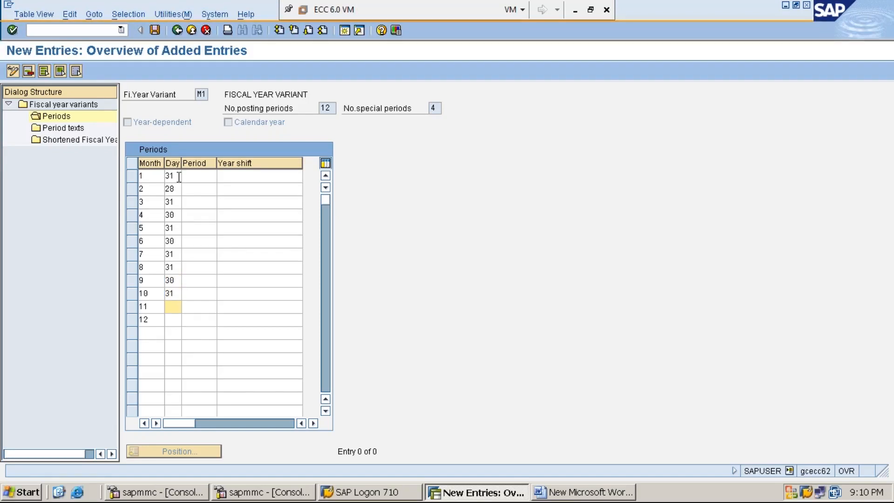
pyautogui.write('30')
pyautogui.press('Down')
pyautogui.write('31')
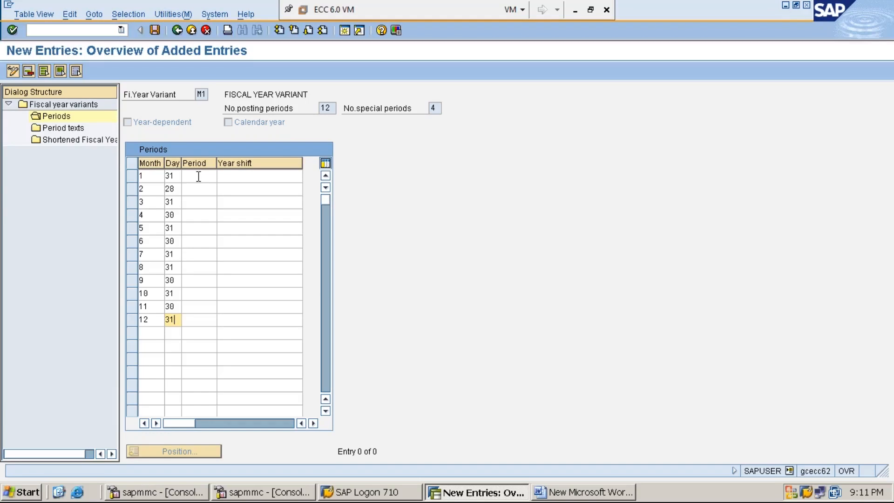
# Assign posting periods 10, 11 and 12 to months 1, 2 and 3.
pyautogui.click(199, 176)
pyautogui.write('10')
pyautogui.press('Down')
pyautogui.write('11')
pyautogui.press('Down')
pyautogui.write('12')
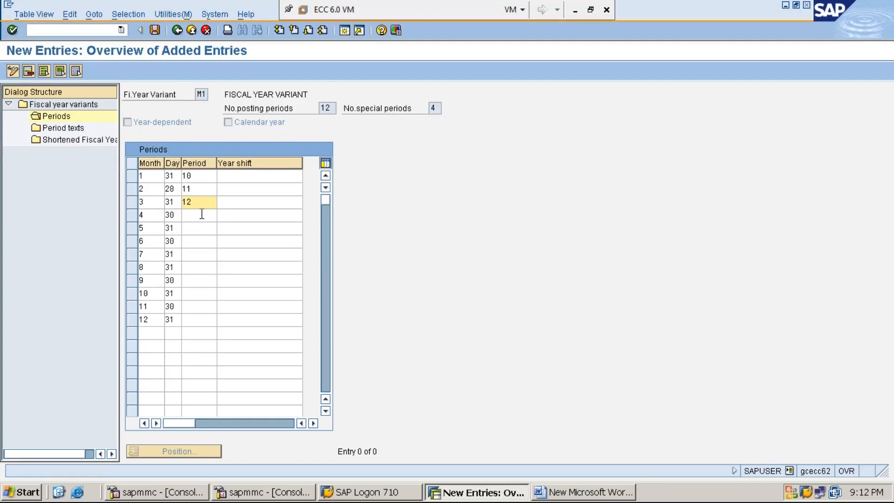
# Assign posting periods 1 through 9 in sequence to months 4 through 12.
pyautogui.click(201, 213)
pyautogui.write('1')
pyautogui.press('Down')
pyautogui.write('2')
pyautogui.press('Down')
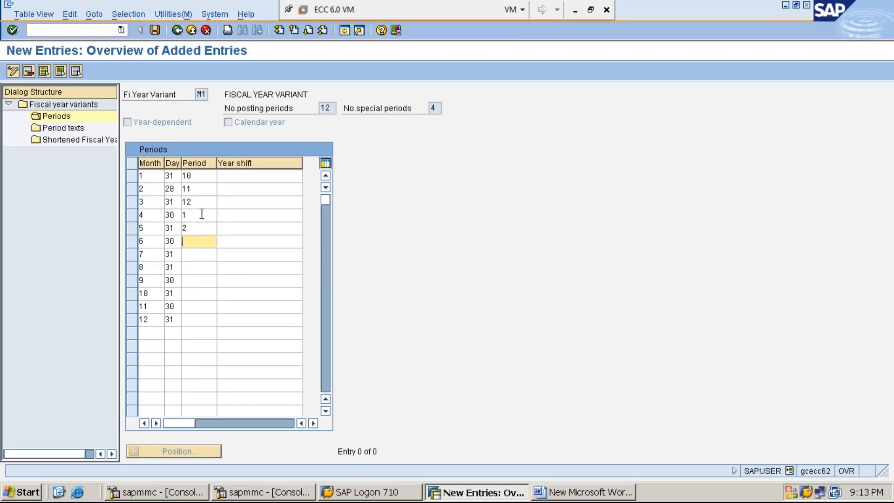
pyautogui.write('3')
pyautogui.press('Down')
pyautogui.write('4')
pyautogui.press('Down')
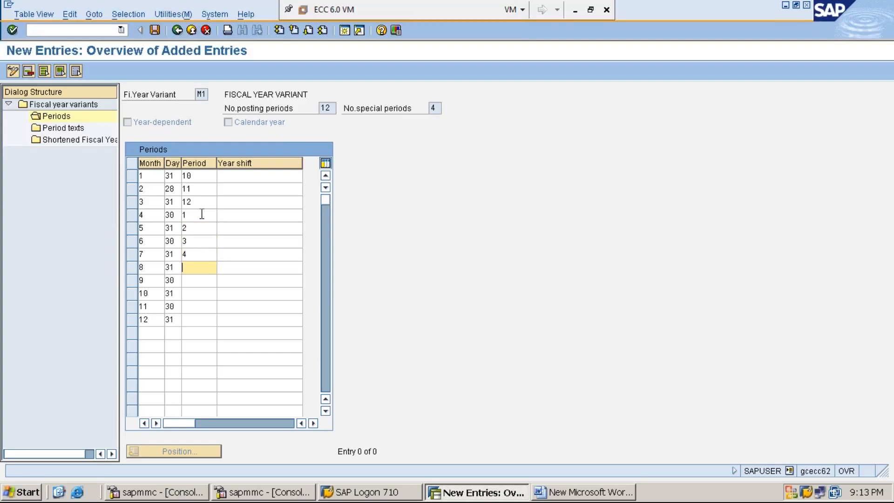
pyautogui.write('5')
pyautogui.press('Down')
pyautogui.write('6')
pyautogui.press('Down')
pyautogui.write('7')
pyautogui.press('Down')
pyautogui.write('8')
pyautogui.press('Down')
pyautogui.write('9')
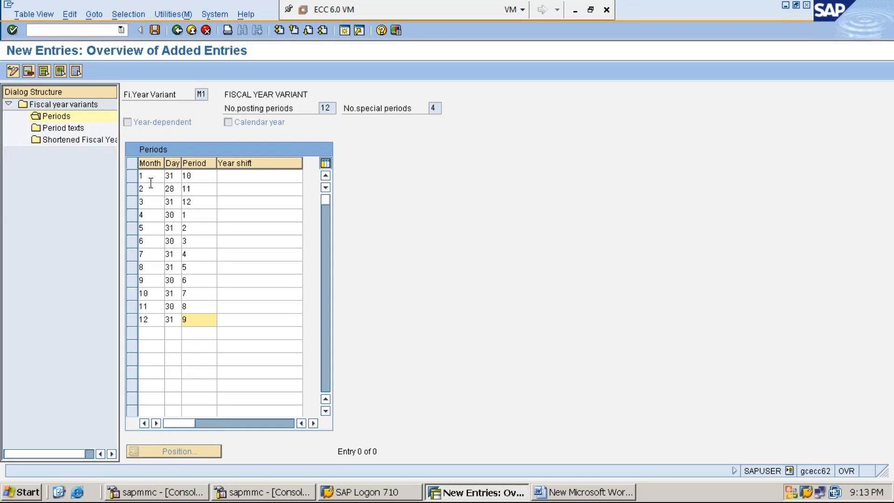
pyautogui.click(151, 190)
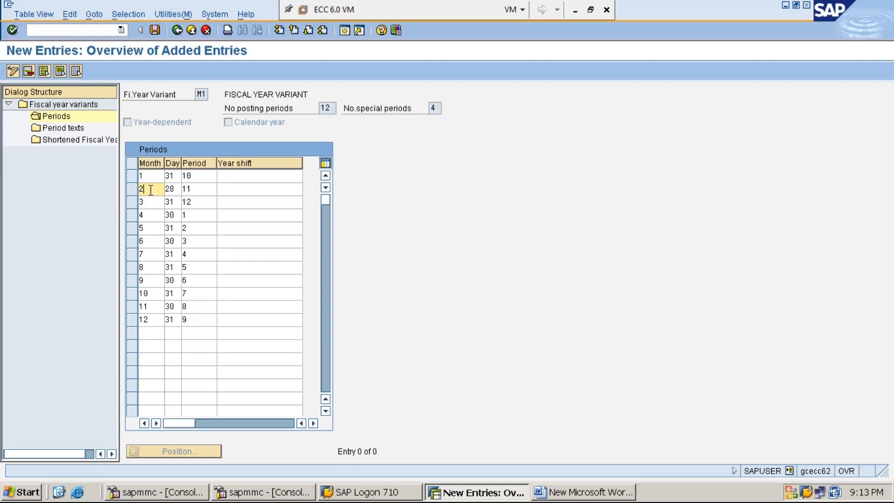
pyautogui.press('Down')
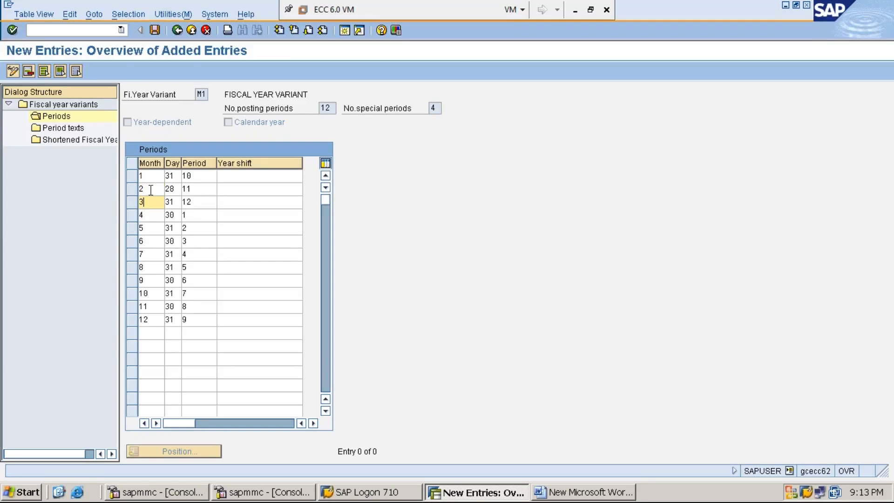
# Review the period table row by row from month 3 through month 12.
pyautogui.press('Down')
pyautogui.press('Down')
pyautogui.press('Down')
pyautogui.press('Down')
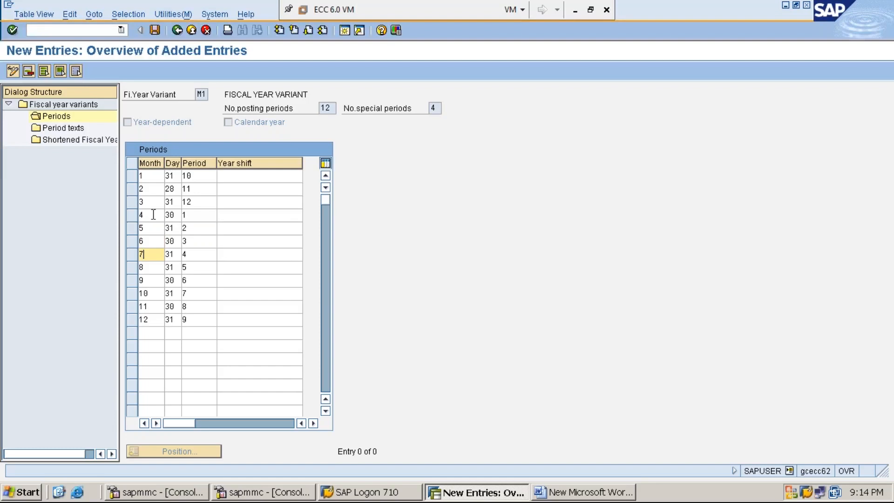
pyautogui.press('Down')
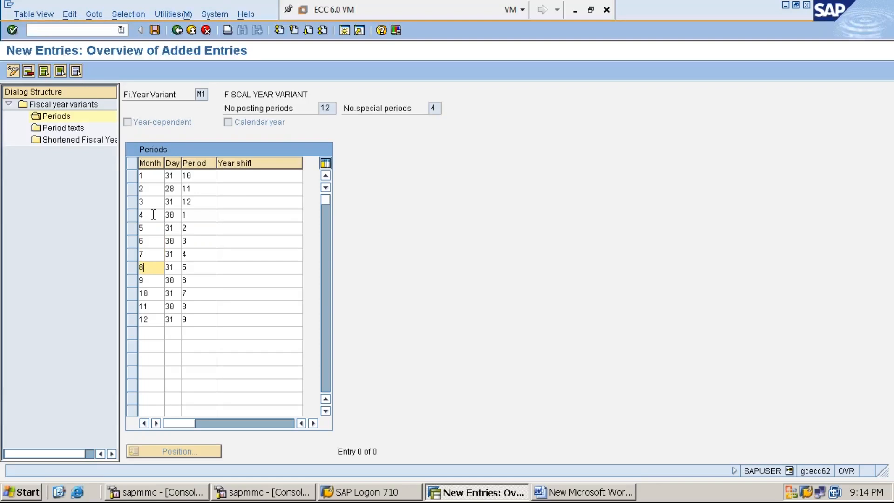
pyautogui.press('Down')
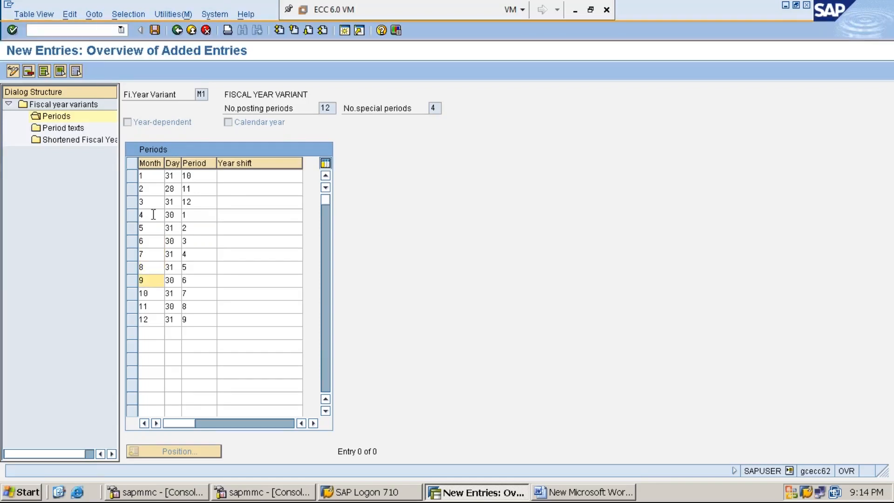
pyautogui.press('Down')
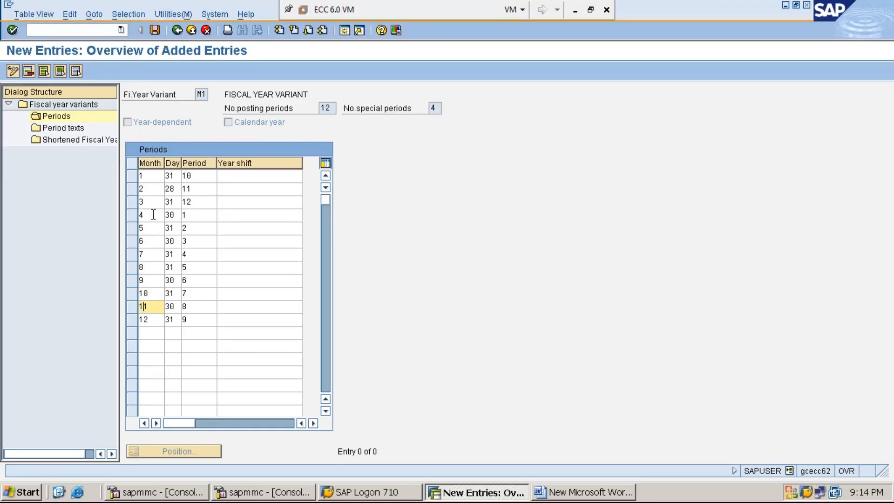
pyautogui.press('Down')
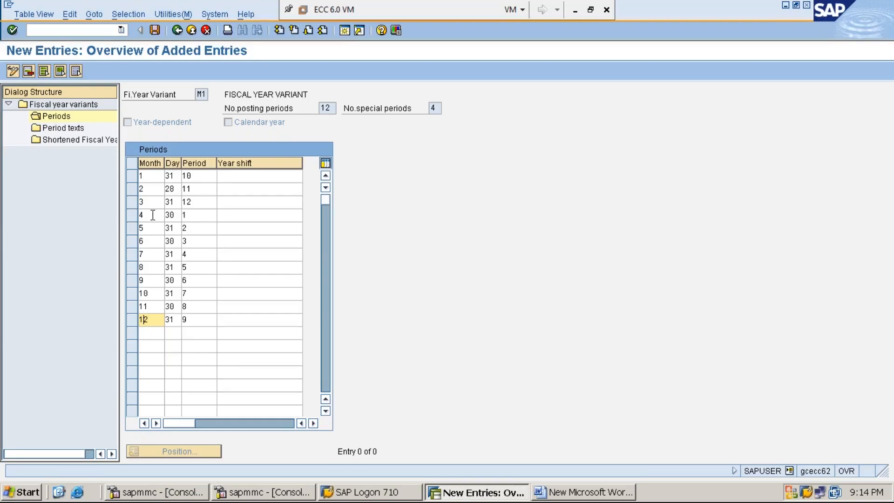
# Compare month 4 with its assigned posting period in the period table.
pyautogui.click(153, 216)
pyautogui.click(196, 215)
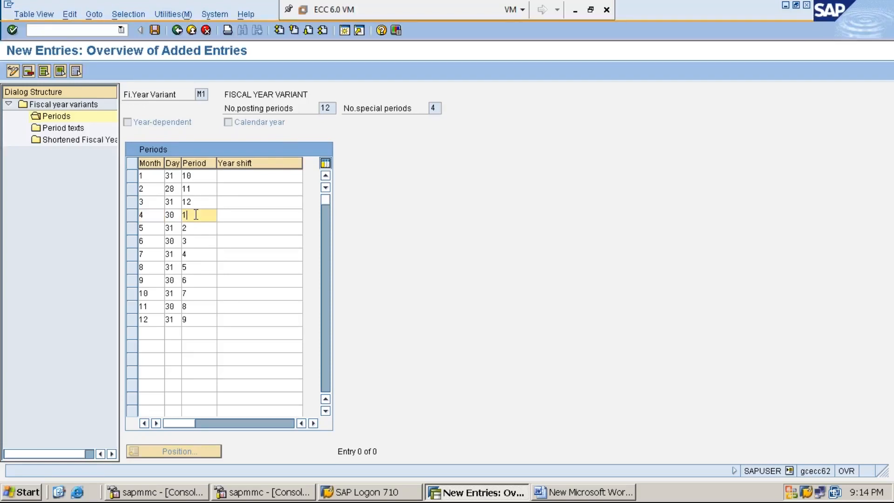
pyautogui.click(150, 214)
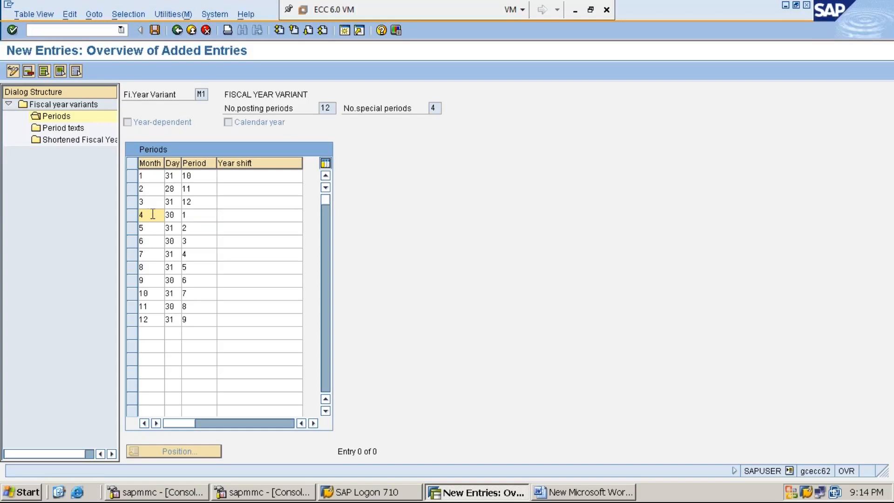
pyautogui.click(191, 214)
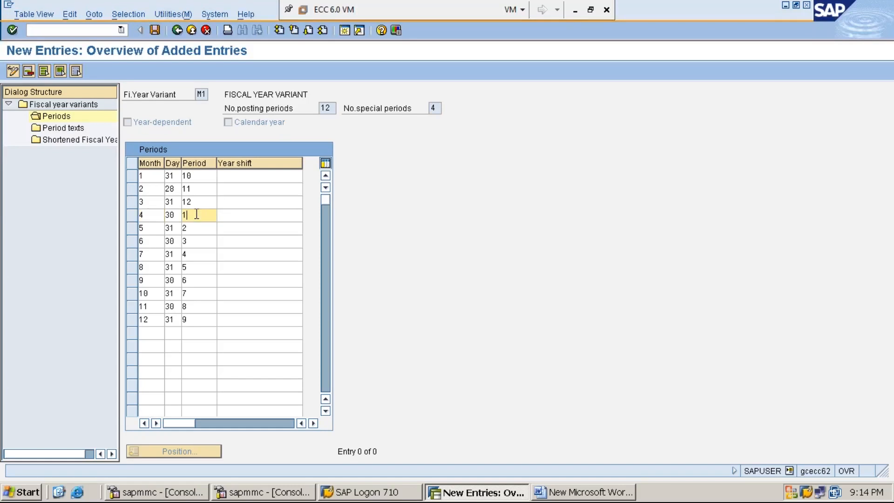
pyautogui.click(148, 216)
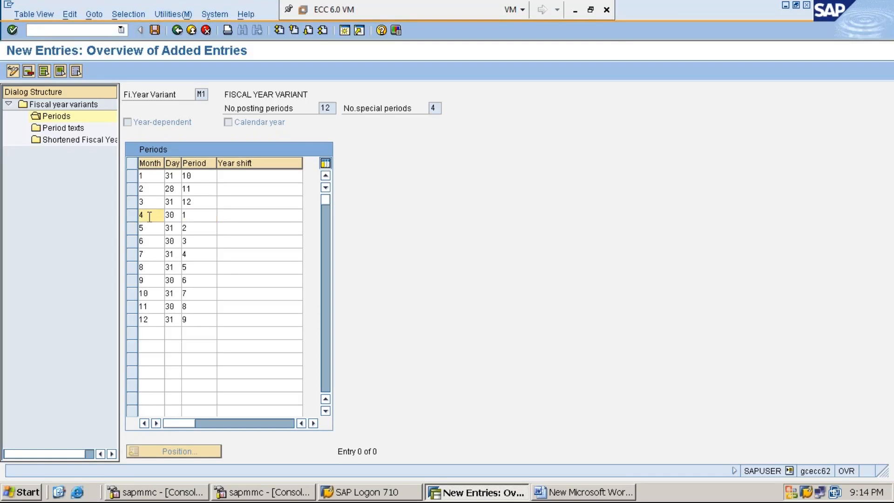
pyautogui.click(203, 218)
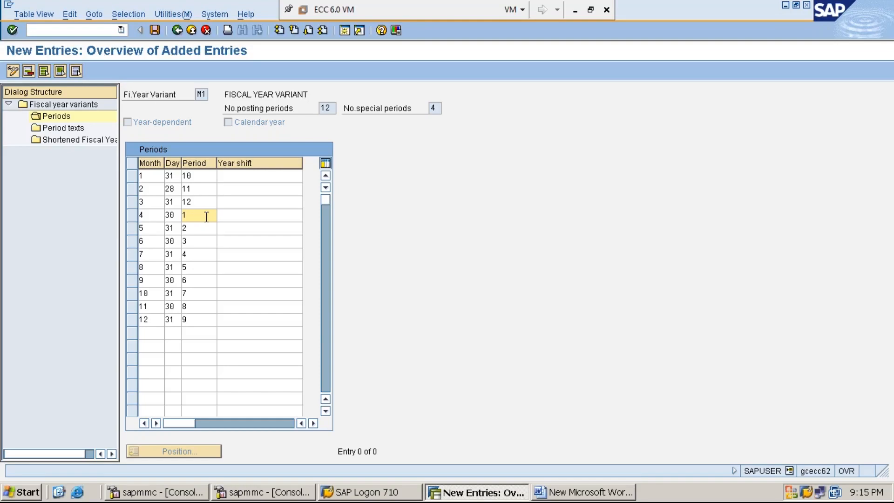
pyautogui.click(152, 217)
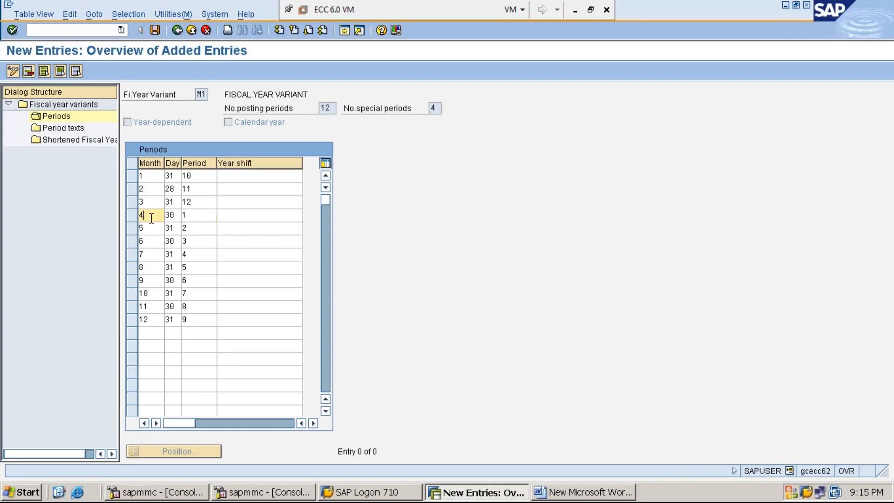
pyautogui.click(198, 216)
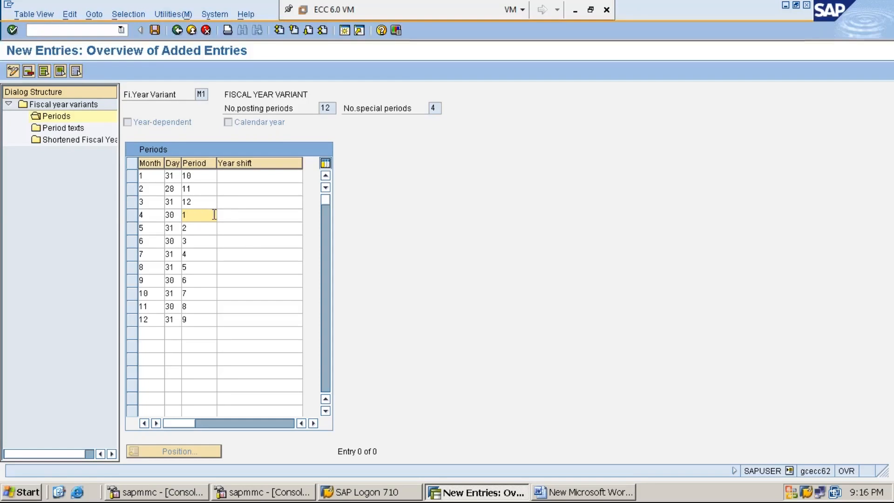
# Set the year shift to -1 for months 1, 2 and 3.
pyautogui.click(234, 212)
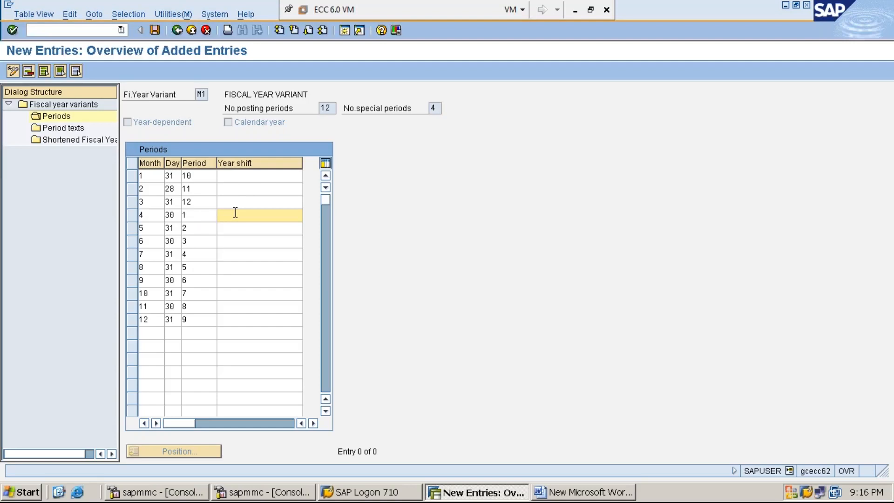
pyautogui.click(252, 177)
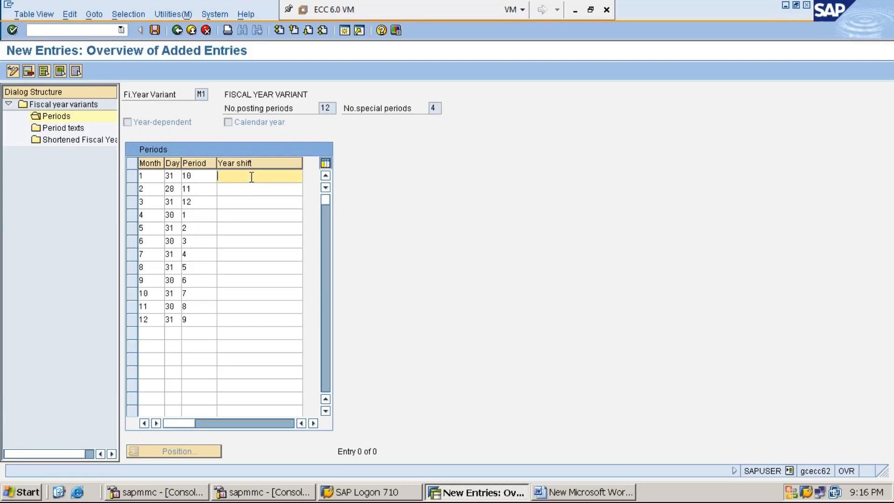
pyautogui.write('-1')
pyautogui.press('Down')
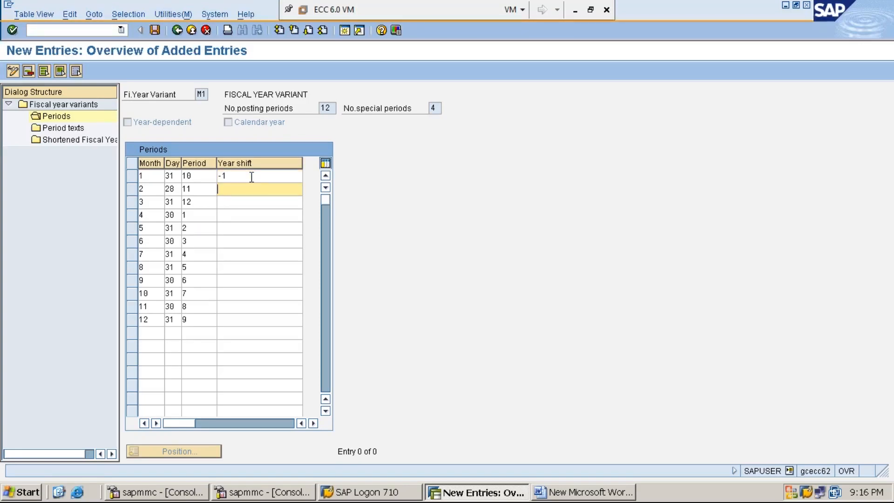
pyautogui.write('-1')
pyautogui.press('Down')
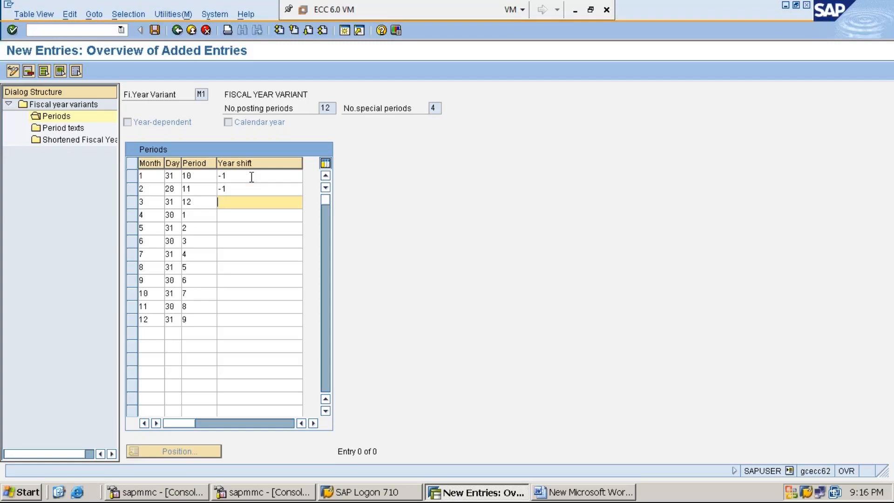
pyautogui.write('-1')
# Set the year shift to 0 for months 4 through 12.
pyautogui.press('Down')
pyautogui.write('0')
pyautogui.press('Down')
pyautogui.write('0')
pyautogui.press('Down')
pyautogui.write('0')
pyautogui.press('Down')
pyautogui.write('0')
pyautogui.press('Down')
pyautogui.write('0')
pyautogui.press('Down')
pyautogui.write('0')
pyautogui.press('Down')
pyautogui.write('0')
pyautogui.press('Down')
pyautogui.write('0')
pyautogui.press('Down')
pyautogui.write('0')
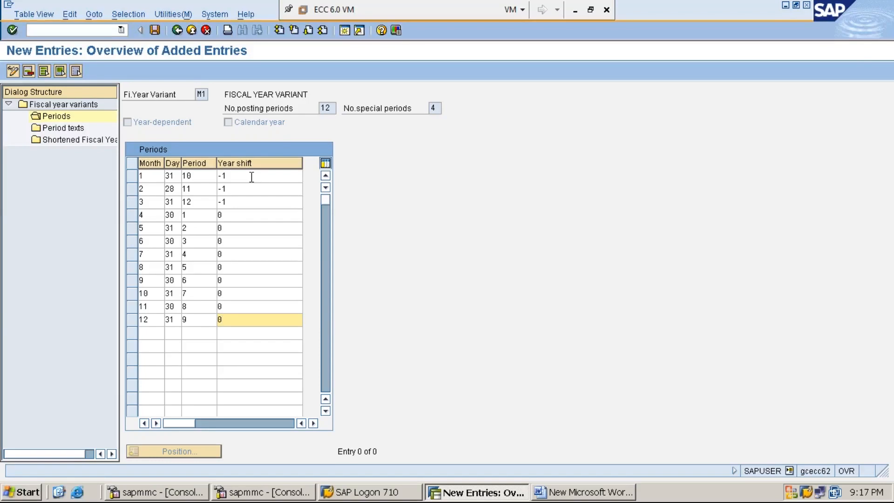
# Save the period table of fiscal year variant M1.
pyautogui.click(199, 177)
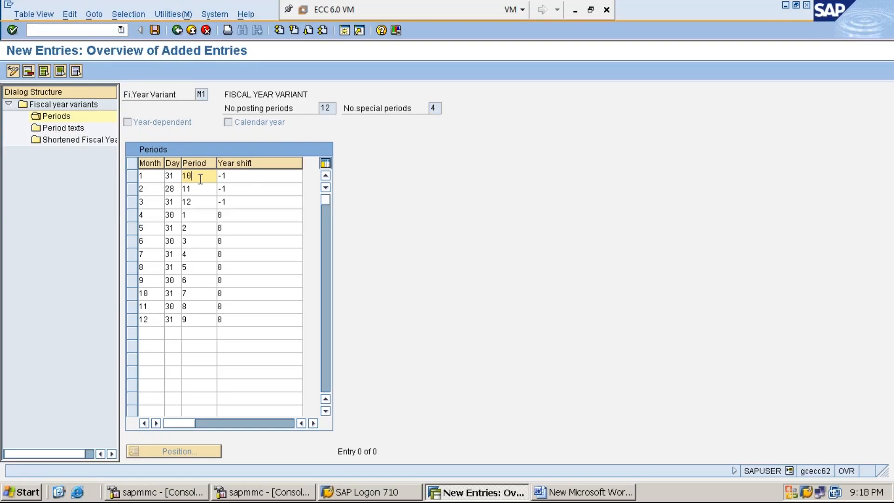
pyautogui.click(249, 178)
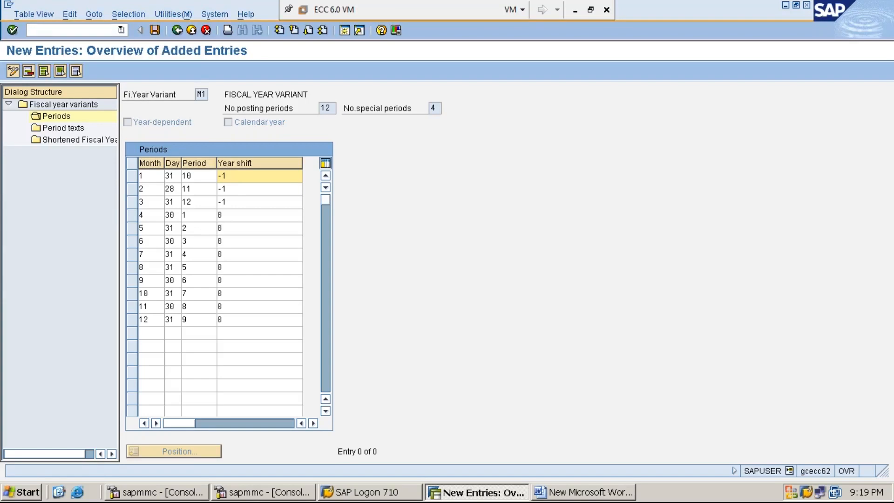
pyautogui.click(201, 94)
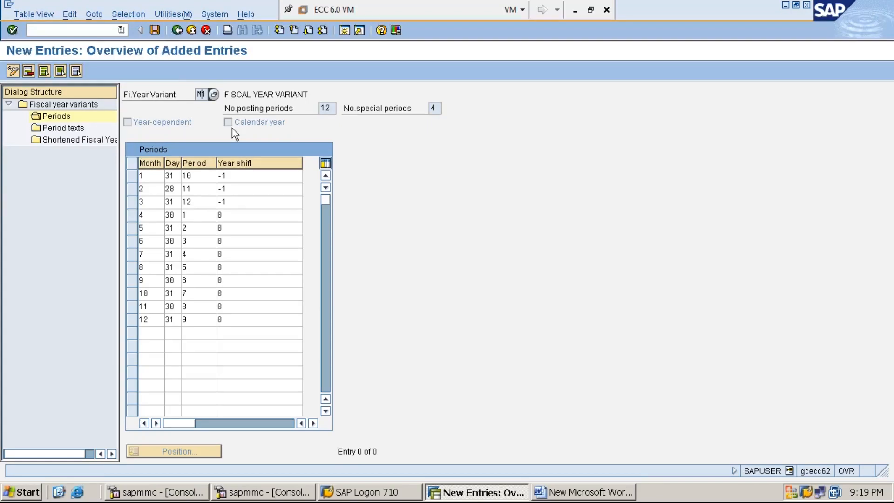
pyautogui.click(155, 30)
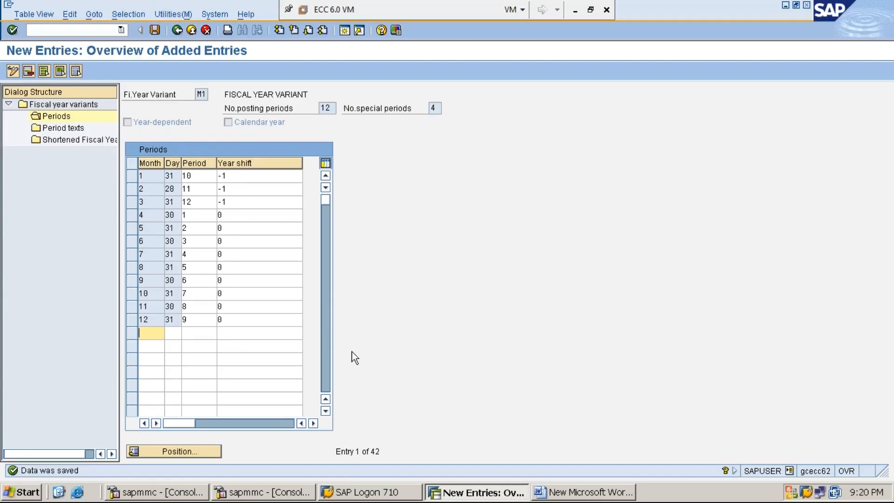
# Start new period text entries for variant M1 and enter periods 1 through 6.
pyautogui.doubleClick(70, 128)
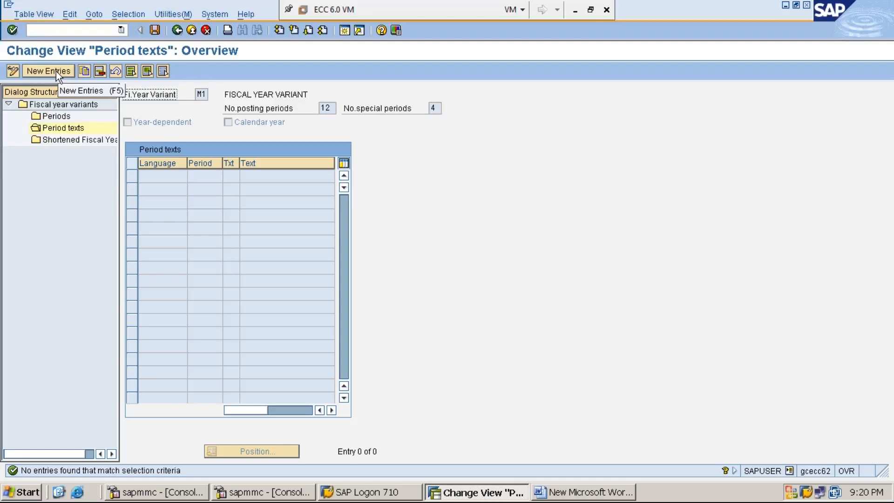
pyautogui.click(56, 72)
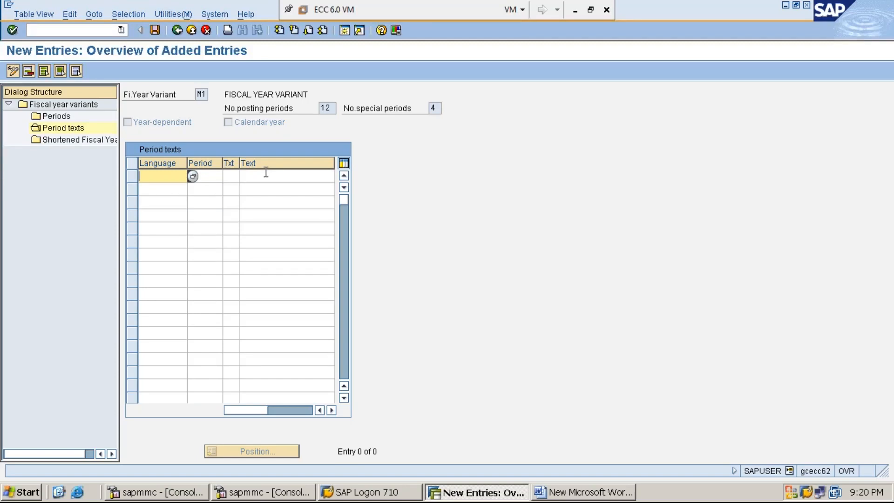
pyautogui.click(207, 177)
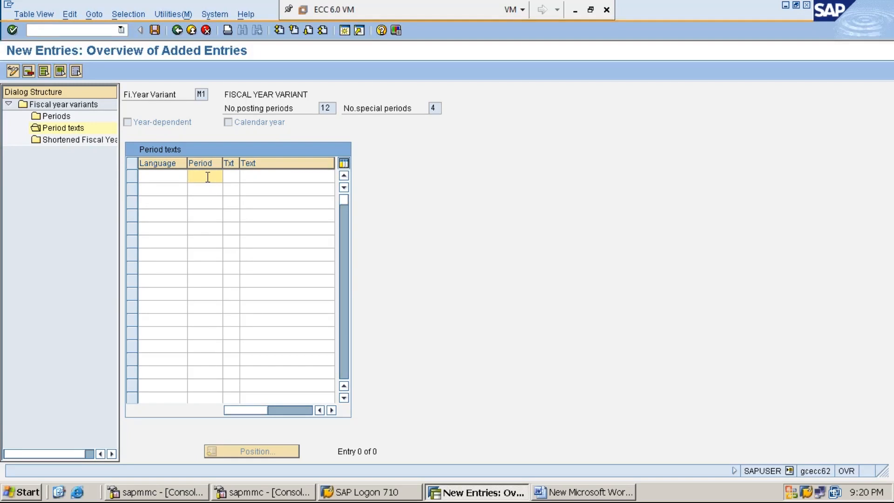
pyautogui.write('1')
pyautogui.press('Down')
pyautogui.write('2')
pyautogui.press('Down')
pyautogui.write('3')
pyautogui.press('Down')
pyautogui.write('4')
pyautogui.press('Down')
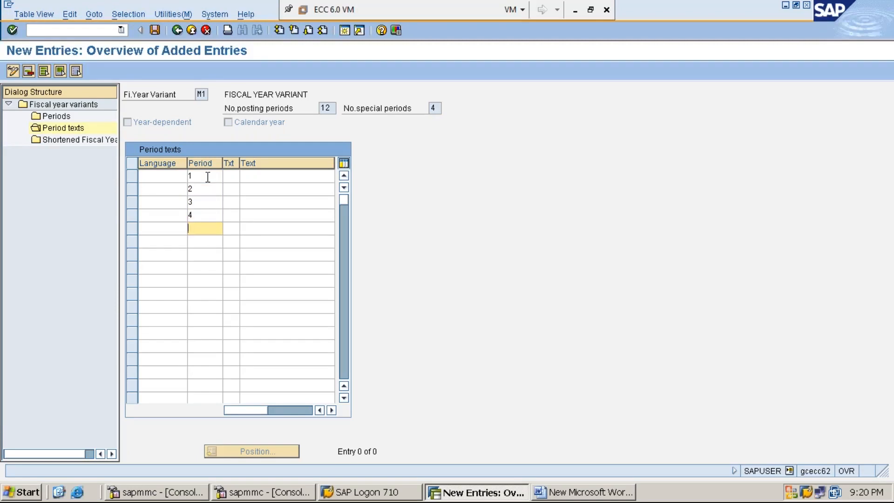
pyautogui.write('5')
pyautogui.press('Down')
pyautogui.write('6')
# Enter periods 7 through 12 in the following rows of the period texts table.
pyautogui.press('Down')
pyautogui.write('7')
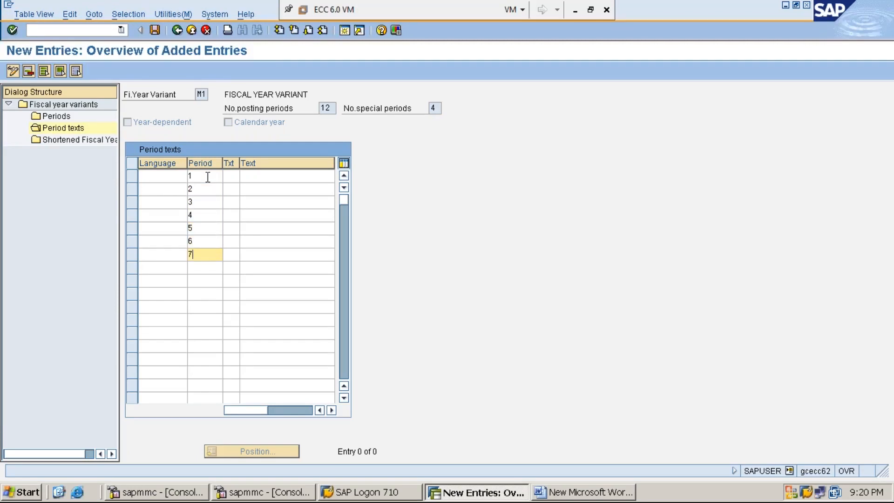
pyautogui.press('Down')
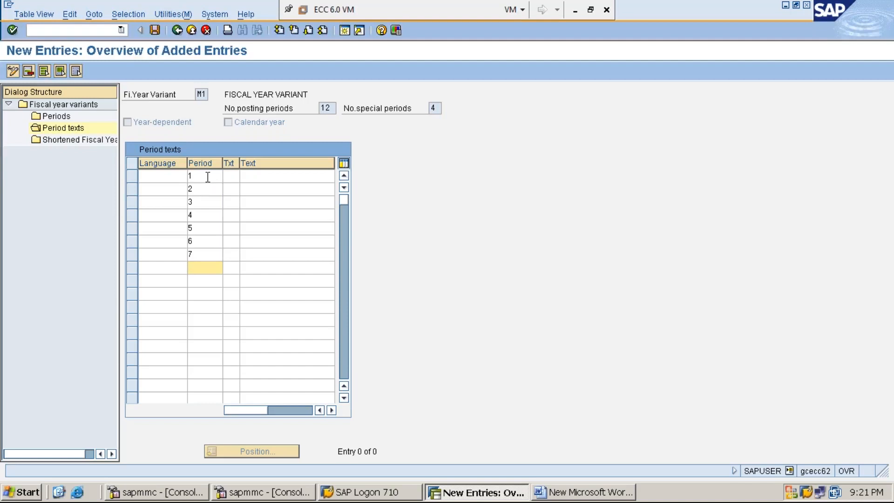
pyautogui.write('8')
pyautogui.press('Down')
pyautogui.write('9')
pyautogui.press('Down')
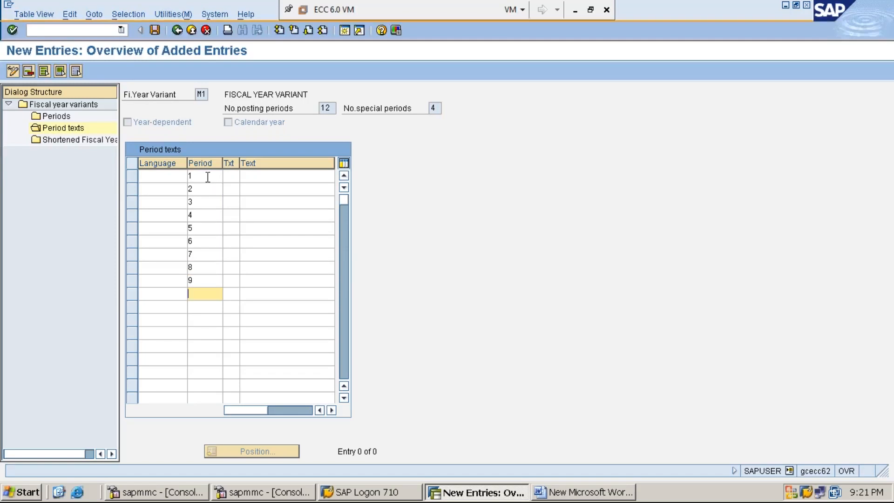
pyautogui.write('10')
pyautogui.press('Down')
pyautogui.write('11')
pyautogui.press('Down')
pyautogui.write('12')
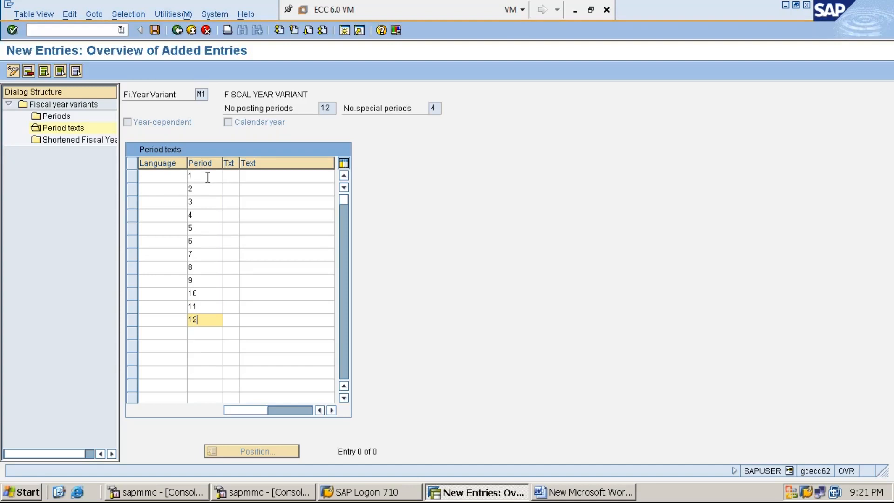
# Add the special periods 13, 14, 15 and 16 to the period texts table.
pyautogui.press('Down')
pyautogui.write('13')
pyautogui.press('Down')
pyautogui.write('14')
pyautogui.press('Down')
pyautogui.write('15')
pyautogui.press('Down')
pyautogui.write('16')
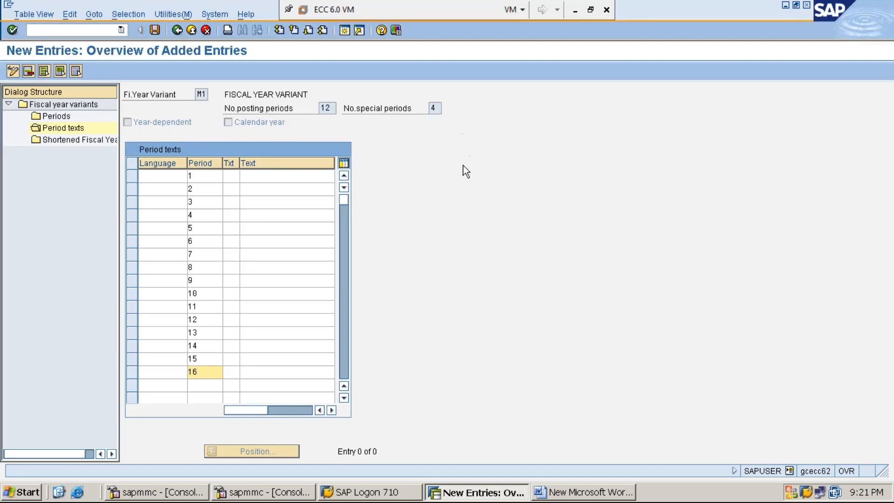
# Set the language to EN for periods 1 through 6 in the period texts table.
pyautogui.click(160, 176)
pyautogui.write('EN')
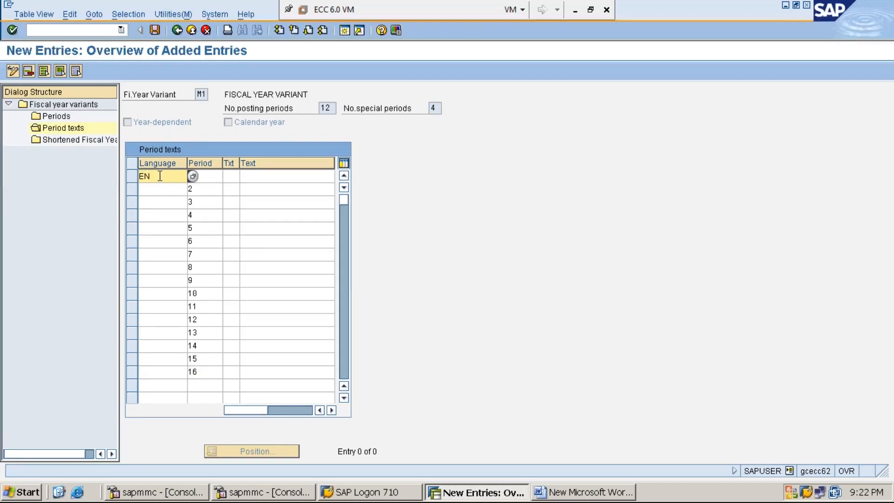
pyautogui.press('Down')
pyautogui.write('EN')
pyautogui.press('Down')
pyautogui.write('EN')
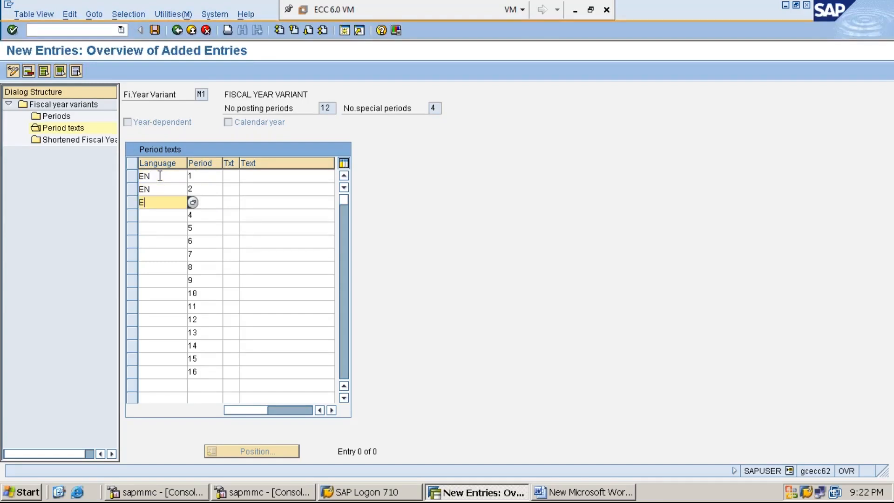
pyautogui.press('Down')
pyautogui.write('EN')
pyautogui.press('Down')
pyautogui.write('EN')
pyautogui.press('Down')
pyautogui.write('EN')
# Set the language to EN for periods 7 through 12 in the period texts table.
pyautogui.press('Down')
pyautogui.write('EN')
pyautogui.press('Down')
pyautogui.write('EN')
pyautogui.press('Down')
pyautogui.write('EN')
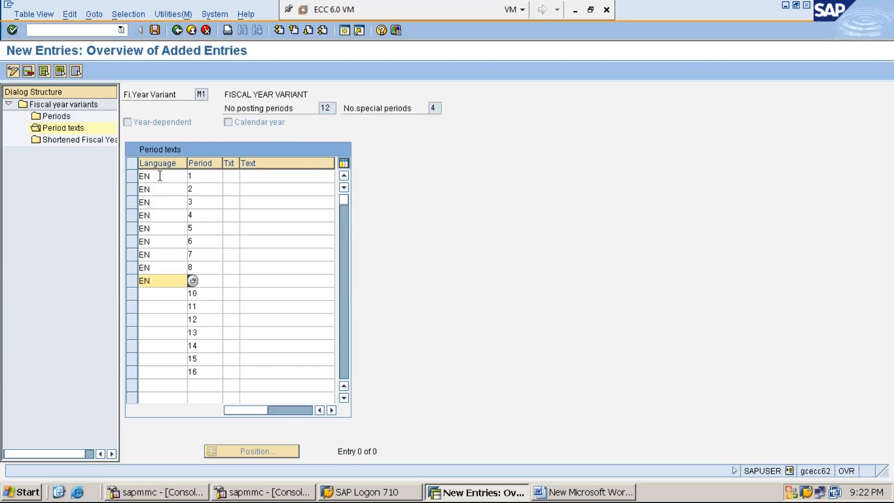
pyautogui.press('Down')
pyautogui.write('EN')
pyautogui.press('Down')
pyautogui.write('EN')
pyautogui.press('Down')
pyautogui.write('EN')
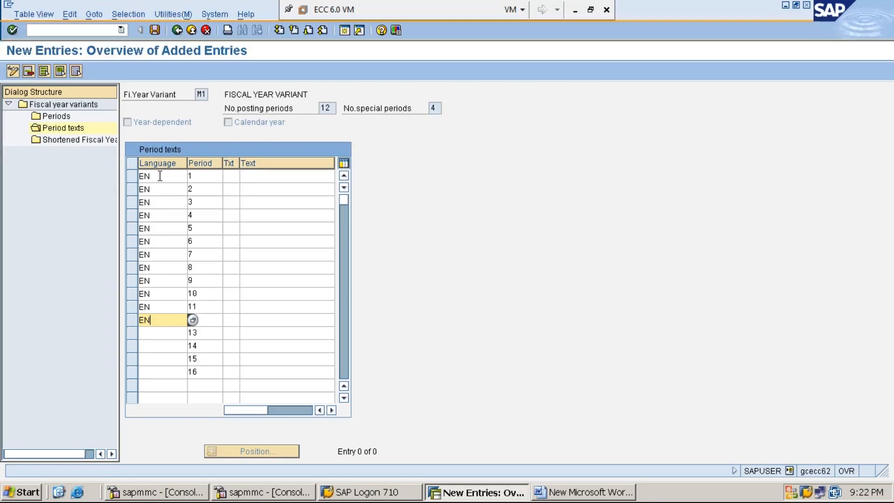
# Set the language to EN for the special periods 13 through 16.
pyautogui.press('Down')
pyautogui.write('EN')
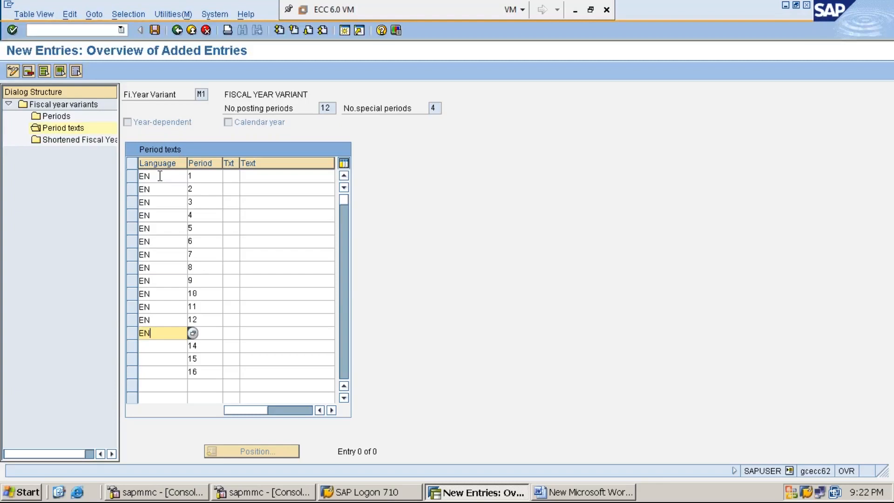
pyautogui.press('Down')
pyautogui.write('EN')
pyautogui.press('Down')
pyautogui.write('EN')
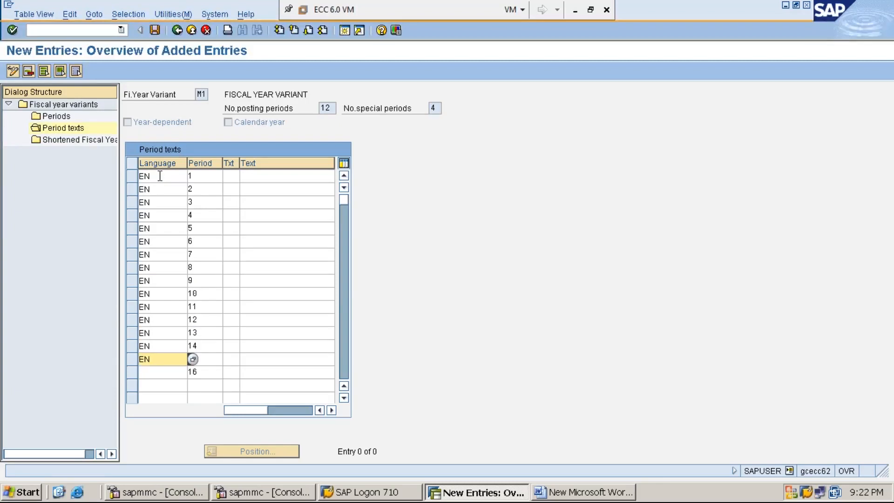
pyautogui.press('Down')
pyautogui.write('EN')
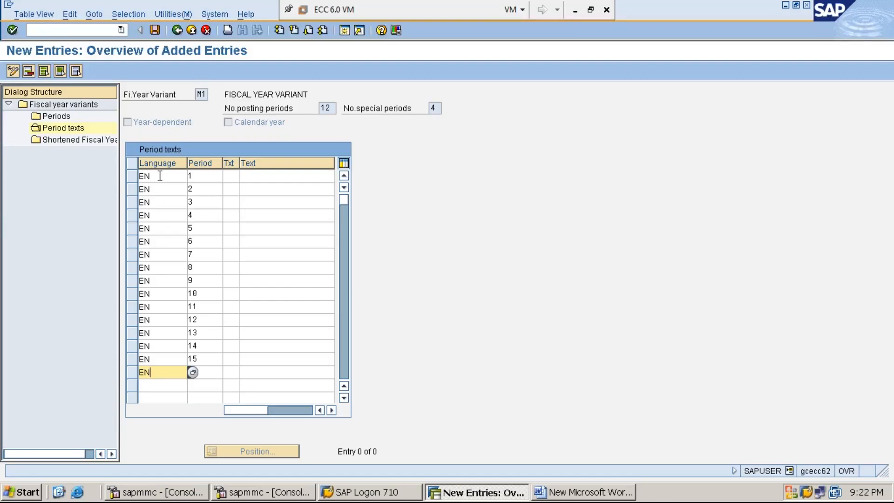
# Enter the short texts APR, MAY, JUN, JUL, AUG and SEP for periods 1 through 6.
pyautogui.click(232, 176)
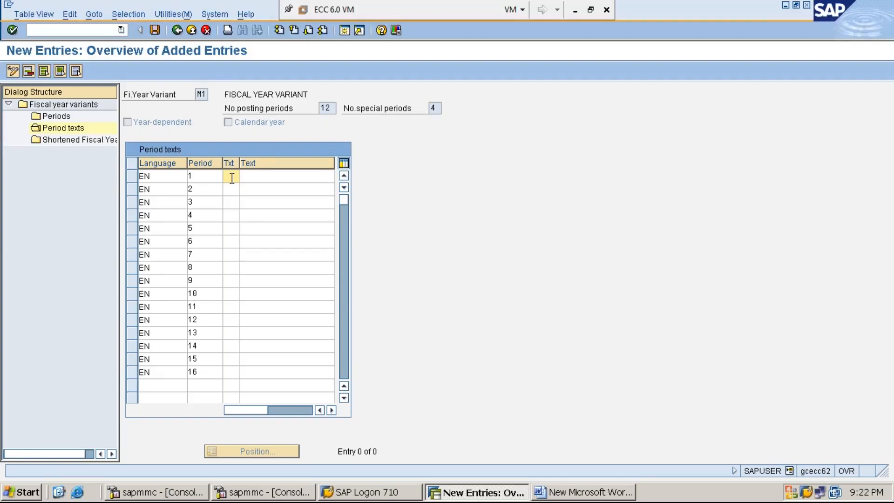
pyautogui.write('APR')
pyautogui.click(235, 188)
pyautogui.write('MAY')
pyautogui.press('Down')
pyautogui.write('JUN')
pyautogui.press('Down')
pyautogui.write('JUL')
pyautogui.press('Down')
pyautogui.write('AUG')
pyautogui.press('Down')
pyautogui.write('SEP')
# Enter the short texts OCT, NOV, DEC, JAN, FEB and MAR for periods 7 through 12.
pyautogui.press('Down')
pyautogui.write('OCT')
pyautogui.press('Down')
pyautogui.write('NOV')
pyautogui.press('Down')
pyautogui.write('DEC')
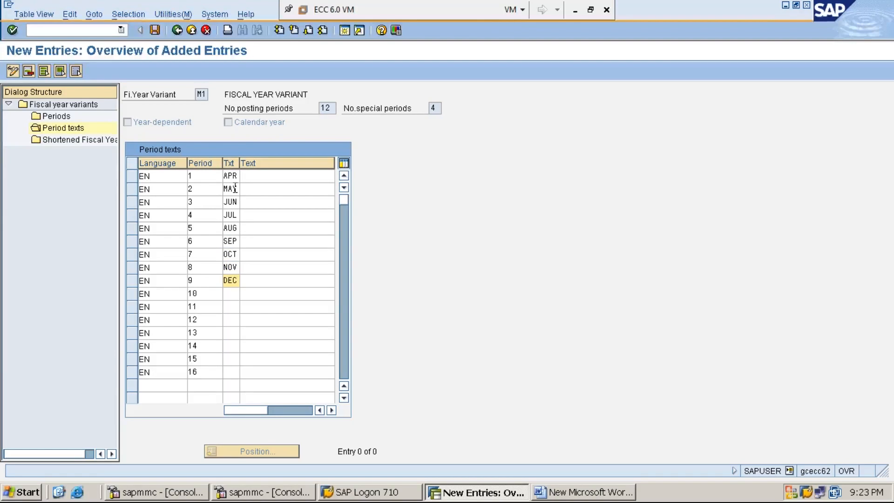
pyautogui.press('Down')
pyautogui.write('JAN')
pyautogui.press('Down')
pyautogui.write('FEB')
pyautogui.press('Down')
pyautogui.write('MAR')
# Enter the short texts SP1, SP2, SP3 and SP4 for the special periods 13 through 16.
pyautogui.press('Down')
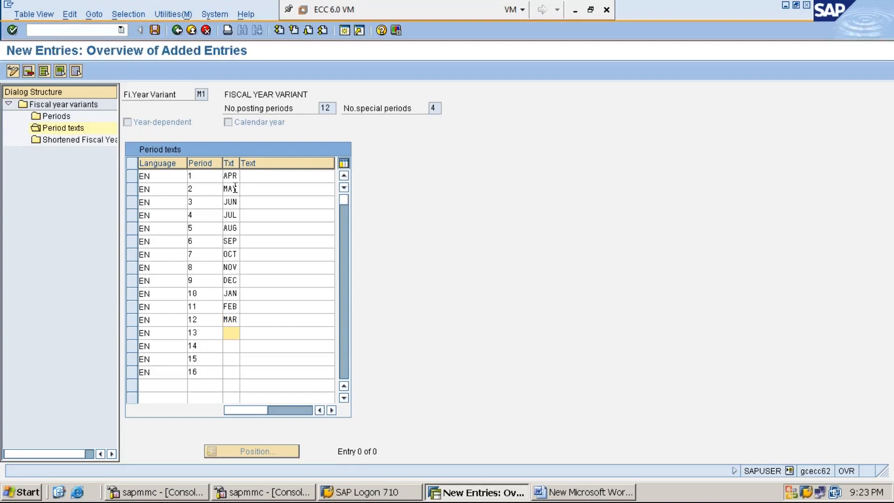
pyautogui.write('SP1')
pyautogui.press('Down')
pyautogui.write('SP2')
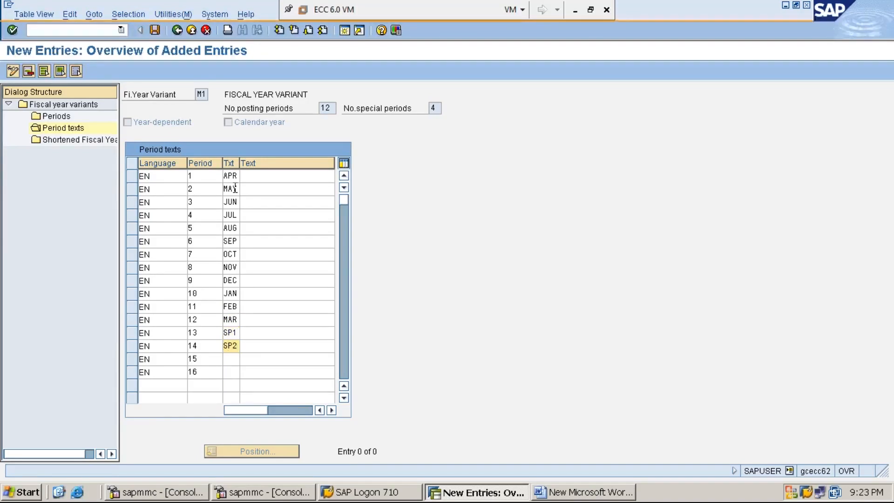
pyautogui.press('Down')
pyautogui.write('SP3')
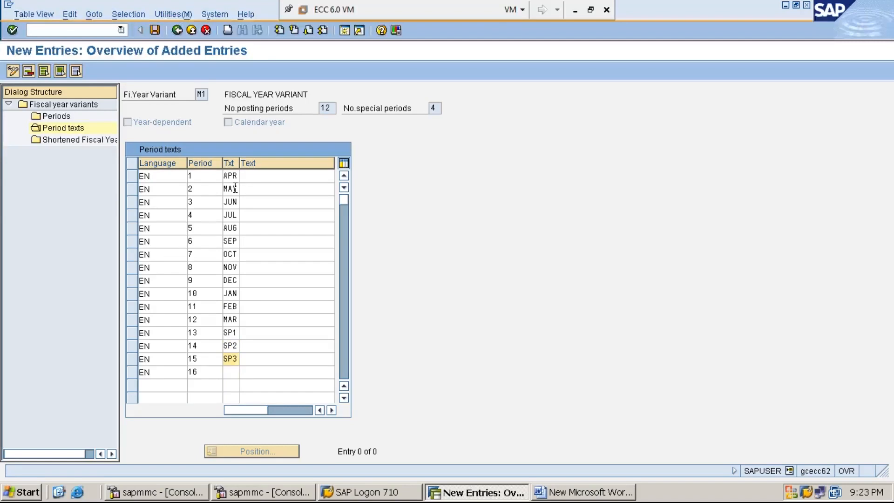
pyautogui.press('Down')
pyautogui.write('SP4')
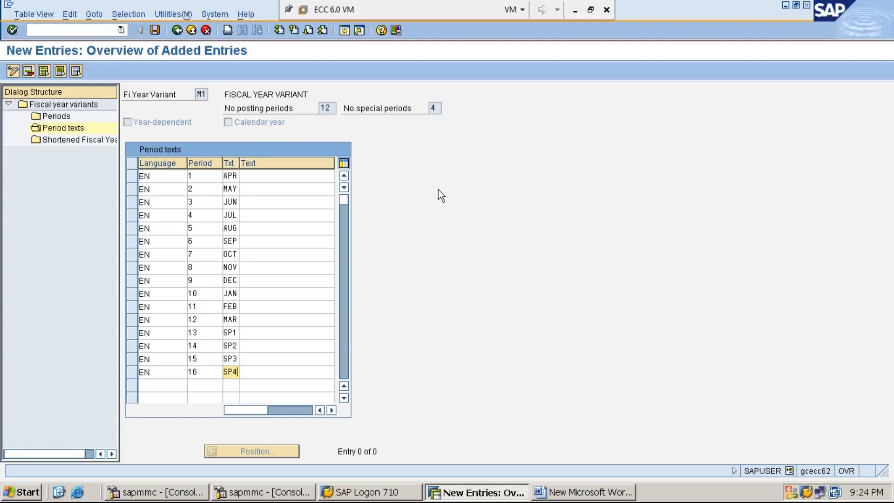
# Enter the long texts APRIL, MAY and JUNE for periods 1 through 3.
pyautogui.click(259, 180)
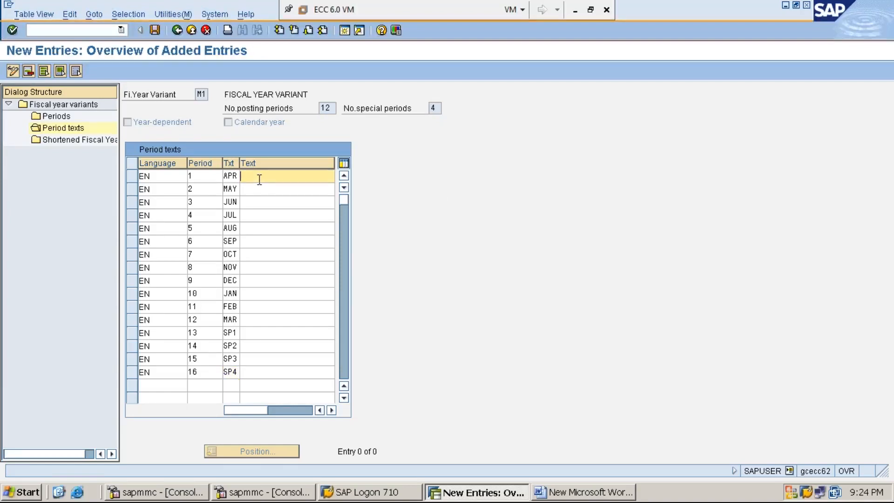
pyautogui.write('APRIL')
pyautogui.press('Down')
pyautogui.write('MAY')
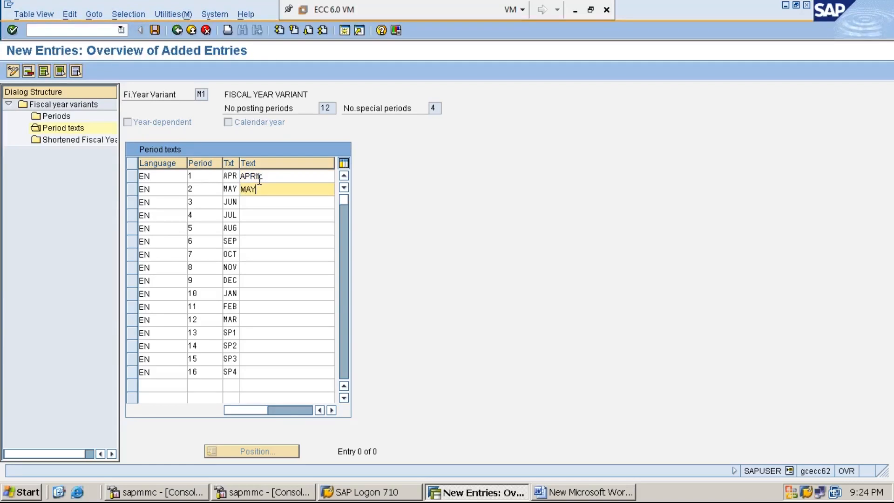
pyautogui.press('Down')
pyautogui.write('E')
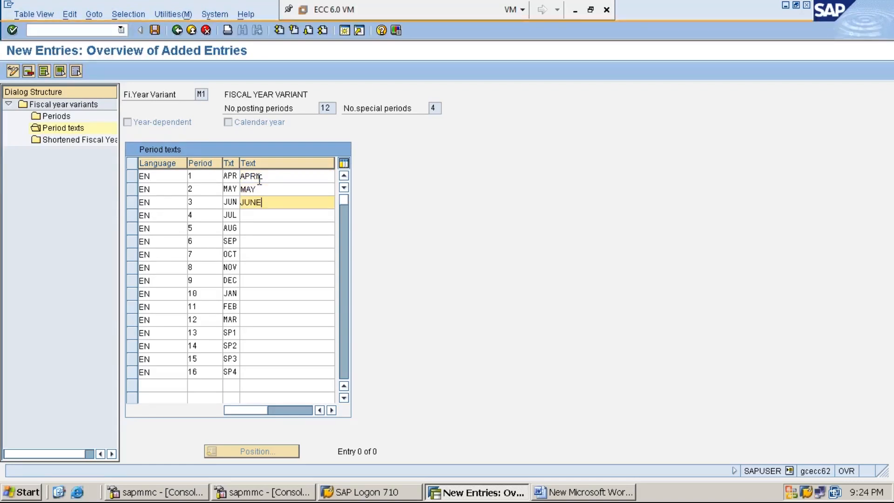
# Enter the long texts JULY, AUGUST and SEPTEMBER for periods 4 through 6.
pyautogui.press('Down')
pyautogui.write('JULY')
pyautogui.press('Down')
pyautogui.write('AUGUST')
pyautogui.press('Down')
pyautogui.write('SEPTEMEB')
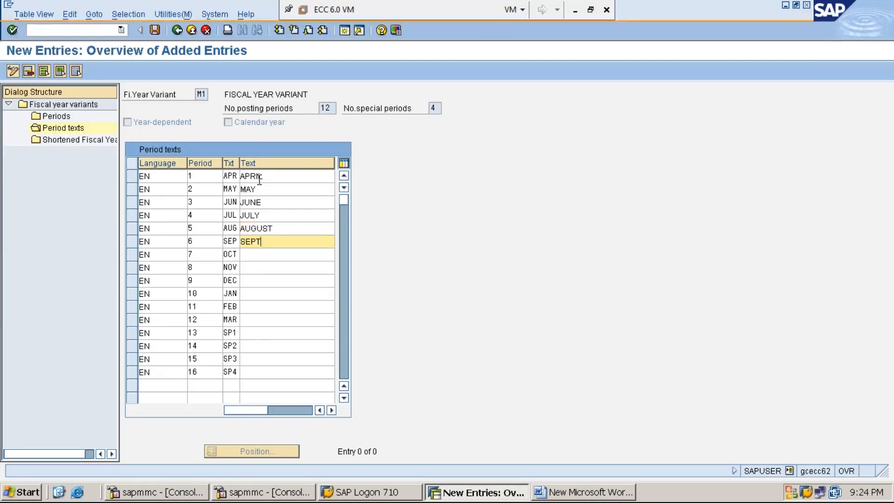
pyautogui.press('BackSpace')
pyautogui.press('BackSpace')
pyautogui.press('BackSpace')
pyautogui.write('MBER')
# Enter the long texts OCTOBER, NOVEMBER and DECEMBER for periods 7 through 9.
pyautogui.press('Down')
pyautogui.write('OCTOBER')
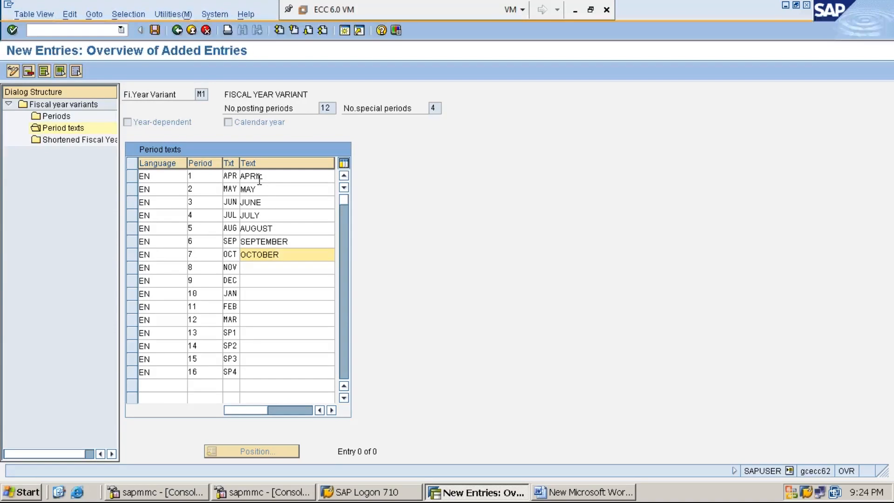
pyautogui.press('Down')
pyautogui.write('NOVEMBER')
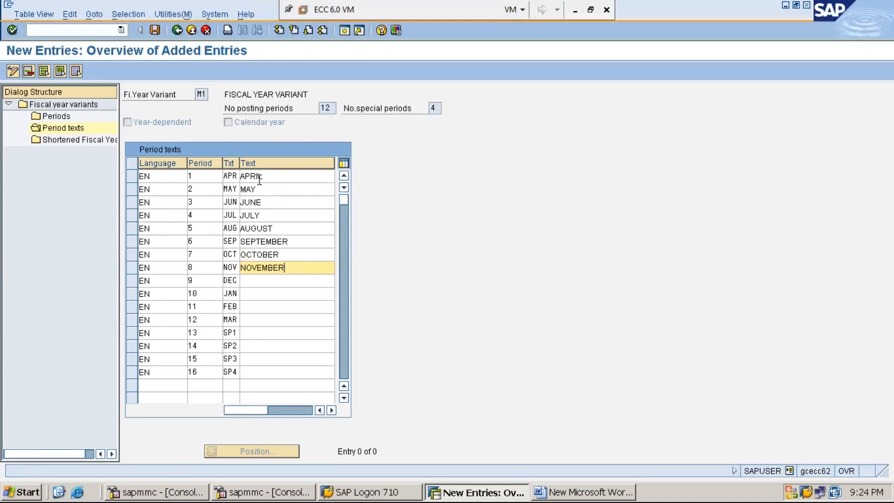
pyautogui.press('Down')
pyautogui.write('DECEMBER')
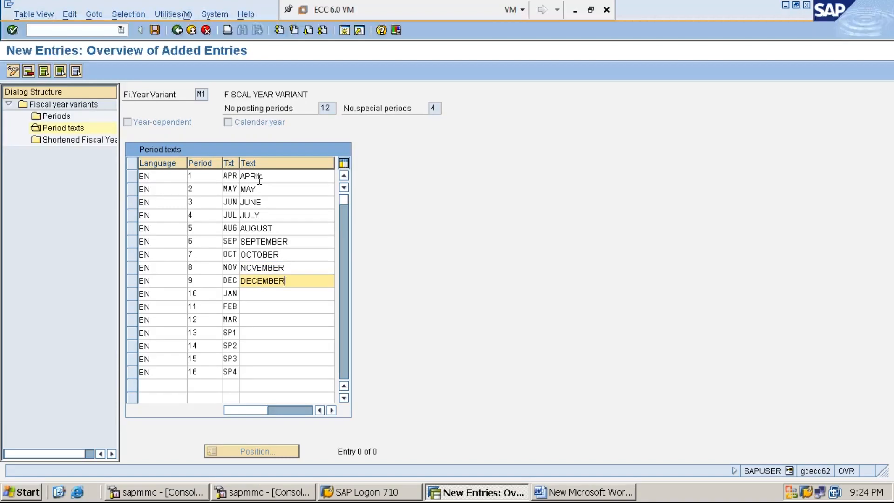
# Enter the long texts JANUARY, FEBRUARY and MARCH for periods 10 through 12.
pyautogui.press('Down')
pyautogui.write('JANUARA')
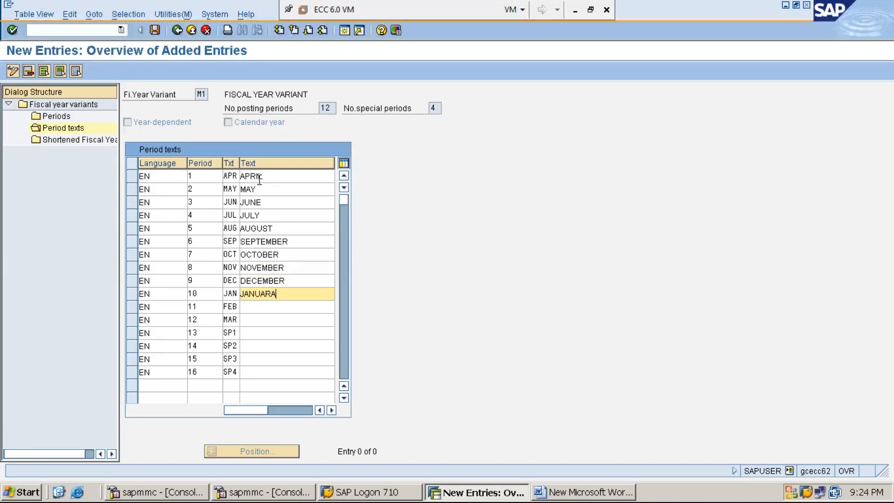
pyautogui.press('BackSpace')
pyautogui.write('Y')
pyautogui.press('Down')
pyautogui.write('FE')
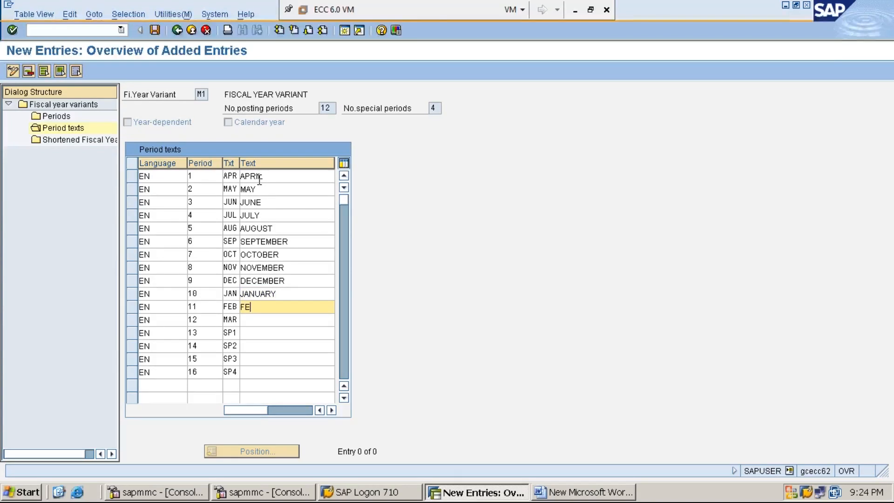
pyautogui.write('BRUARY')
pyautogui.press('Down')
pyautogui.write('MARCH')
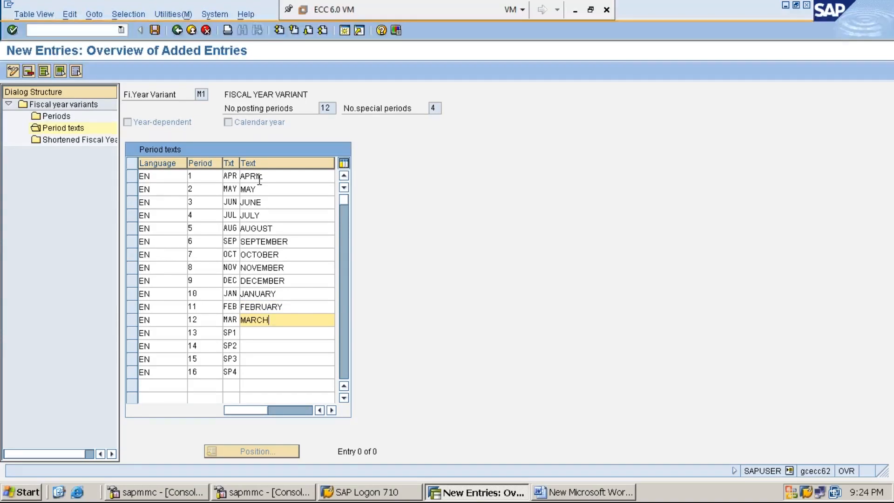
# Enter the long text SPECIAL PERIOD-1 for period 13 and reuse it as SPECIAL PERIOD-2 for period 14.
pyautogui.press('Down')
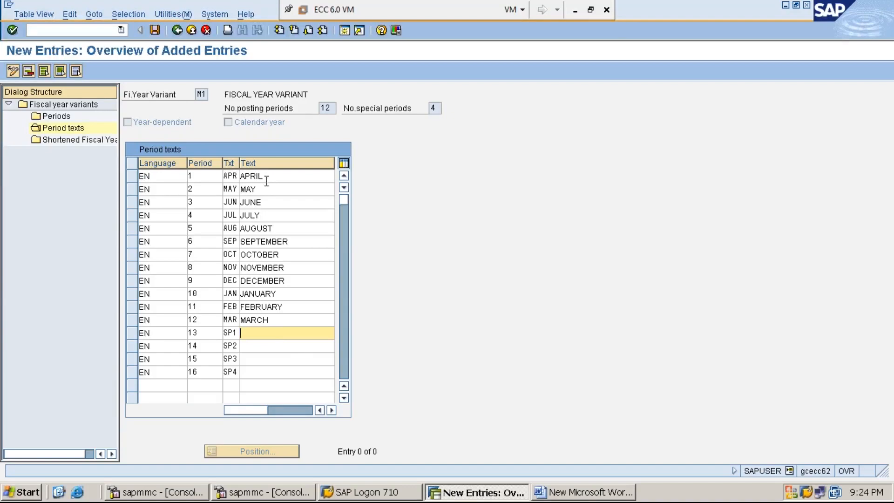
pyautogui.write('SPECIAL PERIOD-1')
pyautogui.hotkey('shift', 'Home')
pyautogui.hotkey('ctrl', 'c')
pyautogui.click(288, 350)
pyautogui.hotkey('ctrl', 'v')
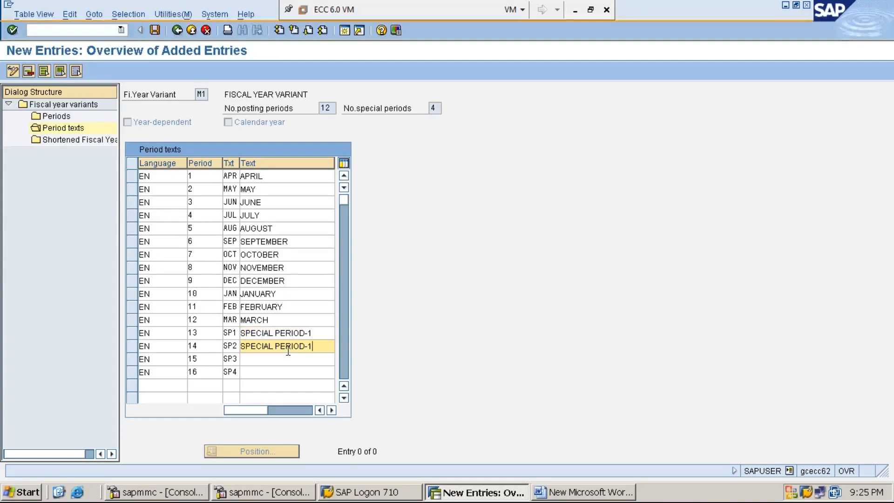
pyautogui.press('BackSpace')
pyautogui.write('2')
pyautogui.press('Down')
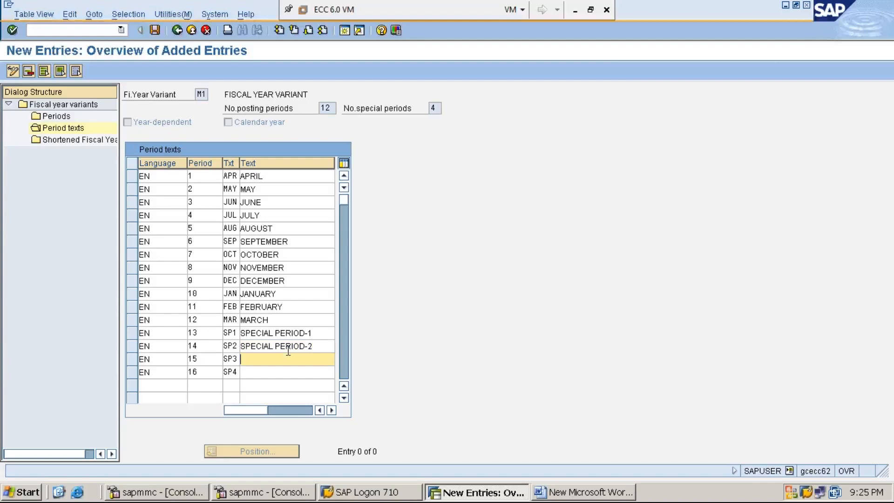
# Enter SPECIAL PERIOD-3 and SPECIAL PERIOD-4 as long texts for periods 15 and 16, and save the period texts.
pyautogui.hotkey('ctrl', 'v')
pyautogui.press('BackSpace')
pyautogui.write('3')
pyautogui.press('Down')
pyautogui.hotkey('ctrl', 'v')
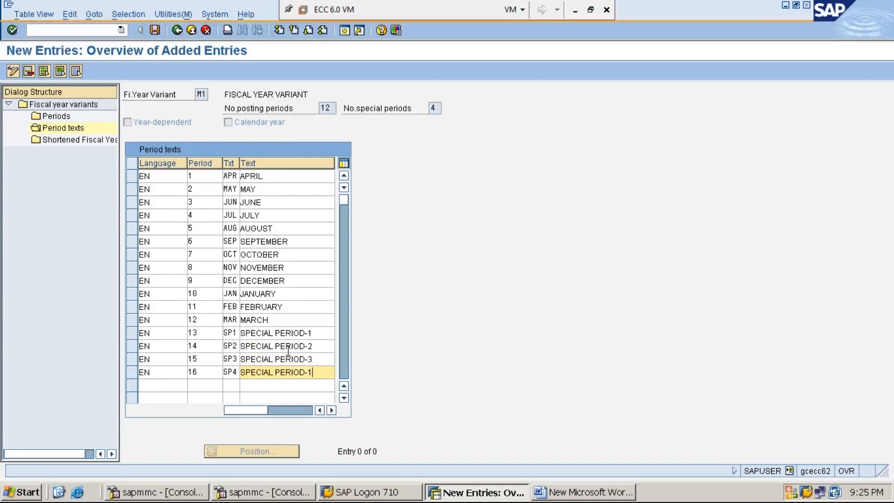
pyautogui.press('BackSpace')
pyautogui.write('4')
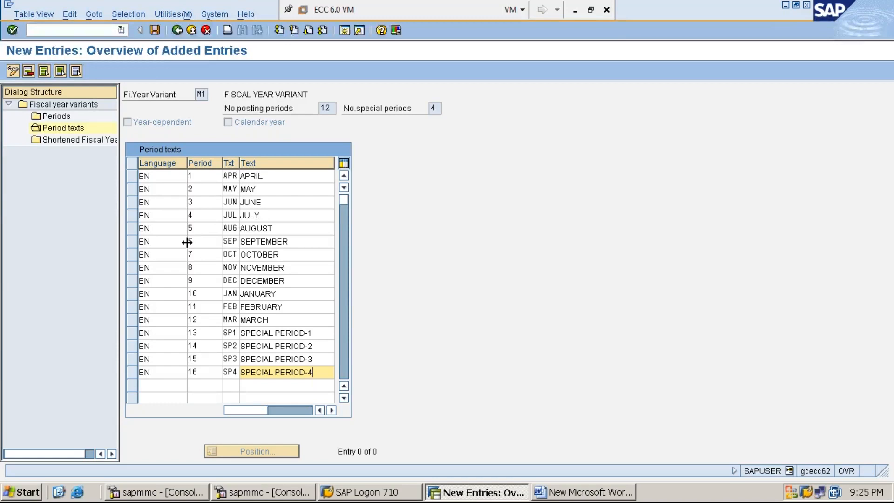
pyautogui.click(155, 29)
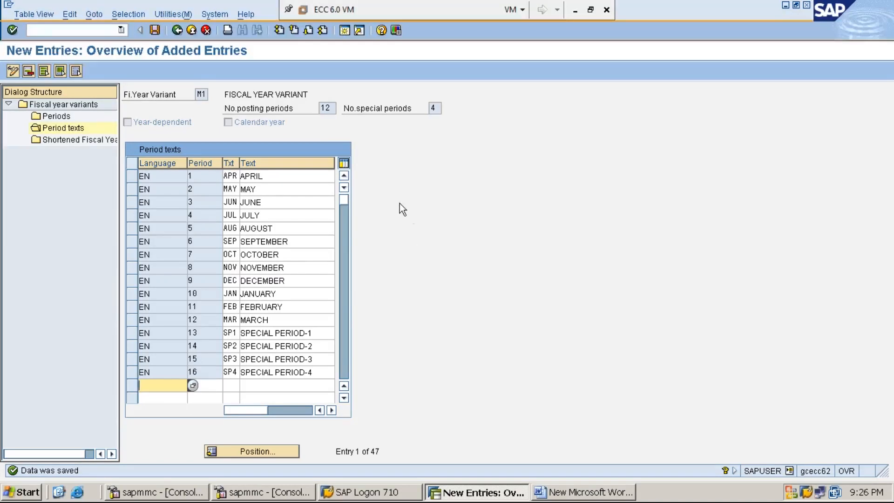
pyautogui.click(205, 94)
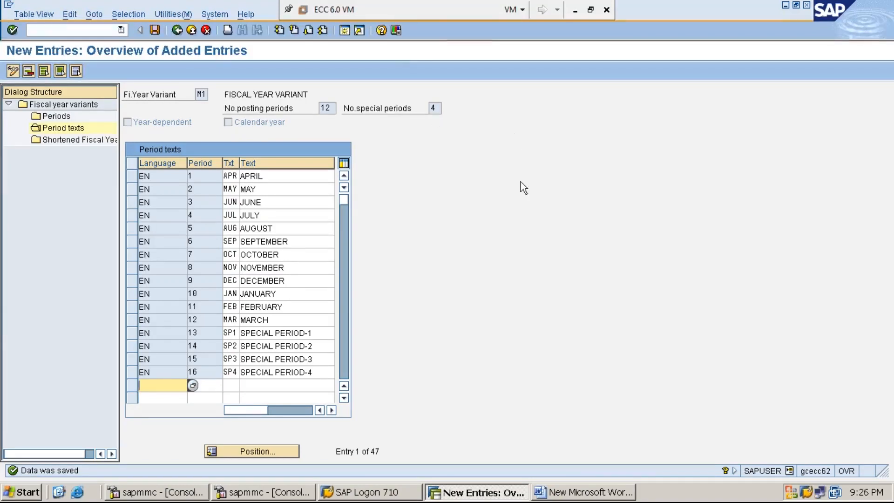
# Switch to the Word notes and add the line "STEP:4: ASSIGN FISCAL YEAR VARIANT TO COMPANY CODE – OB37".
pyautogui.click(582, 494)
pyautogui.press('Return')
pyautogui.write('STEP:4: ASSIGN FISCAL YEAR VARIANT TO COMA')
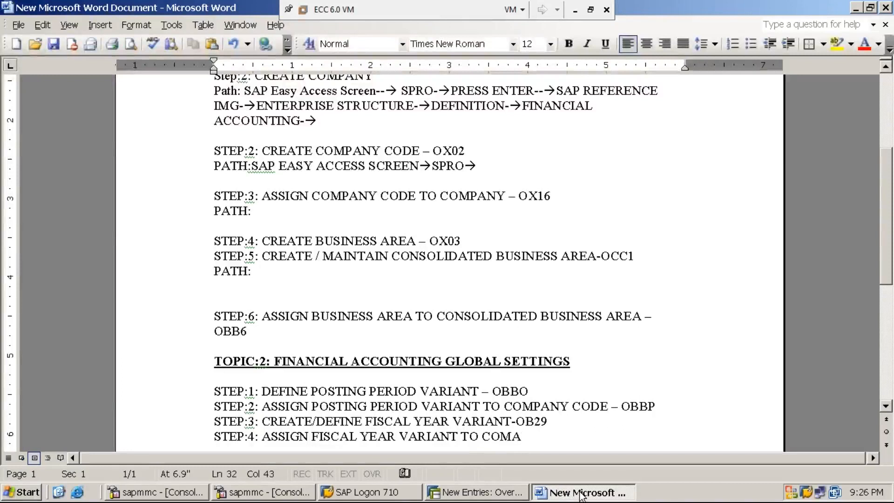
pyautogui.press('BackSpace')
pyautogui.write('PANY CODE -')
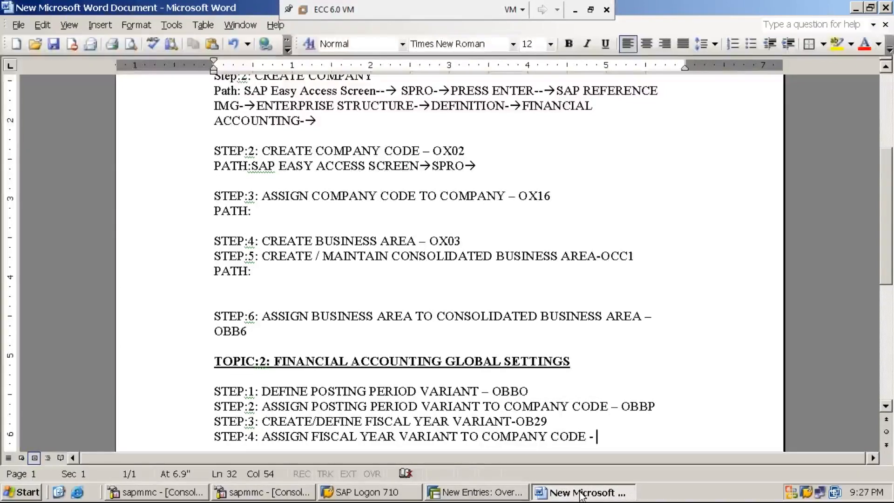
pyautogui.write('OB37')
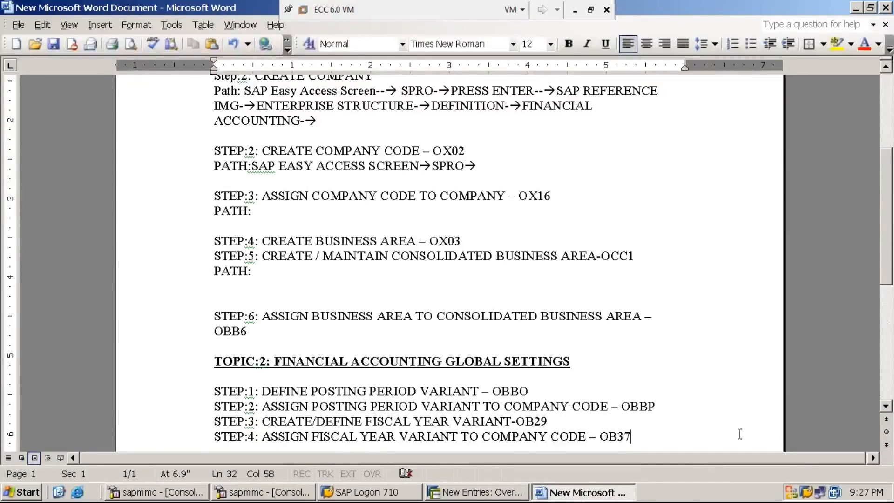
# Switch back to SAP, leave the period texts view with /n and start transaction SPRO.
pyautogui.click(480, 492)
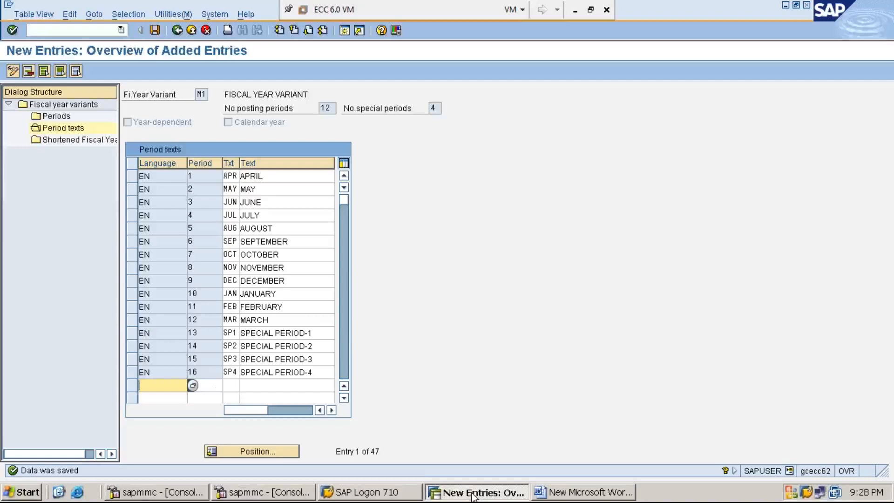
pyautogui.click(99, 31)
pyautogui.write('/n')
pyautogui.press('Return')
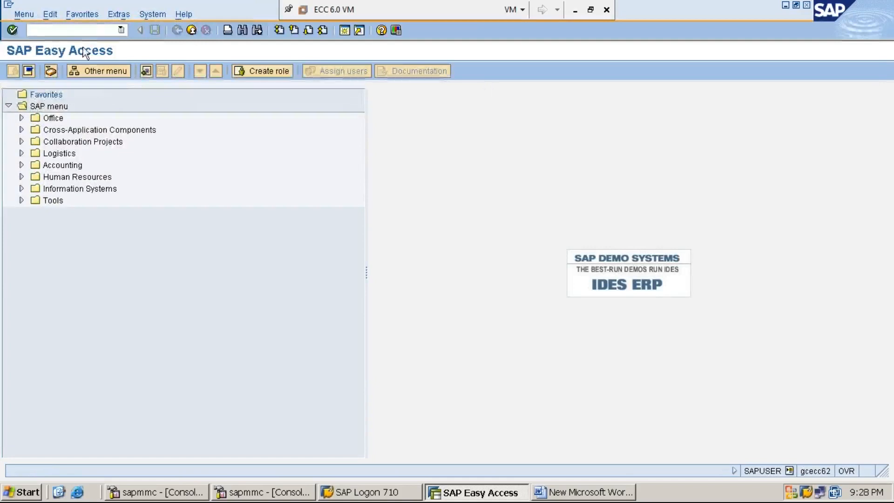
pyautogui.click(96, 30)
pyautogui.write('SPRO')
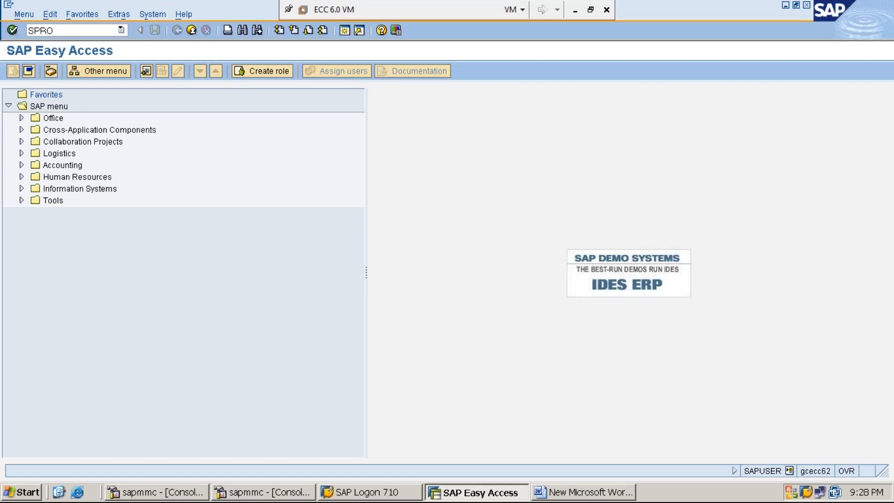
pyautogui.press('Return')
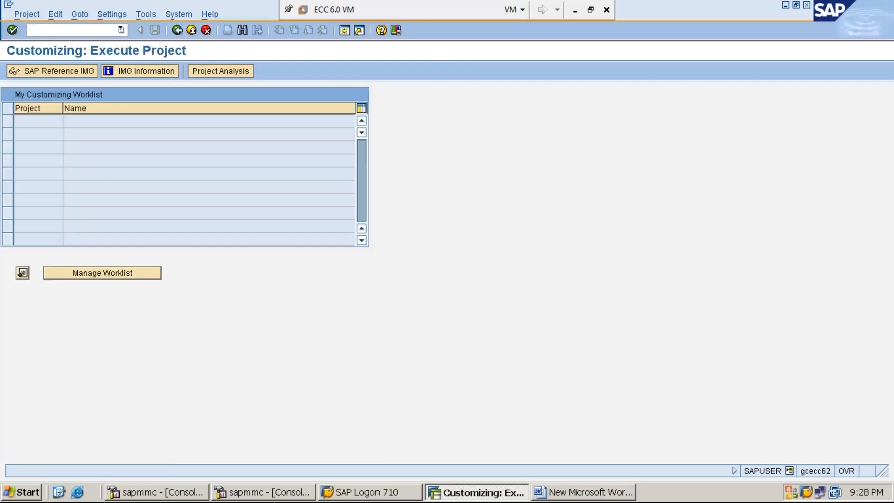
# Open the SAP Reference IMG and display the IMG activity keys as additional information beside the structure.
pyautogui.click(80, 73)
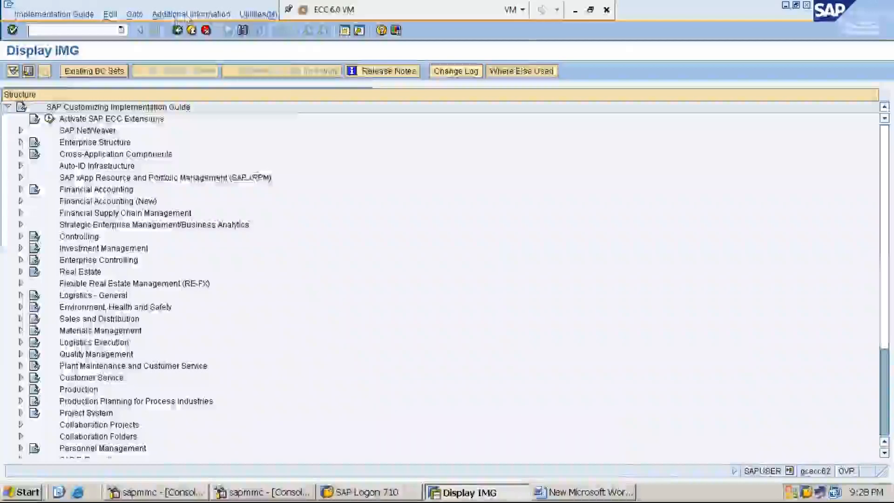
pyautogui.click(185, 13)
pyautogui.press('Down')
pyautogui.press('Right')
pyautogui.press('Down')
pyautogui.press('Right')
pyautogui.press('Down')
pyautogui.press('Return')
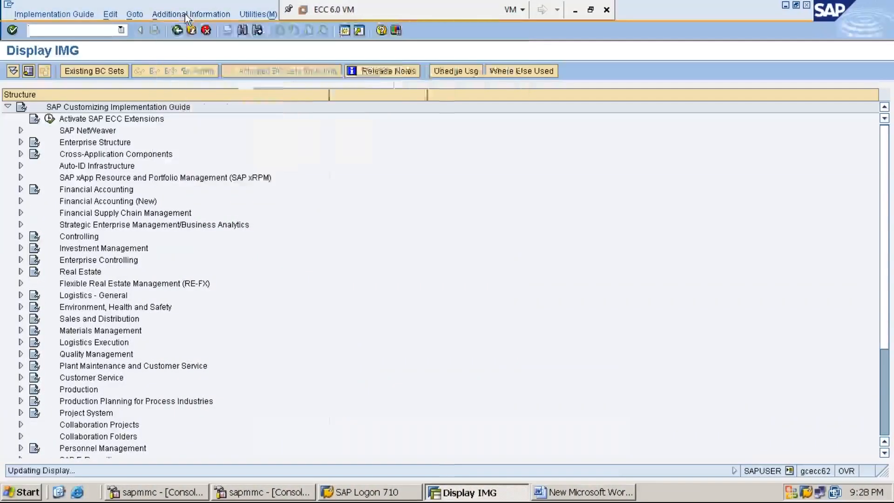
# Expand Financial Accounting, Financial Accounting Global Settings and Fiscal Year, and execute the activity Assign Company Code to a Fiscal Year Variant.
pyautogui.click(116, 192)
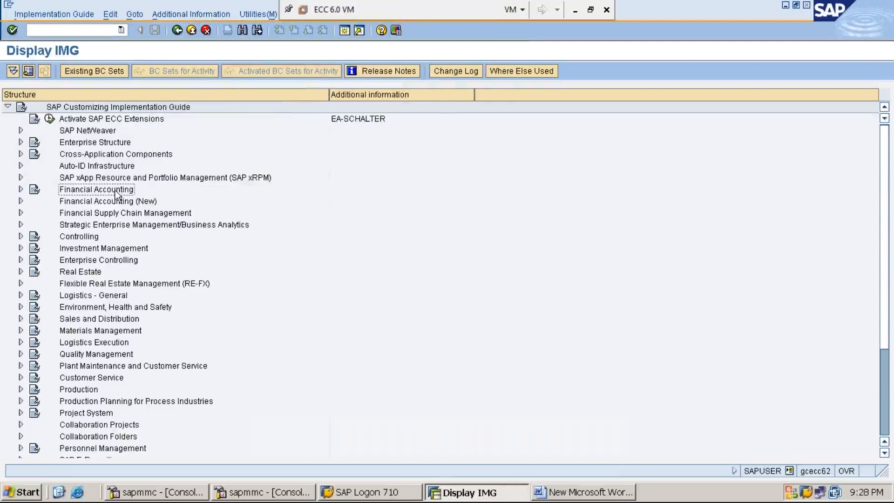
pyautogui.doubleClick(116, 194)
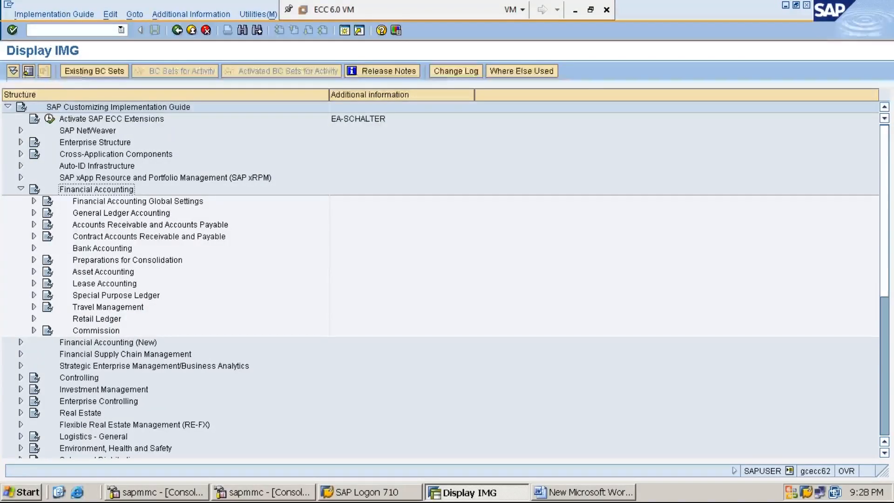
pyautogui.click(138, 201)
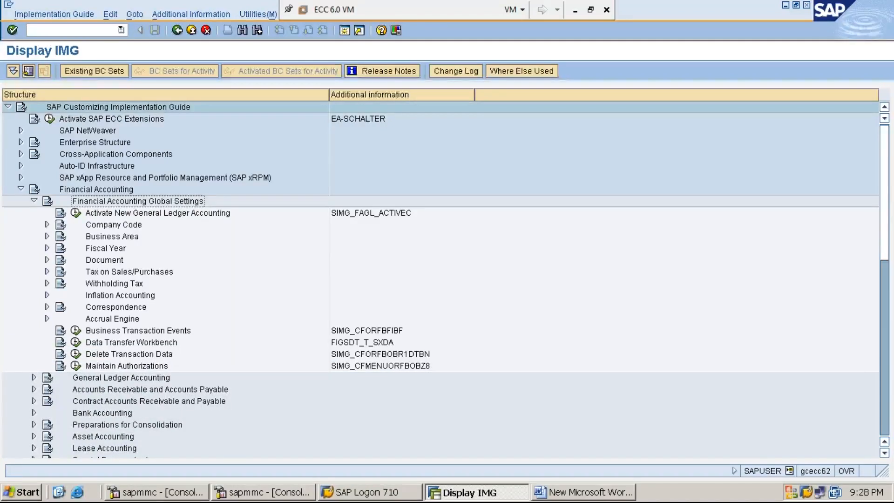
pyautogui.press('Down')
pyautogui.press('Down')
pyautogui.press('Down')
pyautogui.press('Down')
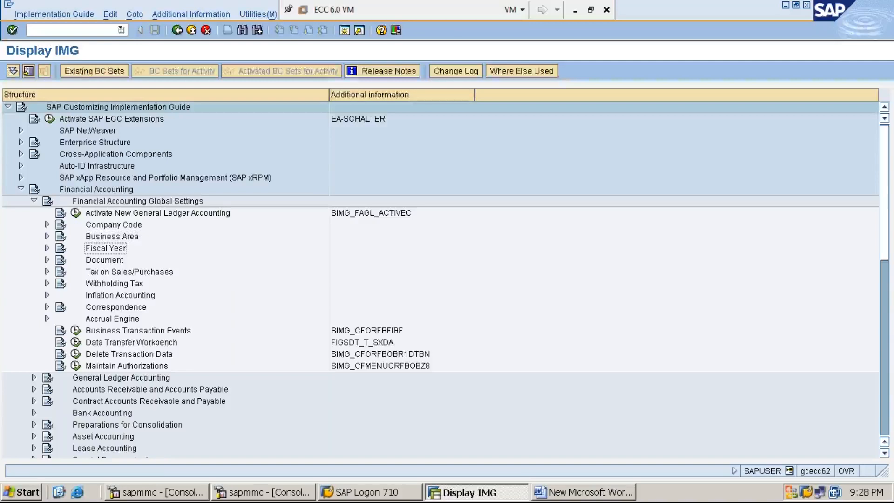
pyautogui.press('Right')
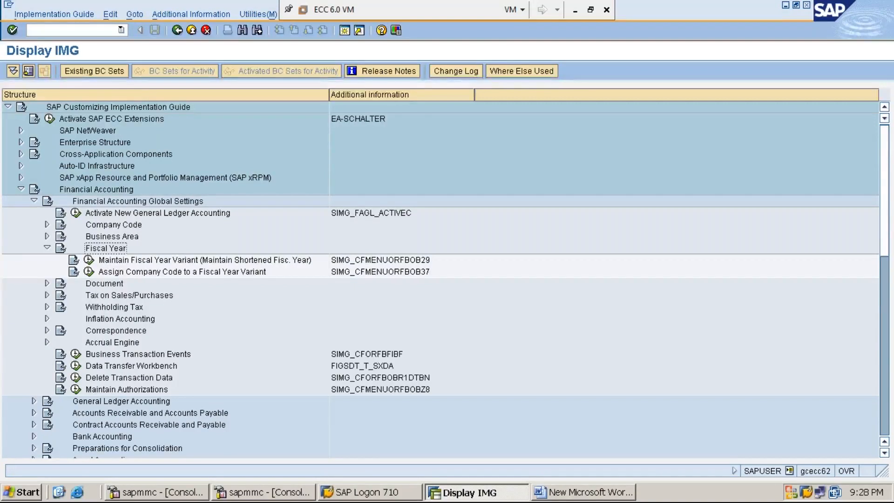
pyautogui.press('Down')
pyautogui.press('Down')
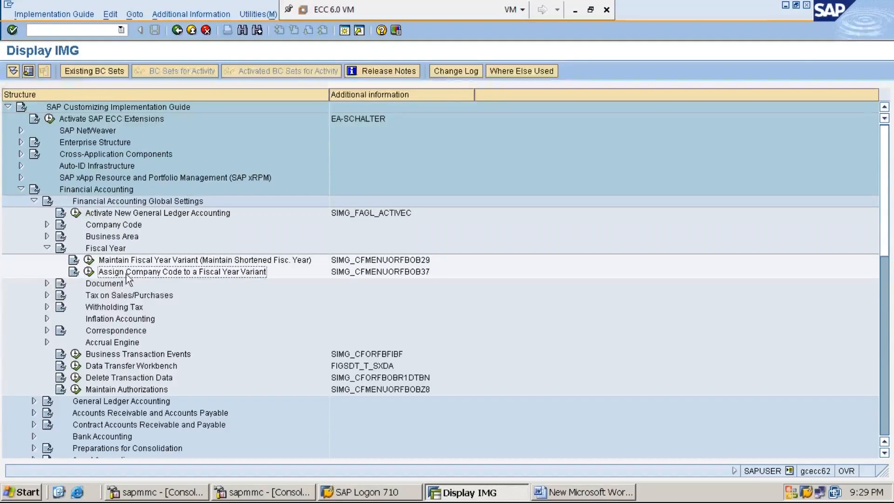
pyautogui.click(89, 272)
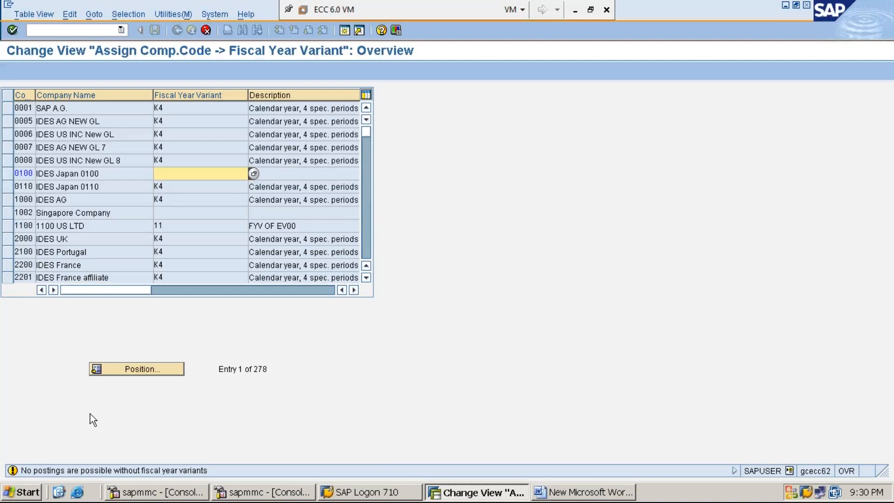
# Acknowledge the missing-variant warnings, position the assignment list on company code MMI1 and select its fiscal year variant field.
pyautogui.press('Return')
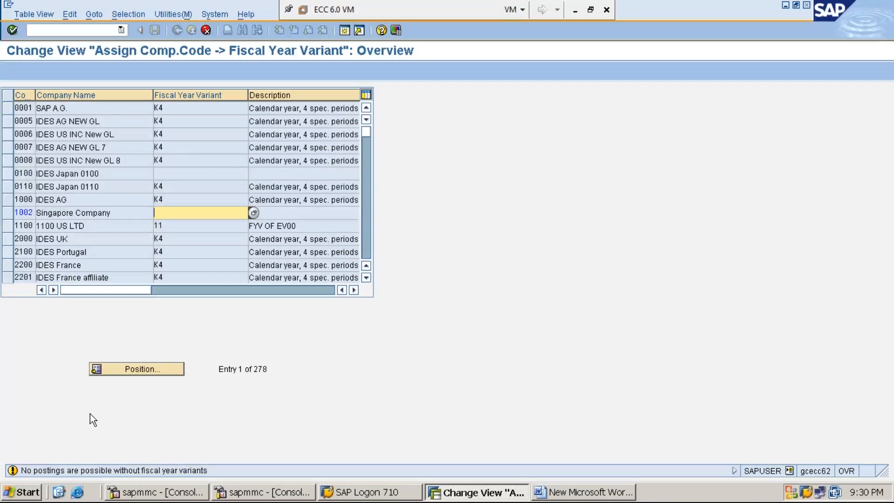
pyautogui.press('Return')
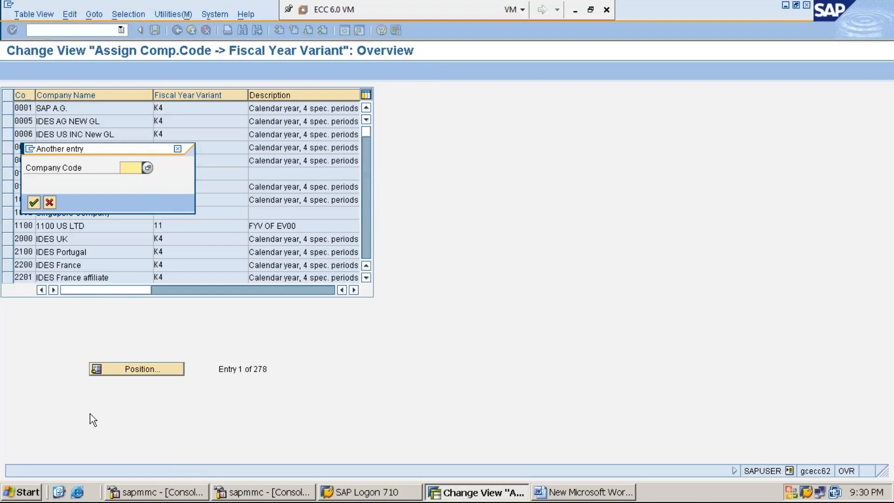
pyautogui.write('M')
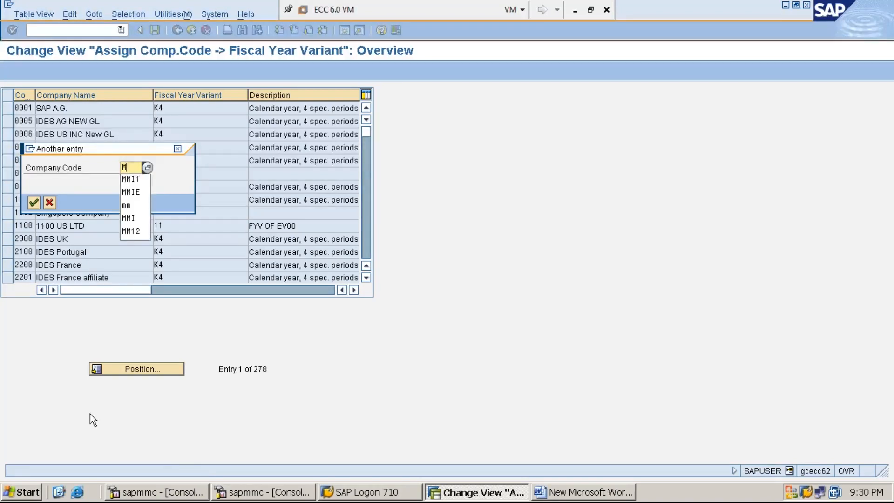
pyautogui.press('Down')
pyautogui.press('Return')
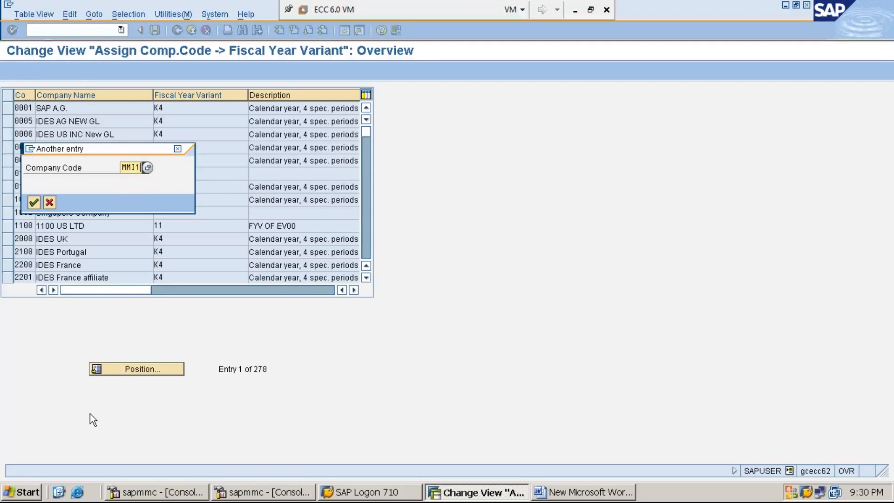
pyautogui.press('Return')
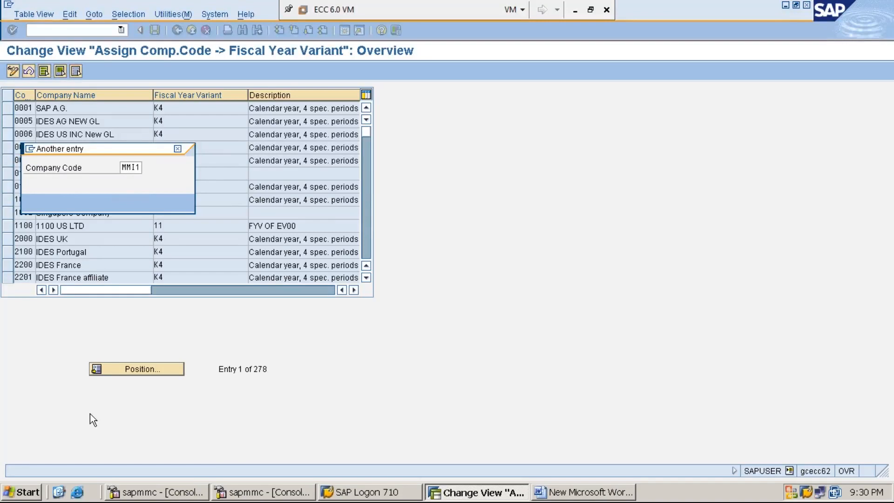
pyautogui.press('Return')
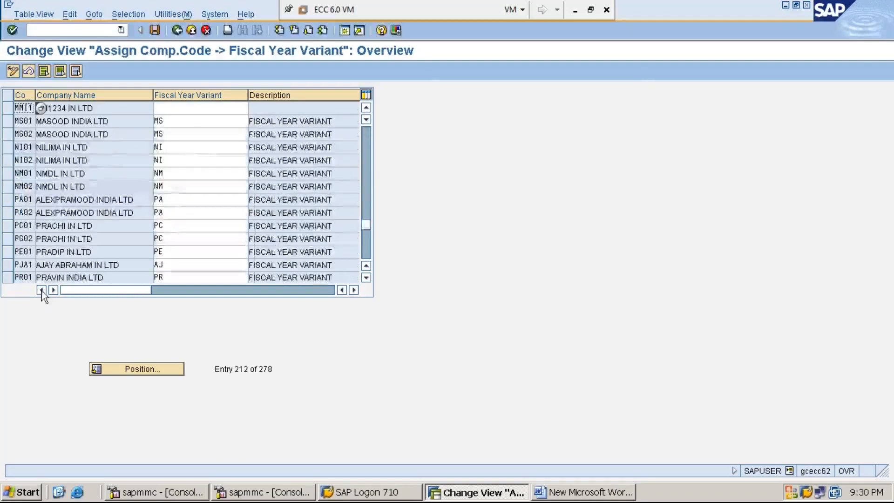
pyautogui.click(115, 107)
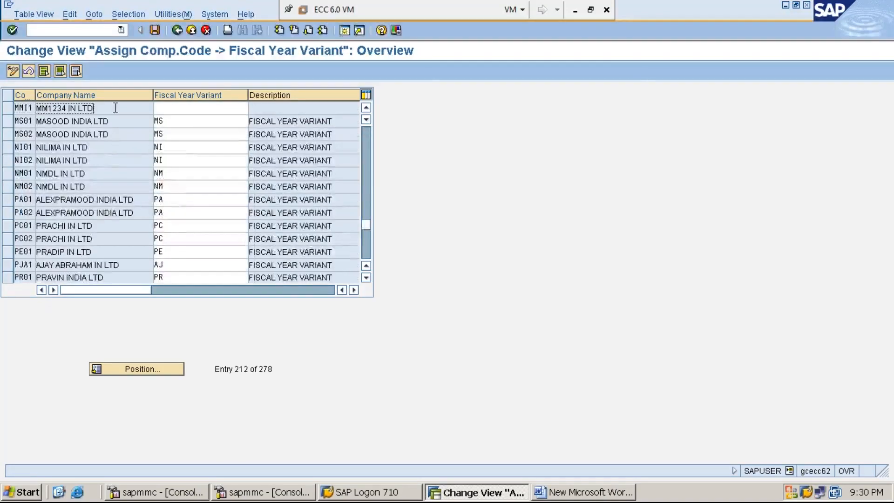
pyautogui.click(180, 107)
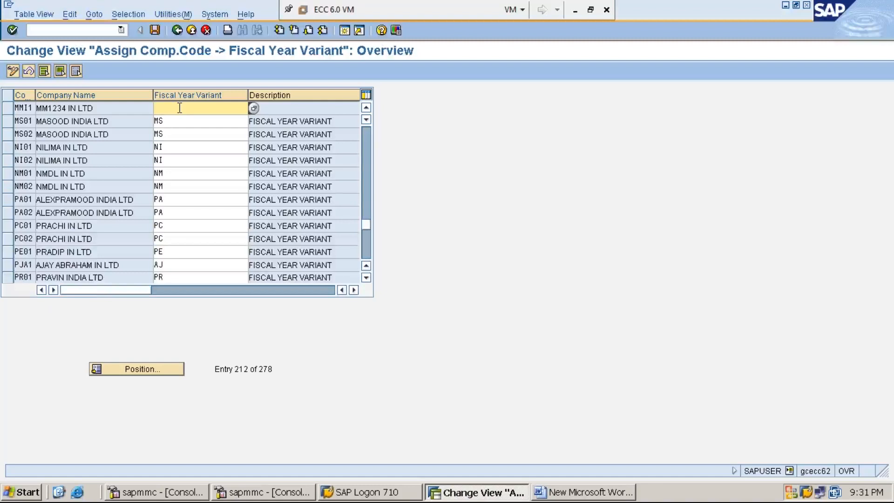
pyautogui.write('M1')
pyautogui.press('BackSpace')
pyautogui.press('BackSpace')
# Choose fiscal year variant M1 from the possible entries for company code MMI1 and save it under customizing request ECCK900148.
pyautogui.click(253, 109)
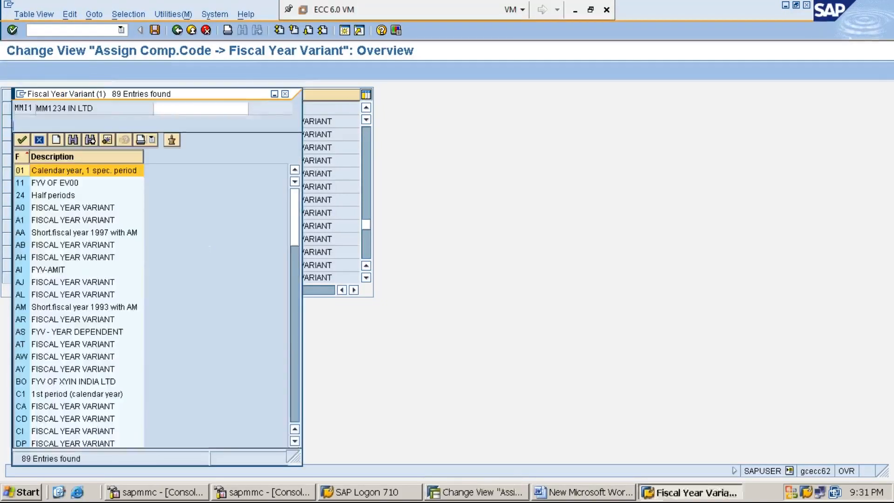
pyautogui.moveTo(296, 440); pyautogui.dragTo(296, 440)
pyautogui.click(77, 418)
pyautogui.doubleClick(77, 418)
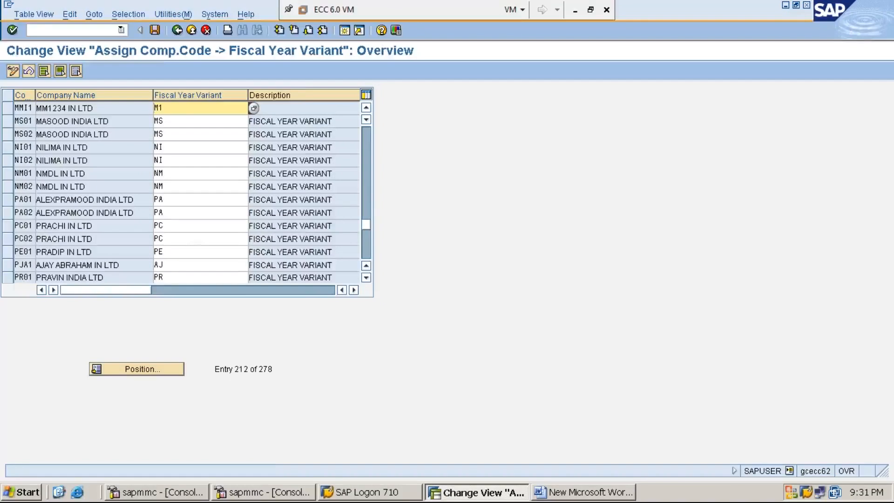
pyautogui.click(154, 32)
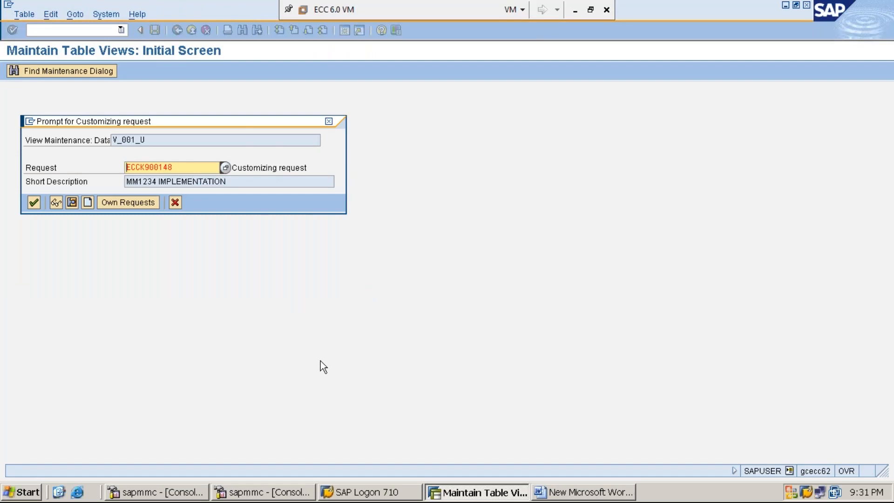
pyautogui.press('Return')
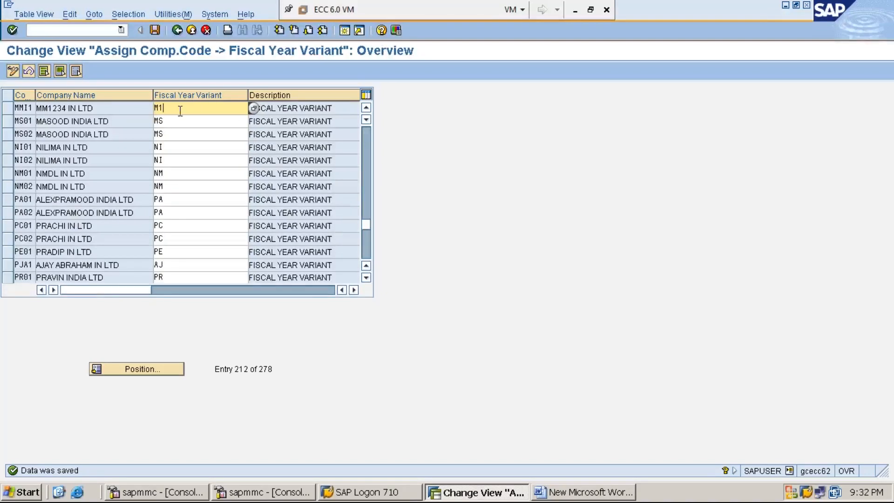
# Check the fiscal year variant assigned to company code MMI1 and minimize the ECC 6.0 VM window.
pyautogui.click(21, 109)
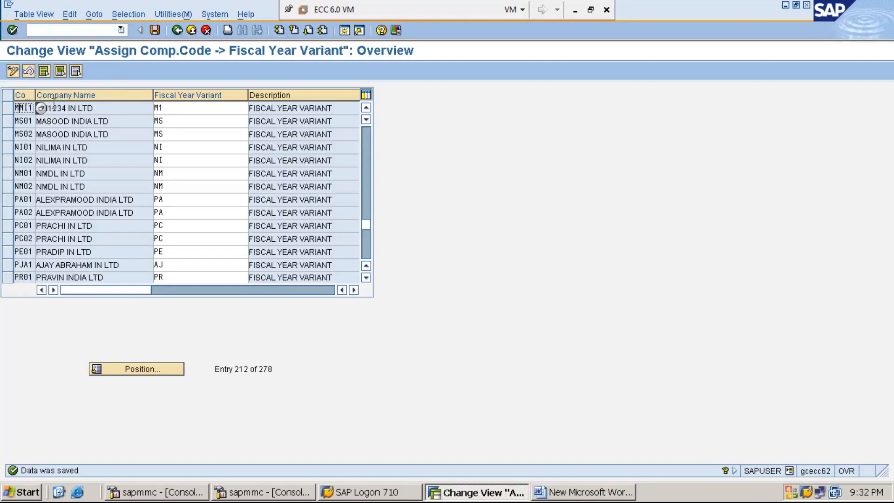
pyautogui.click(113, 110)
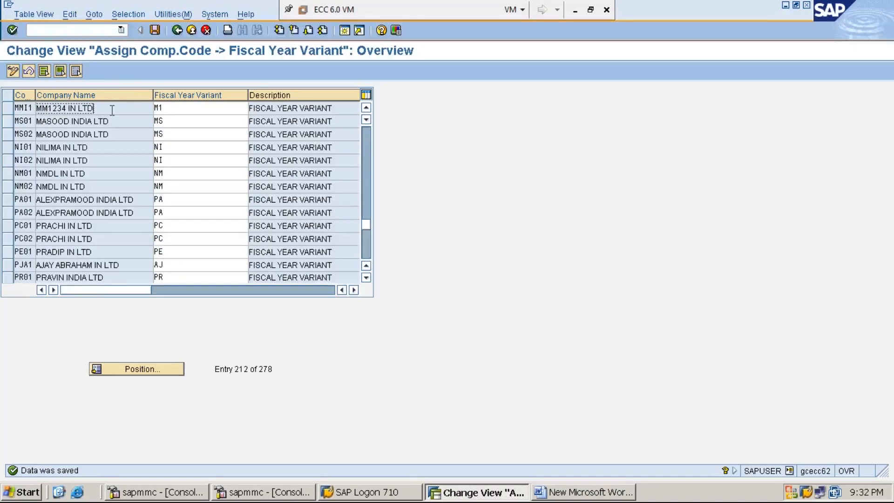
pyautogui.click(196, 108)
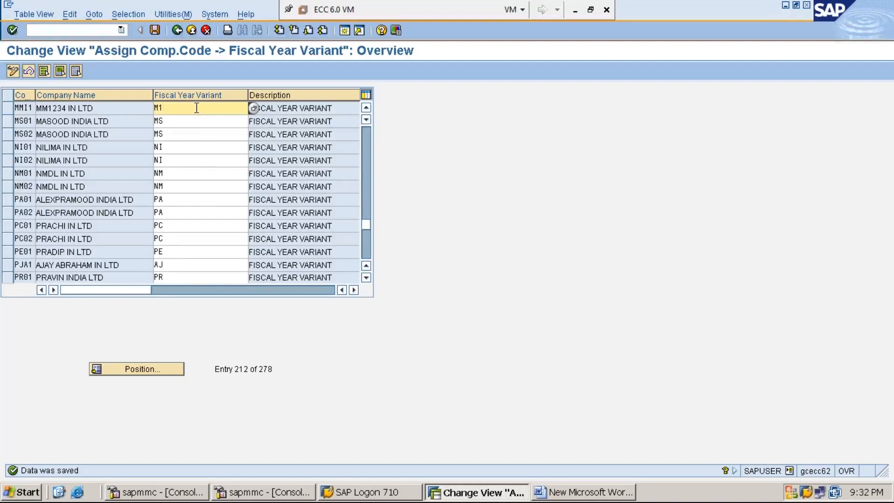
pyautogui.click(26, 109)
pyautogui.click(190, 108)
pyautogui.click(575, 10)
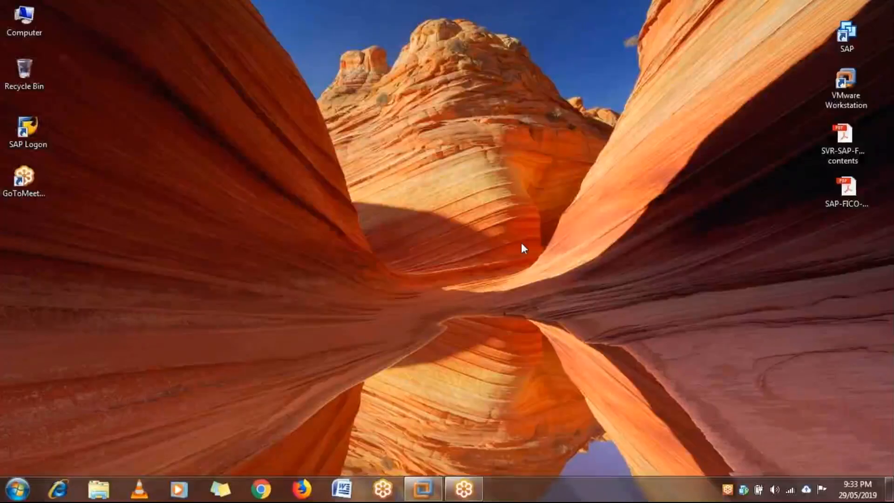